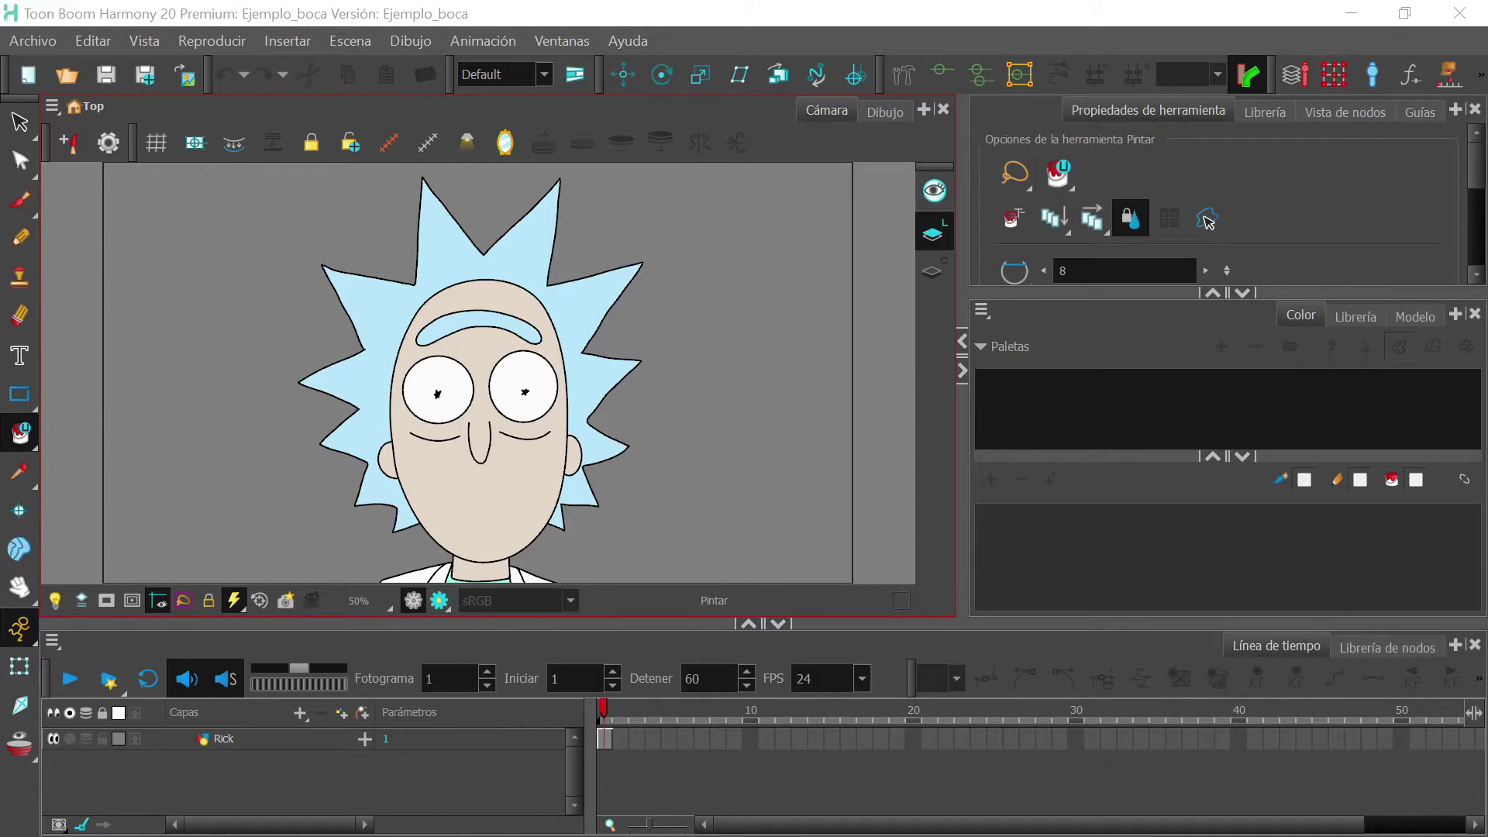
click(290, 737)
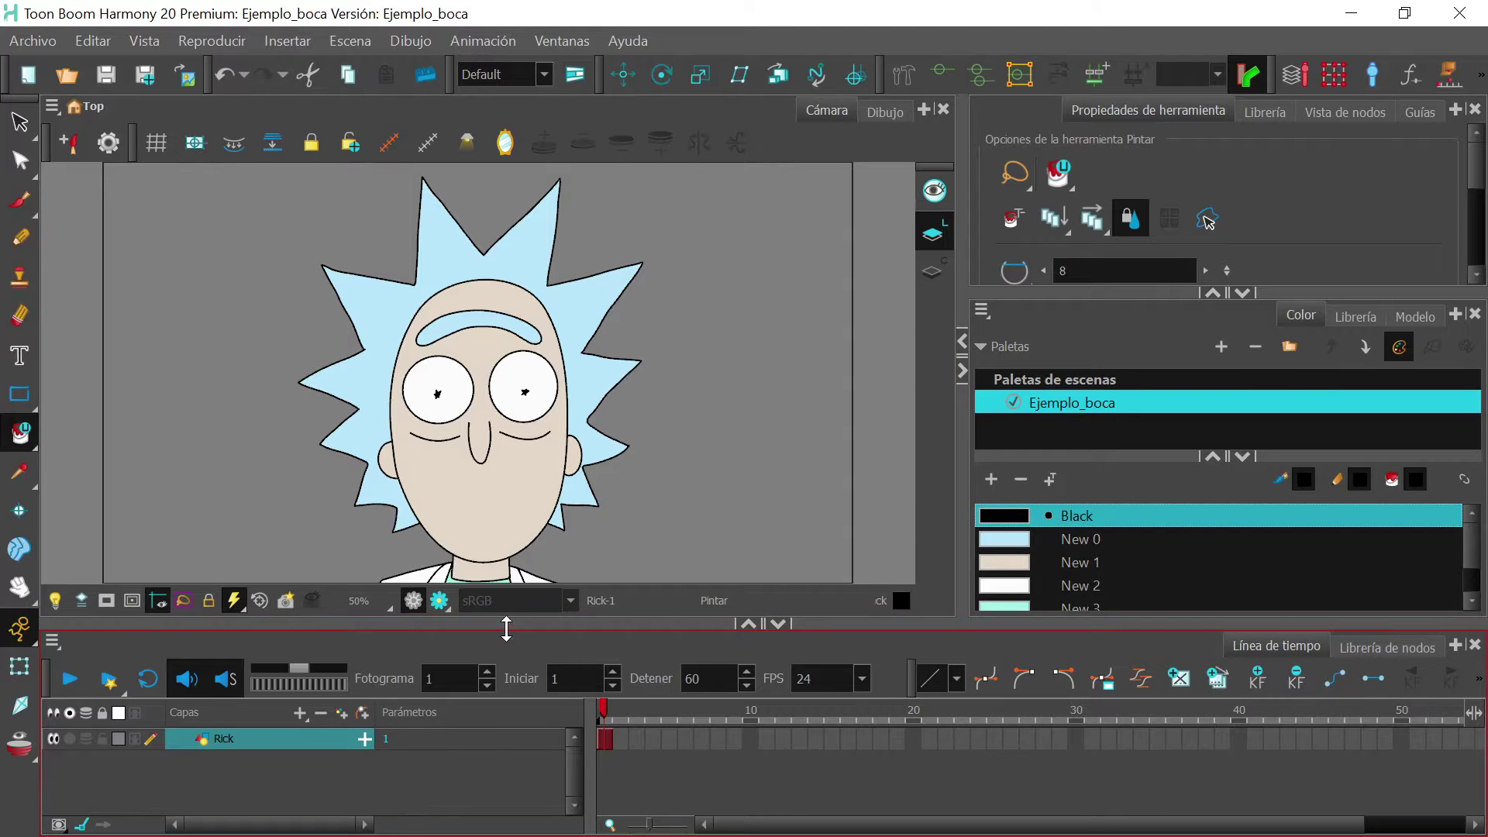
drag(510, 623, 511, 640)
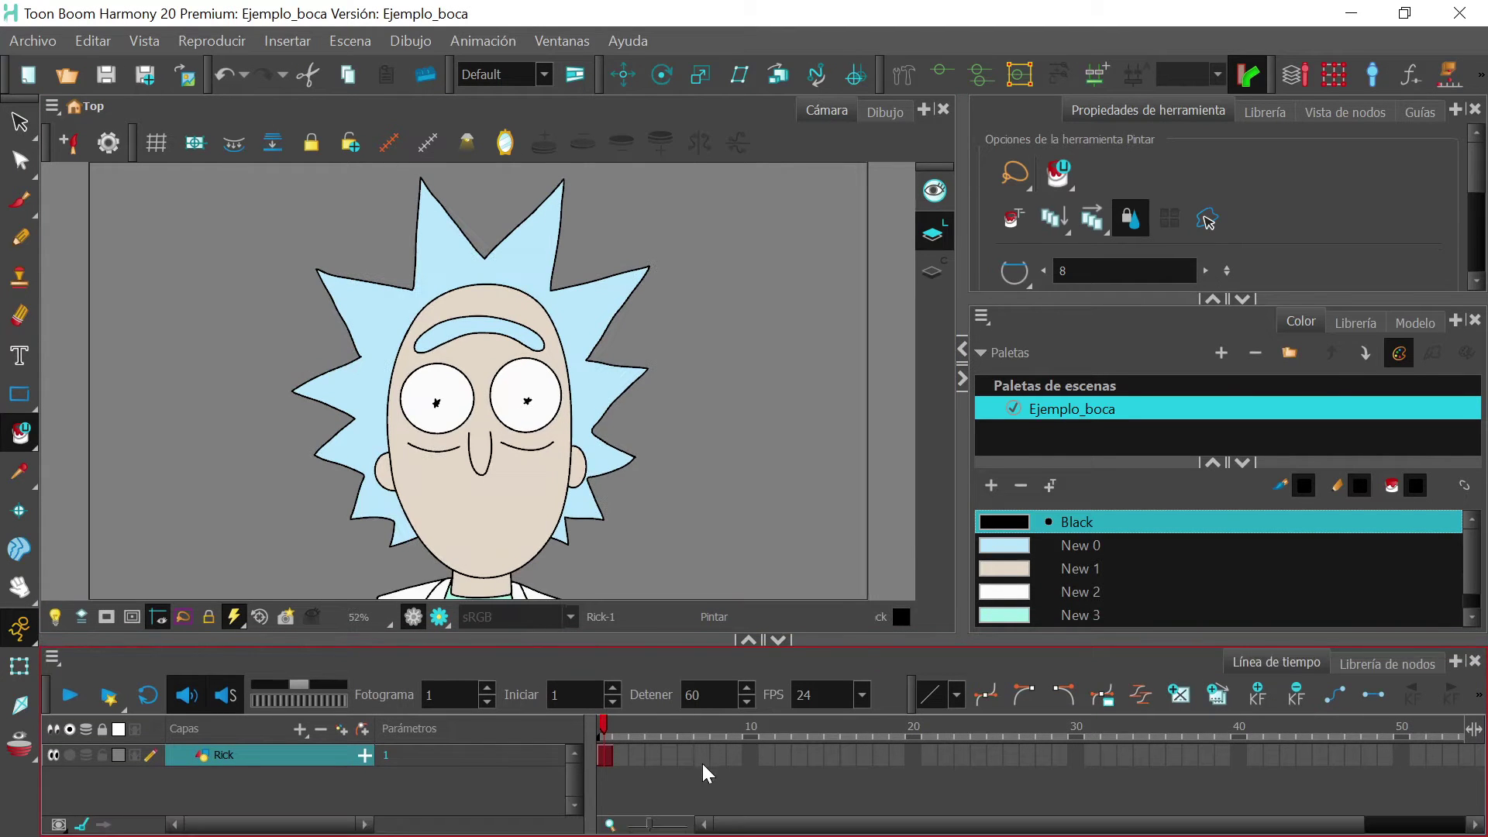
drag(664, 479, 667, 436)
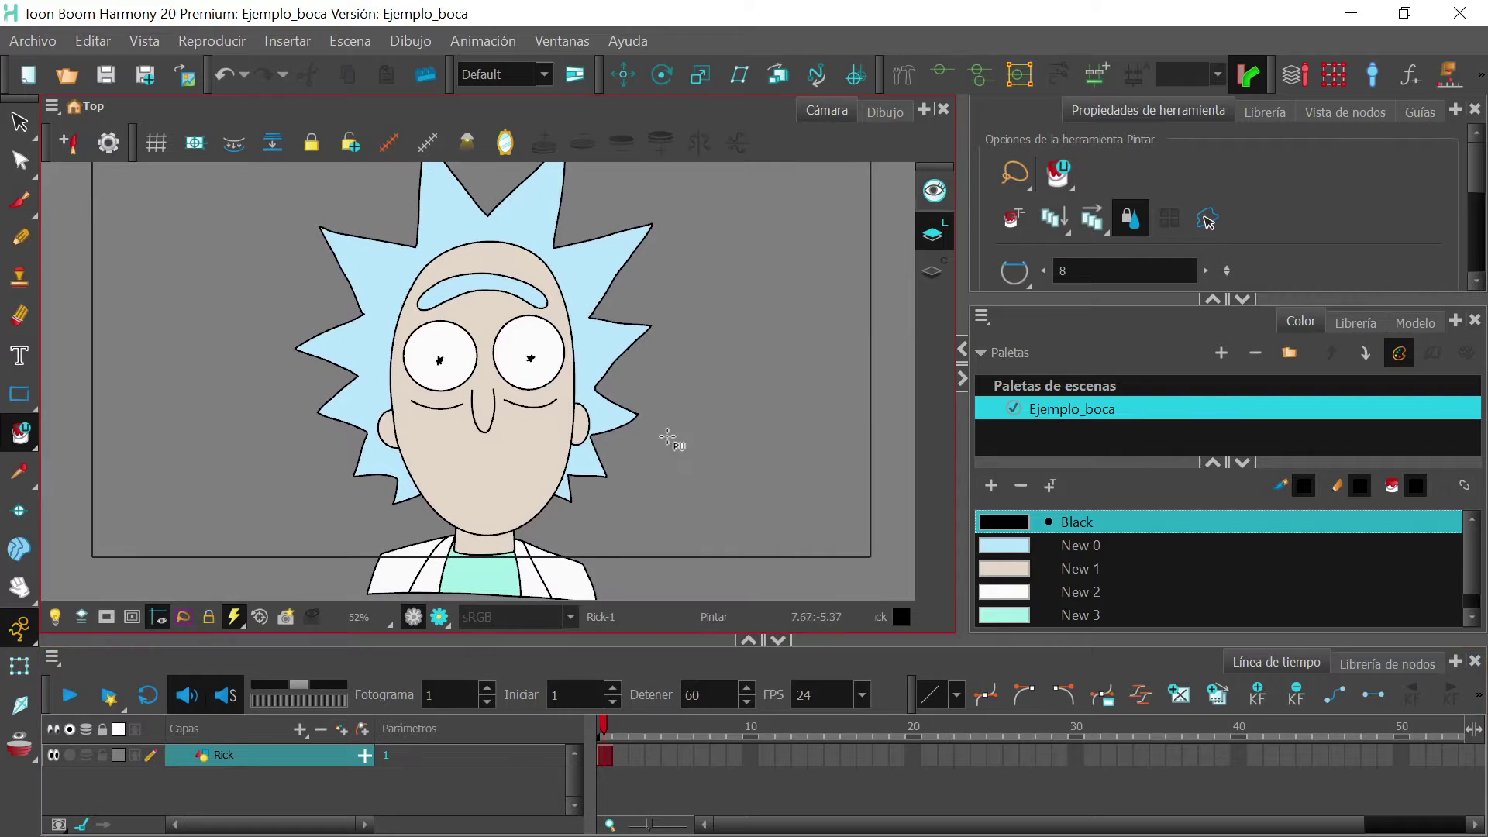
scroll(667, 439, down, 4)
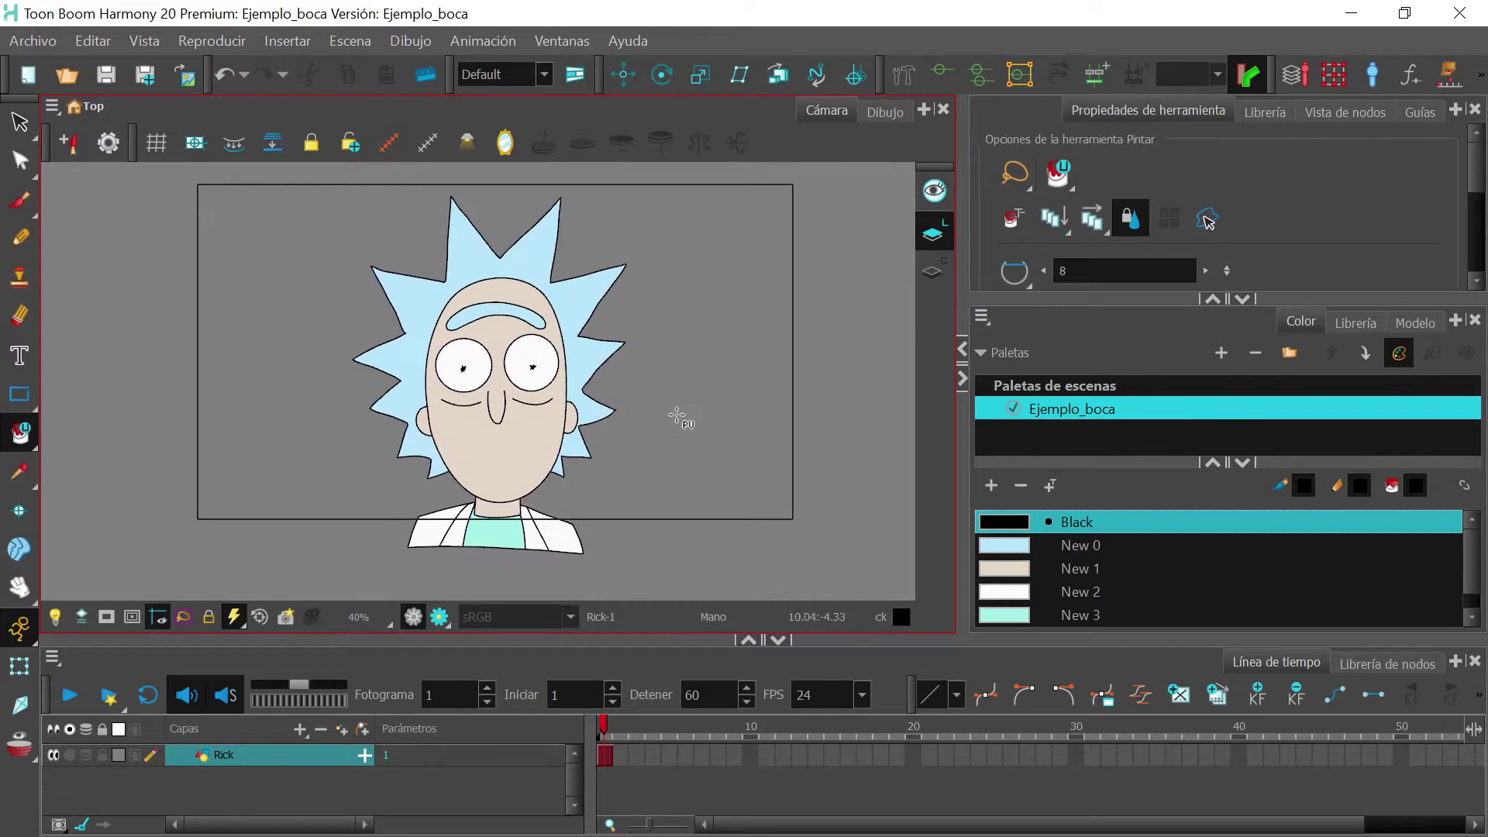
scroll(678, 422, up, 3)
scroll(681, 438, down, 1)
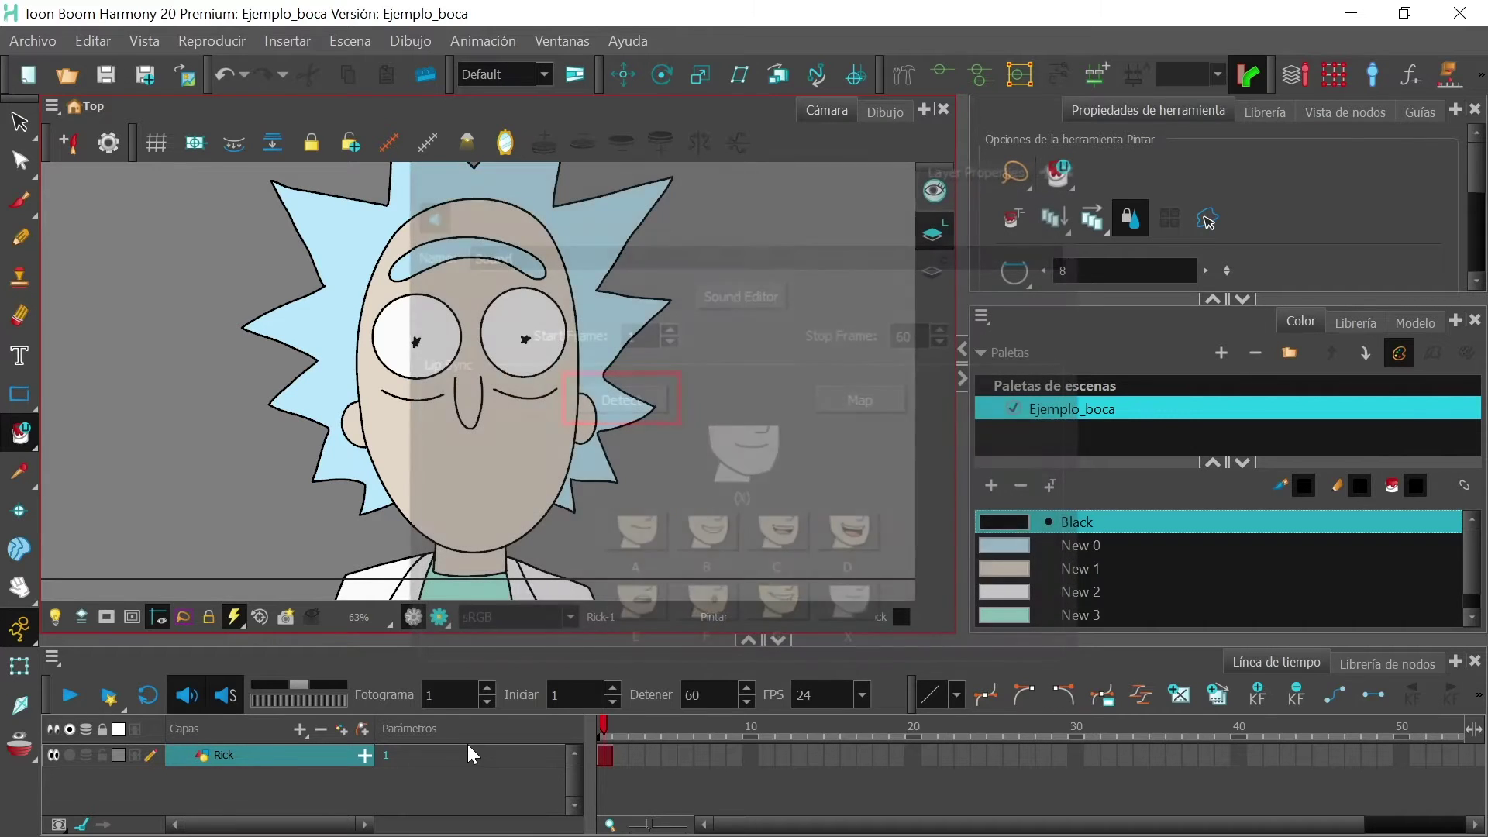
- Add a vector drawing layer named boca
click(338, 786)
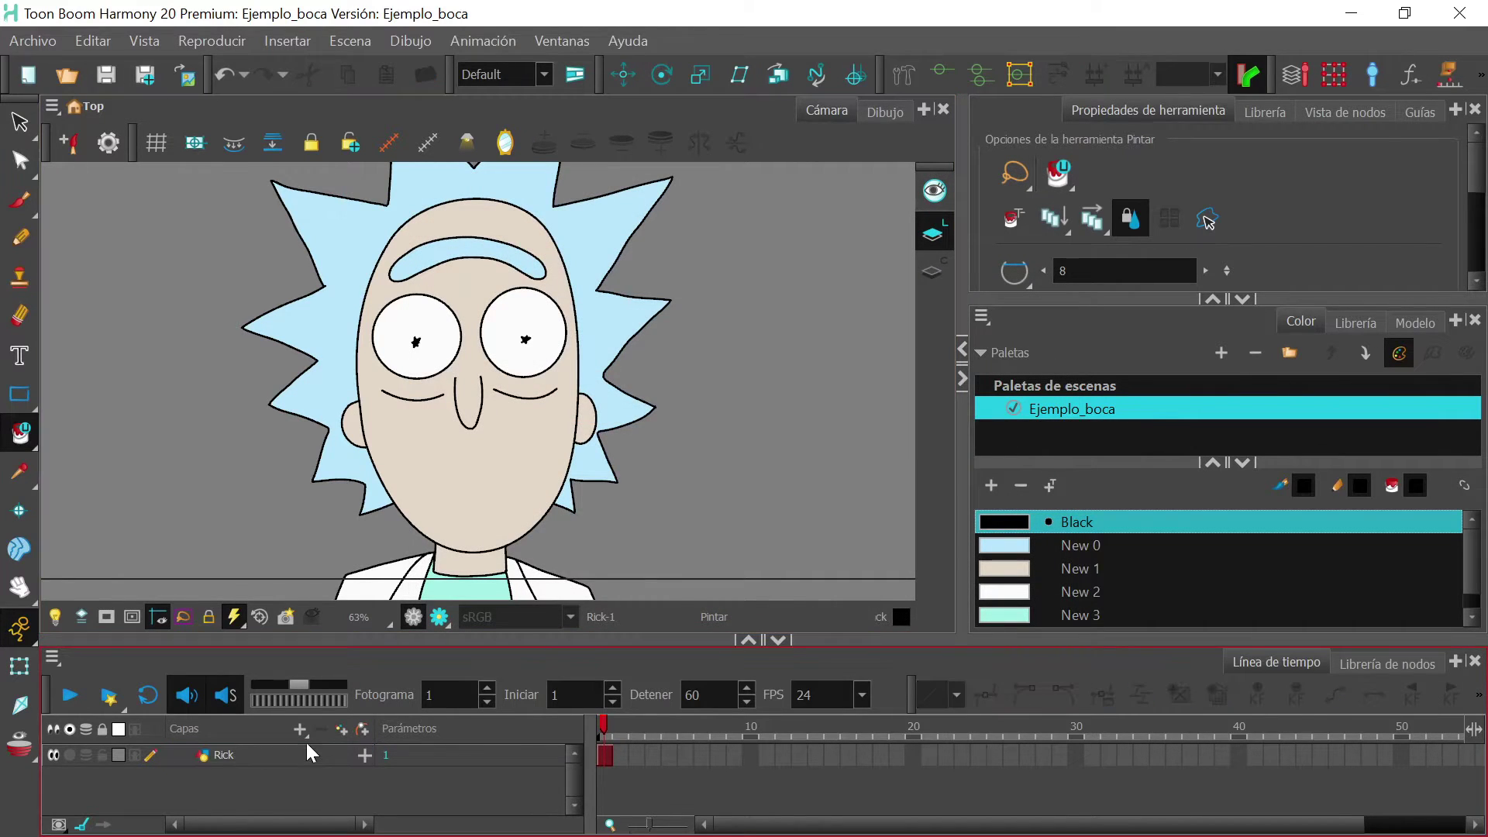
click(299, 732)
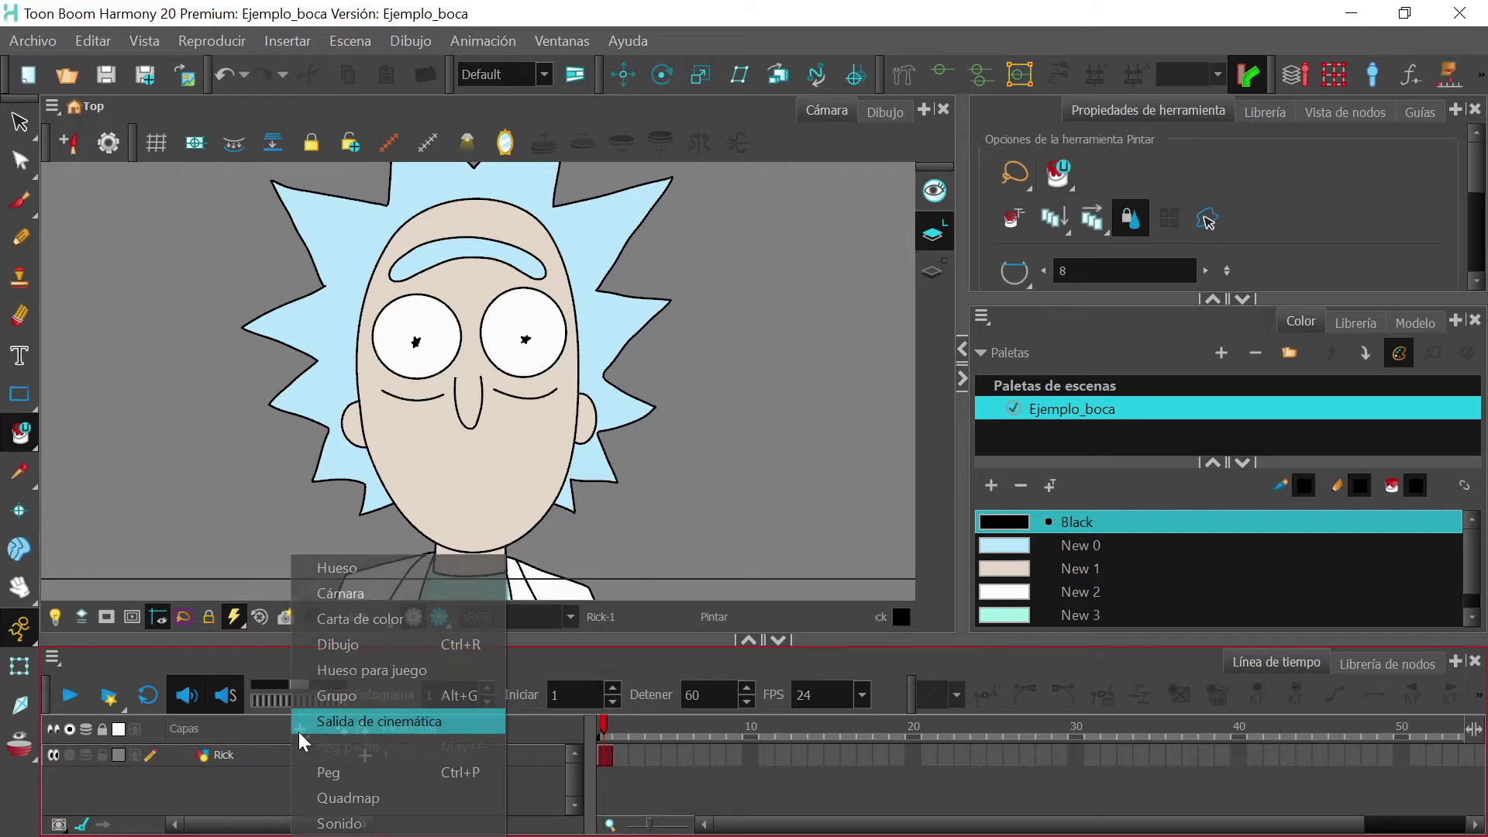
click(332, 645)
text(boca)
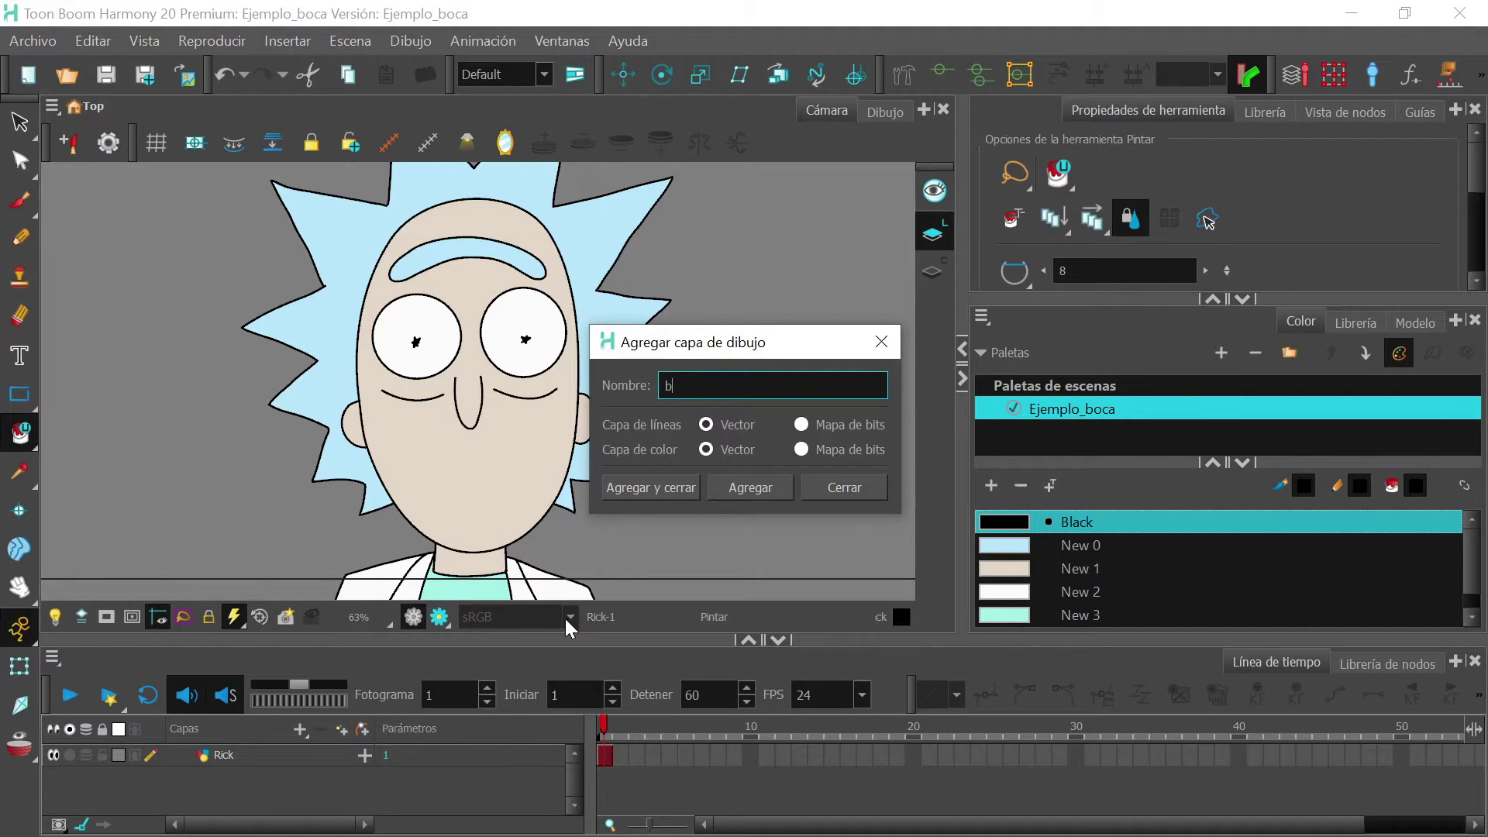
click(663, 485)
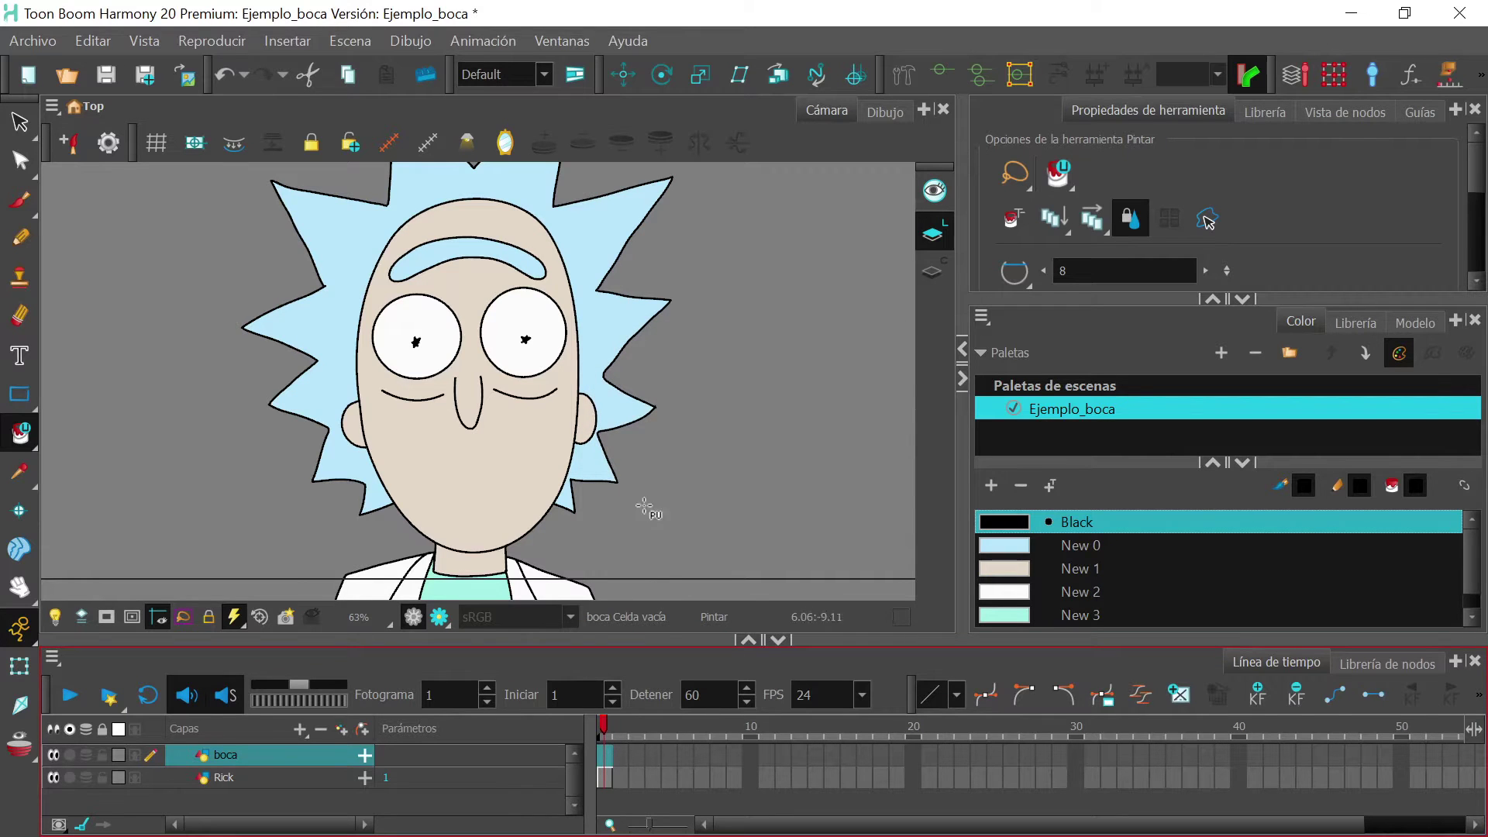
- Draw a slightly arched closed-mouth line below the nose on the boca layer with the Line tool at size 8
drag(641, 492, 677, 485)
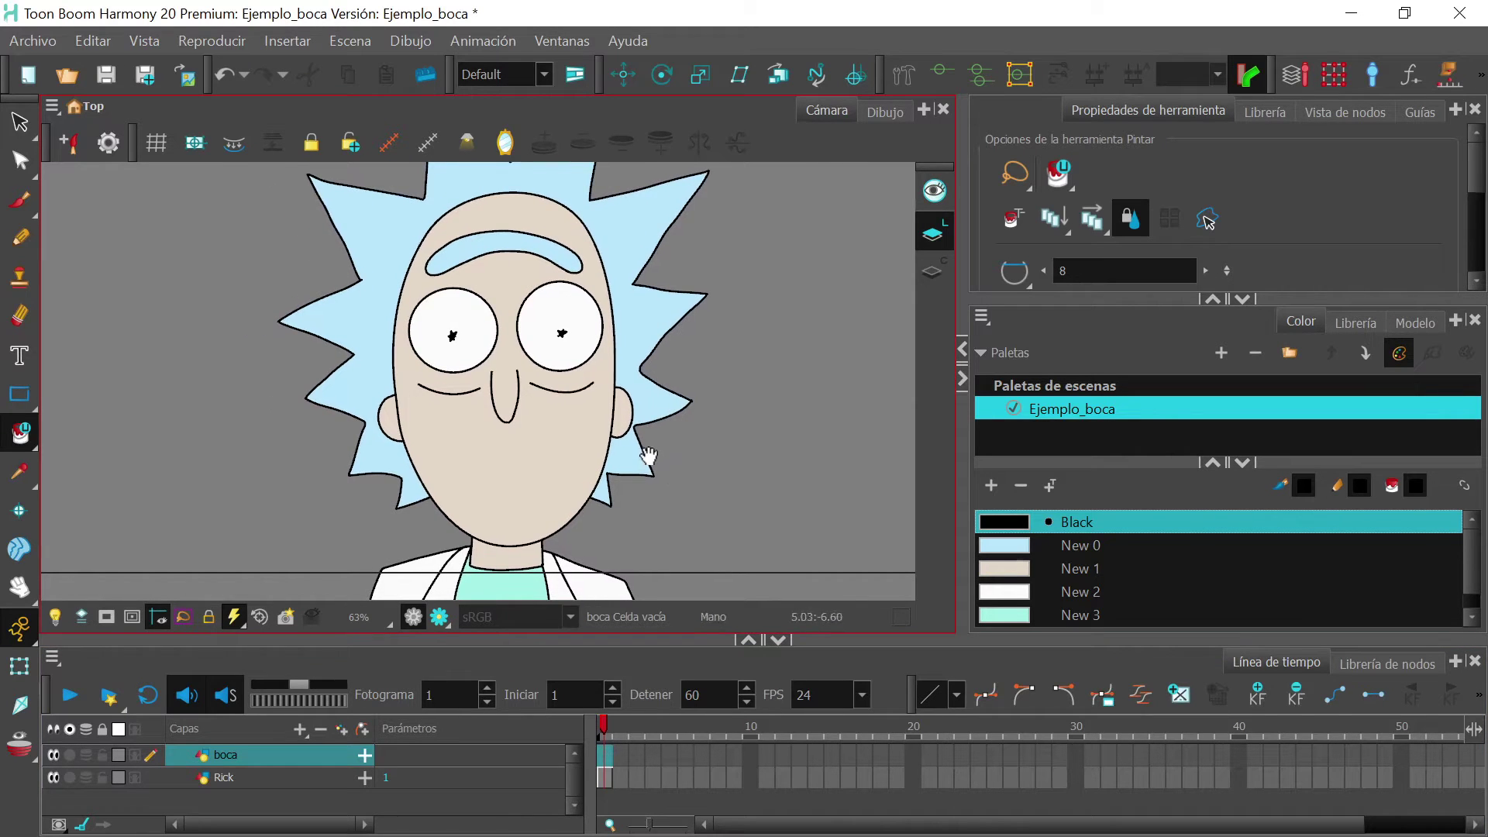
scroll(674, 469, up, 3)
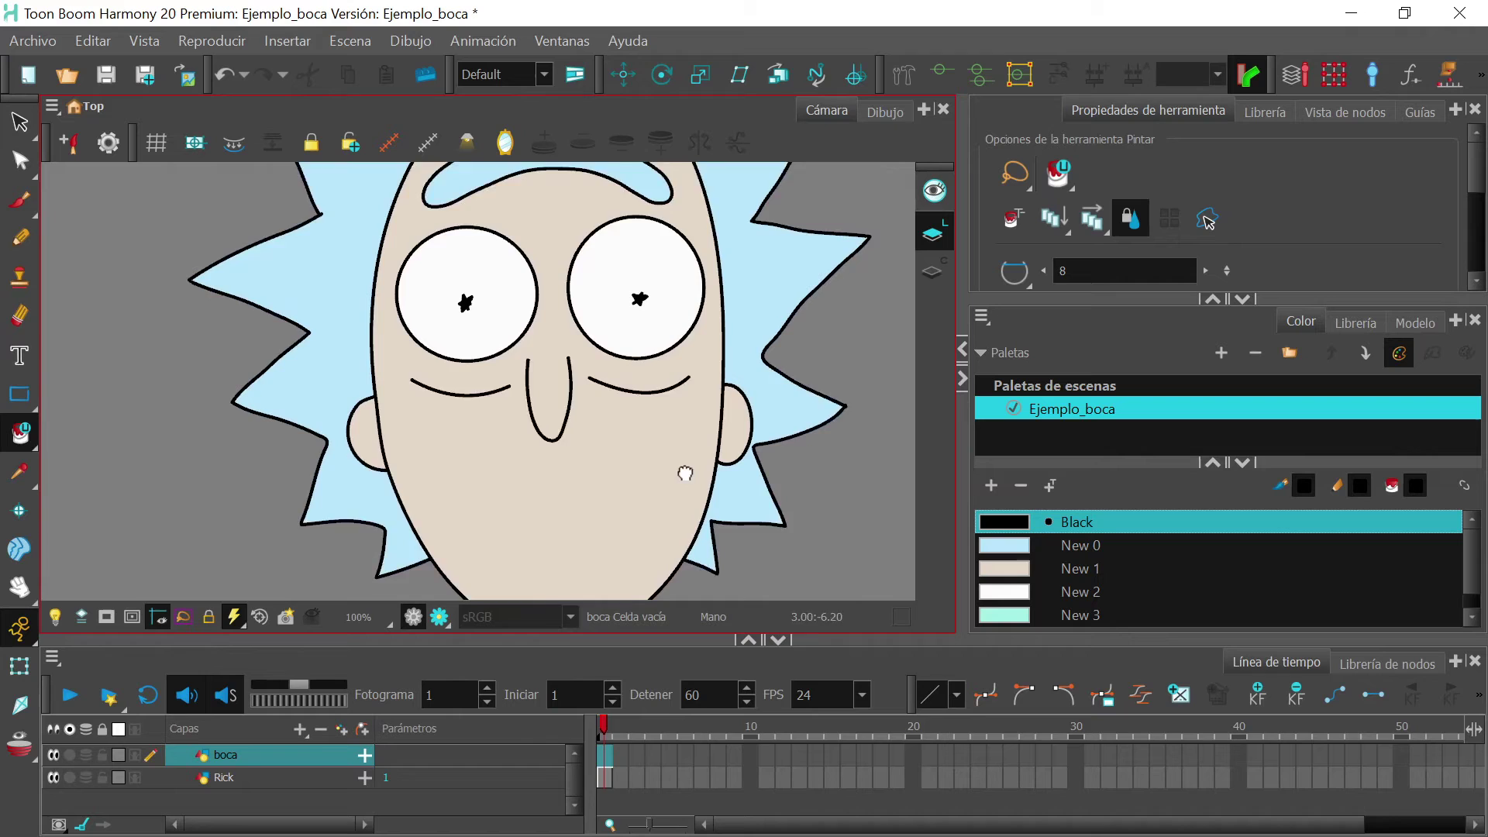
drag(685, 473, 614, 389)
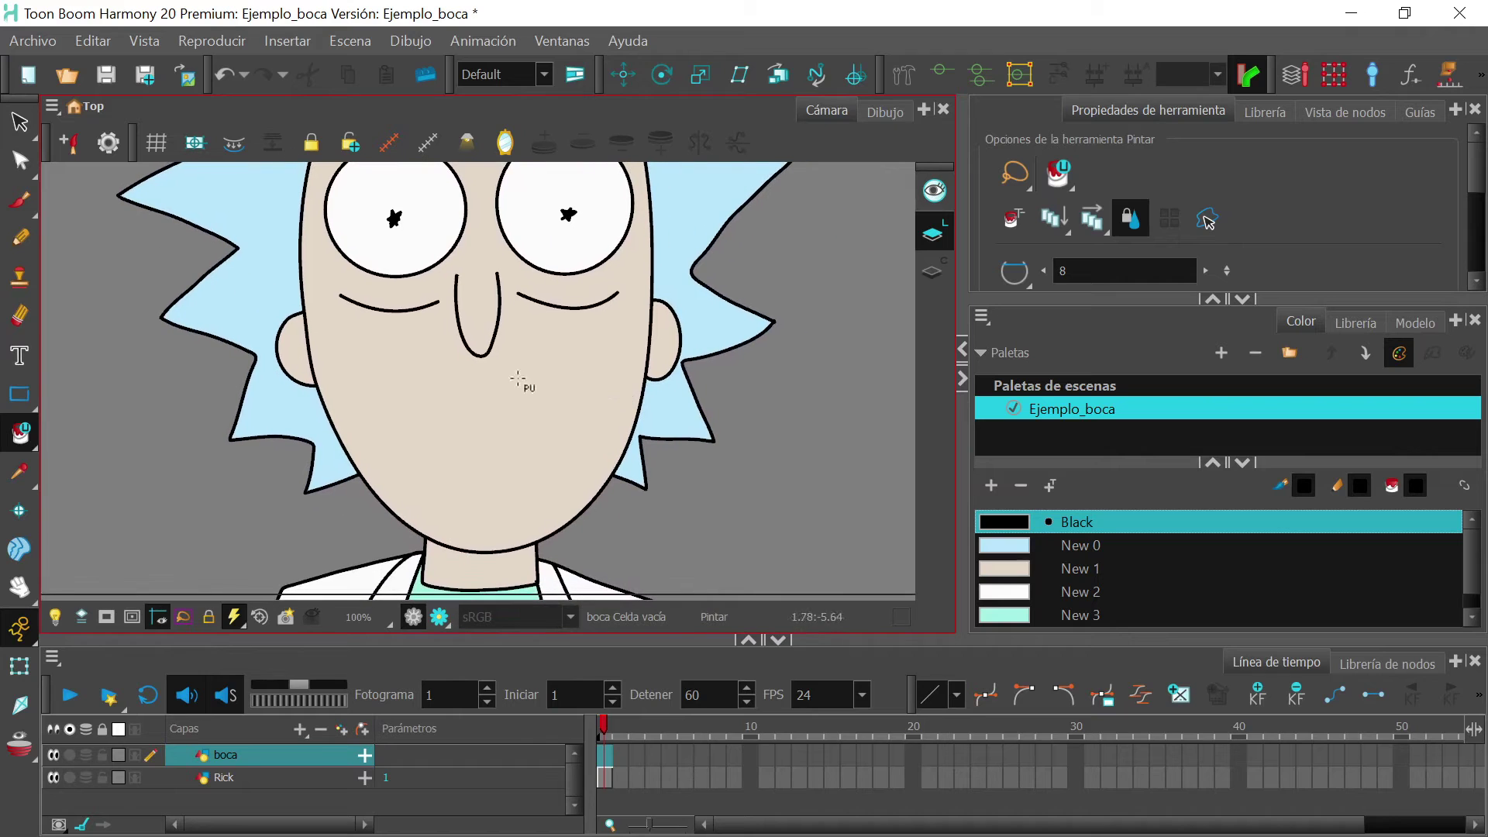
click(21, 233)
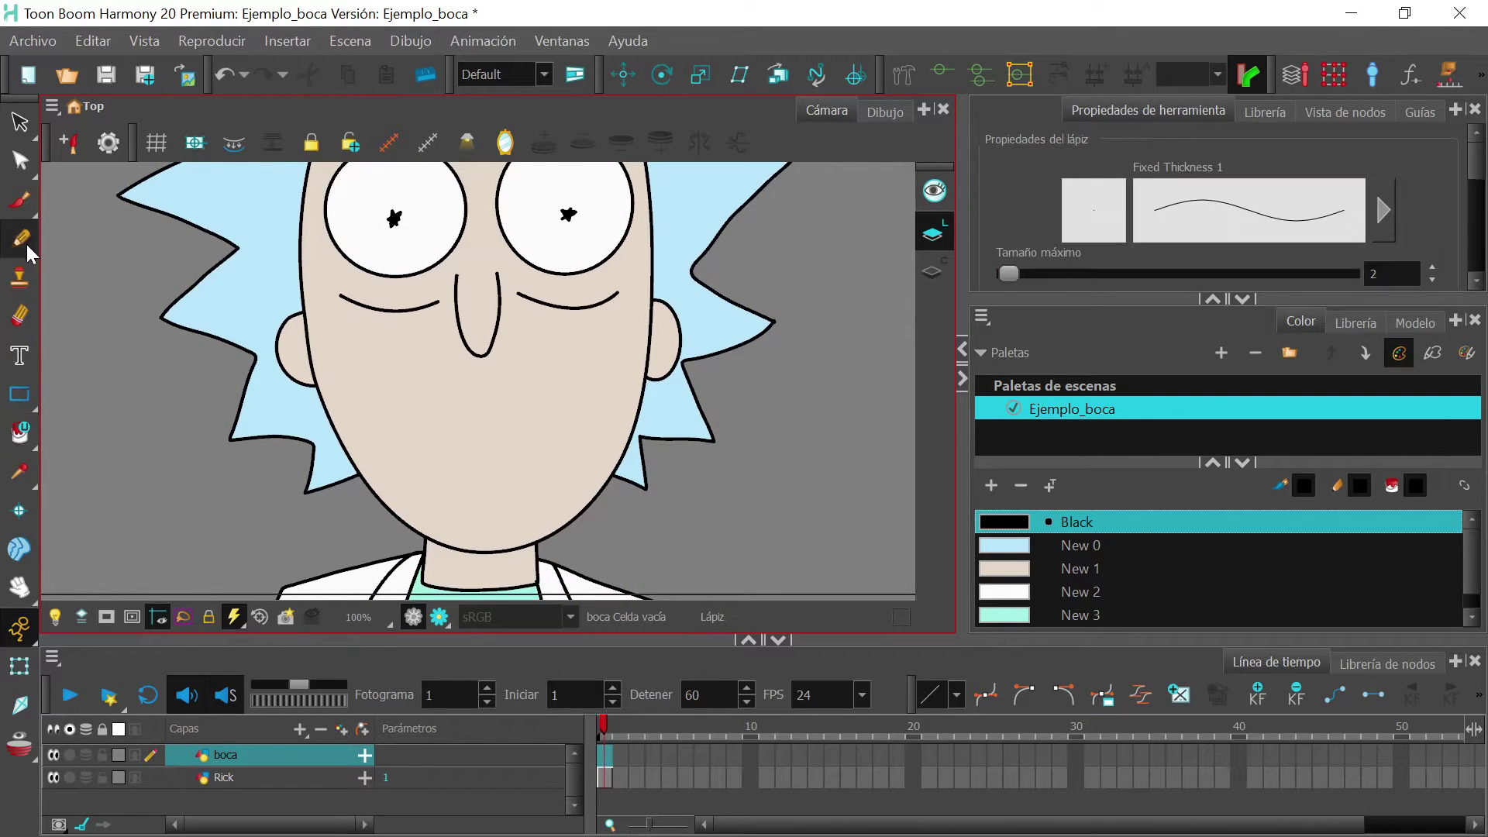
click(21, 395)
click(81, 439)
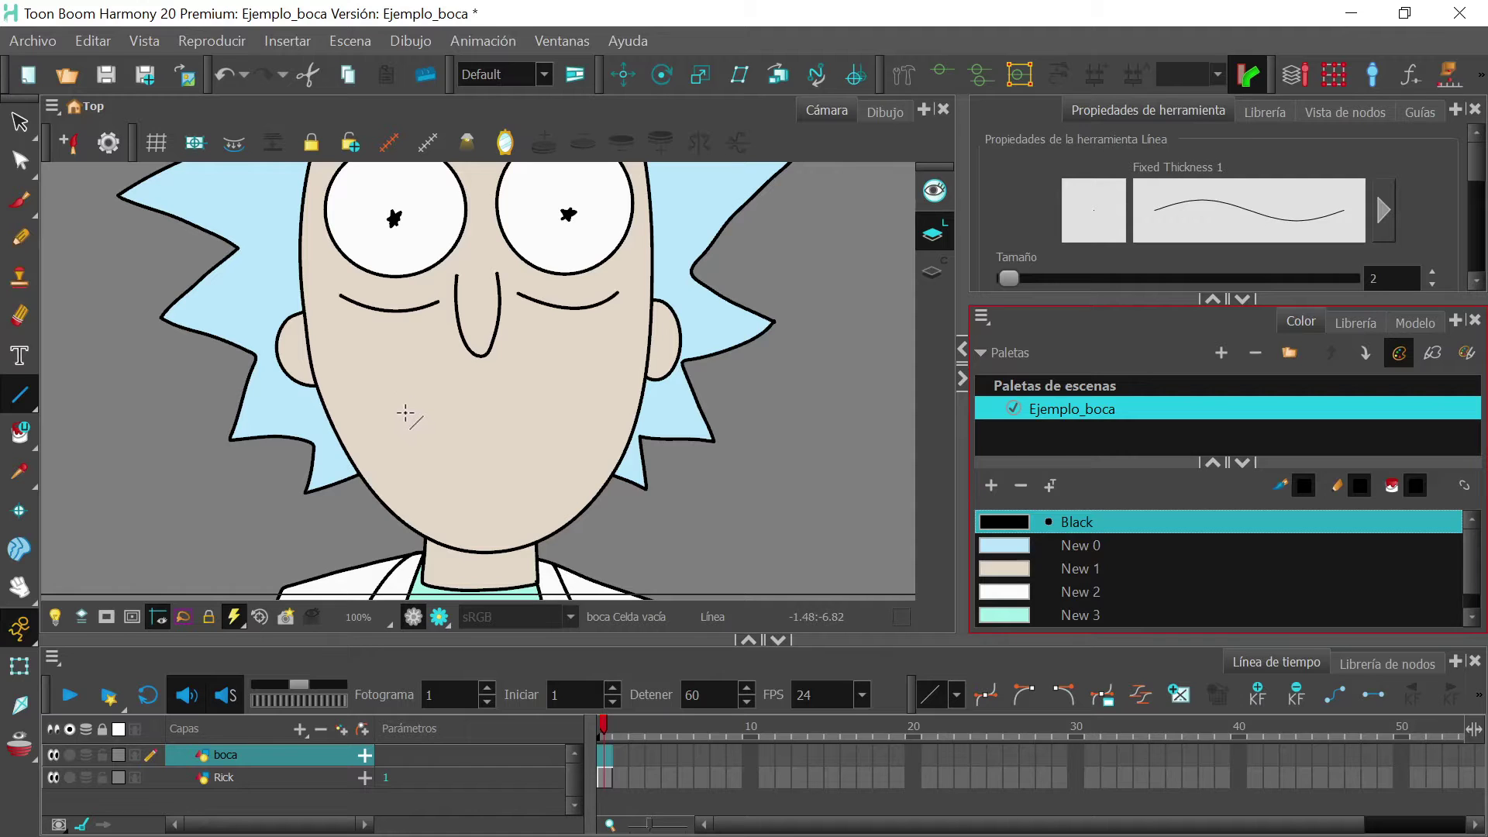
drag(385, 418, 598, 411)
key(ctrl+z)
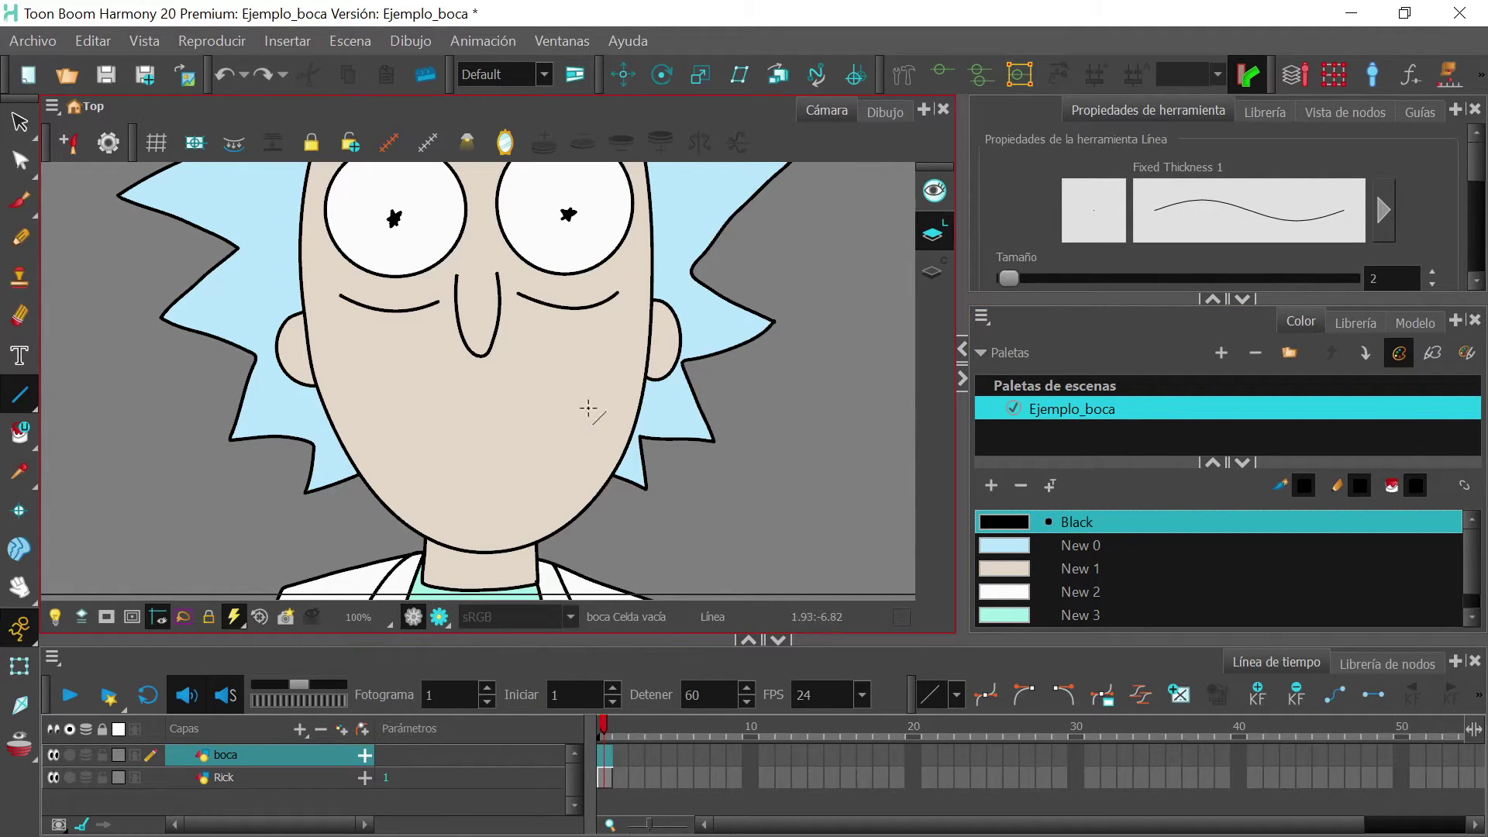
click(1431, 272)
click(1432, 273)
click(1431, 272)
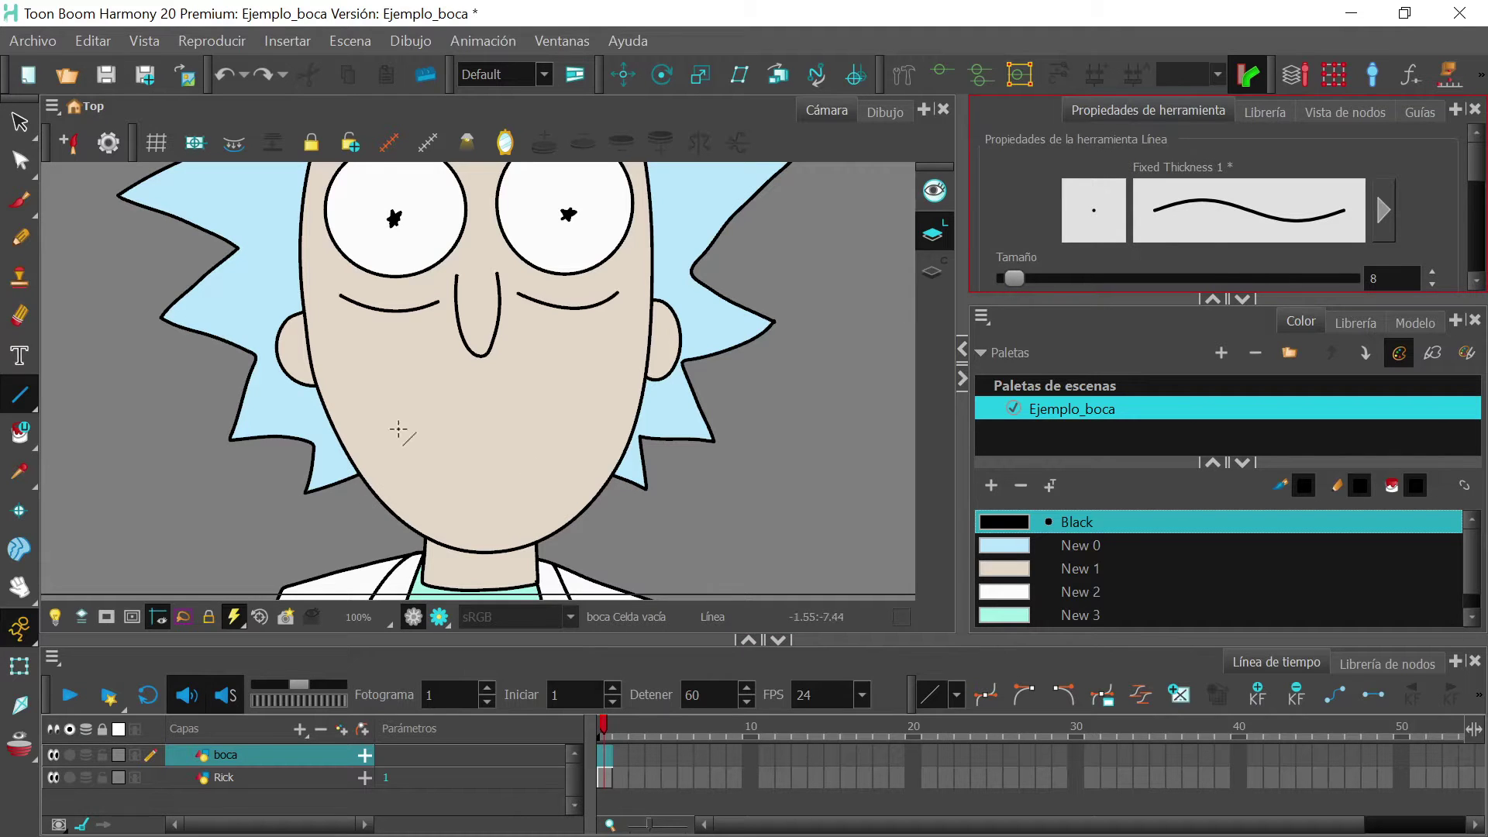
drag(377, 419, 589, 412)
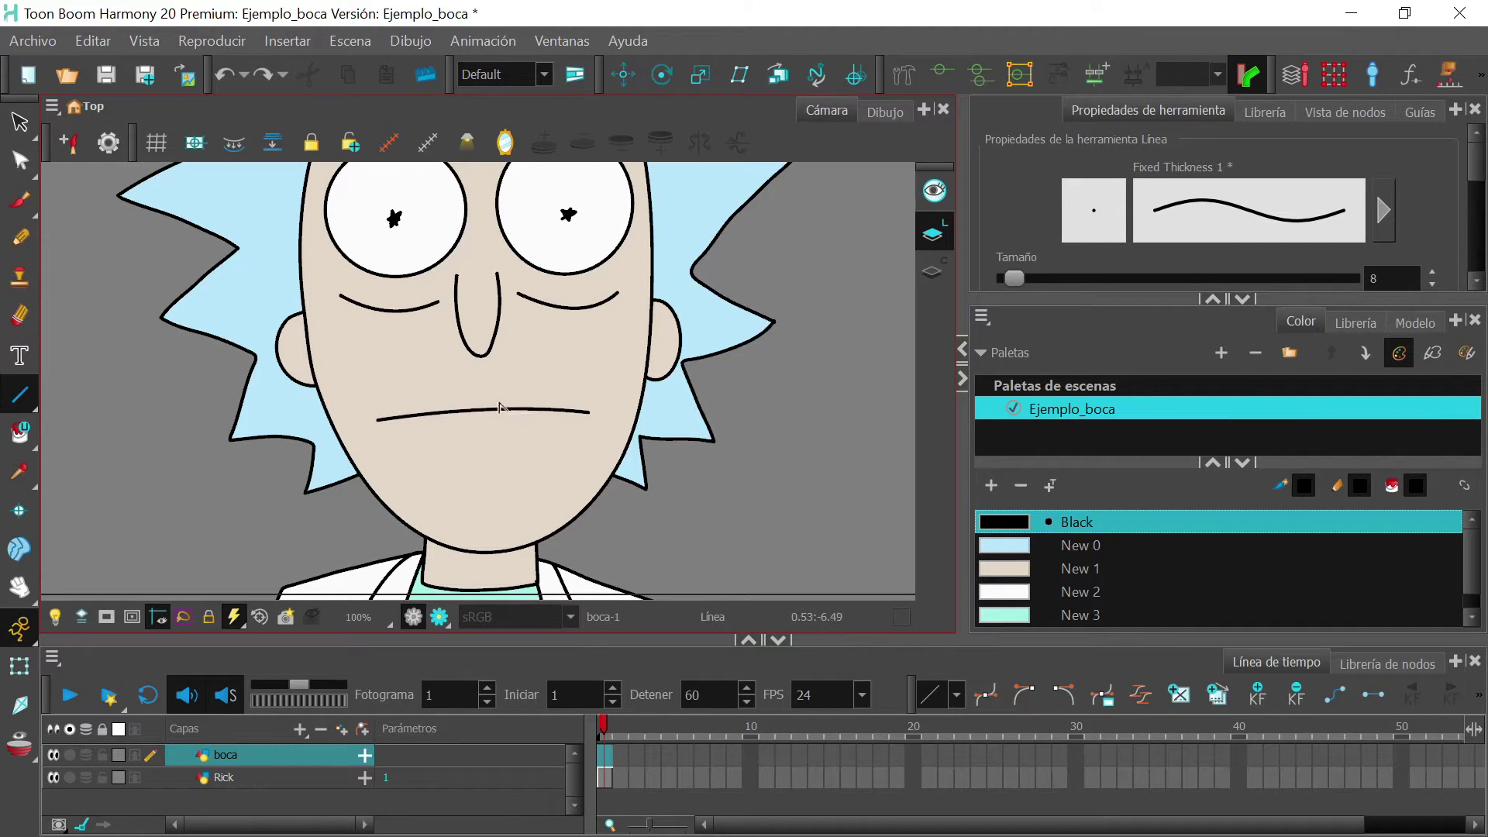
- Draw small curved mouth corners at both ends of the mouth line with the Pencil tool
key(alt+/)
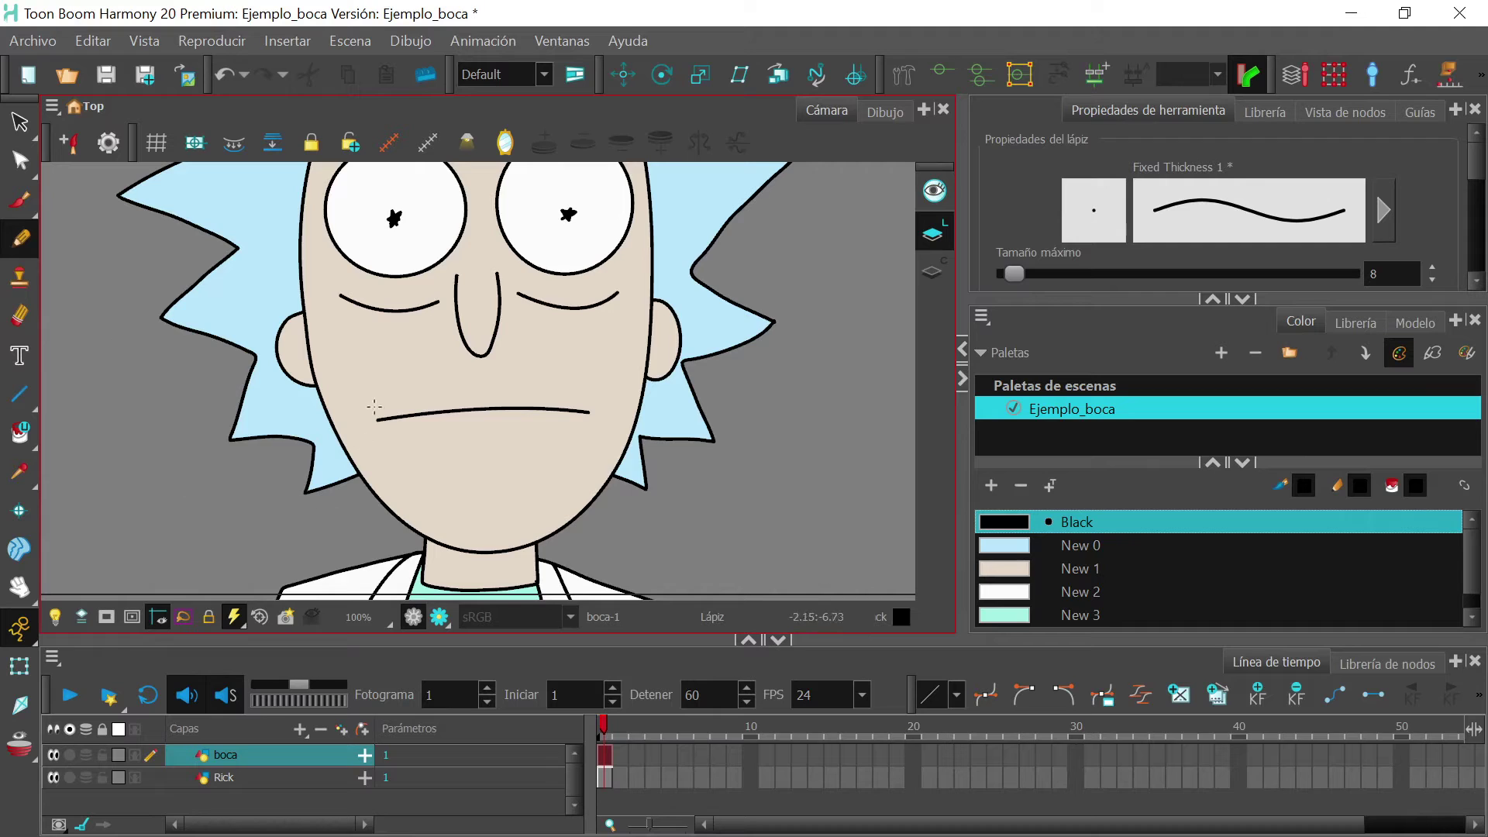
drag(368, 409, 389, 437)
mouse_move(580, 430)
mouse_down()
mouse_move(595, 400)
mouse_move(604, 423)
mouse_move(580, 429)
mouse_up()
key(ctrl+z)
key(ctrl+z)
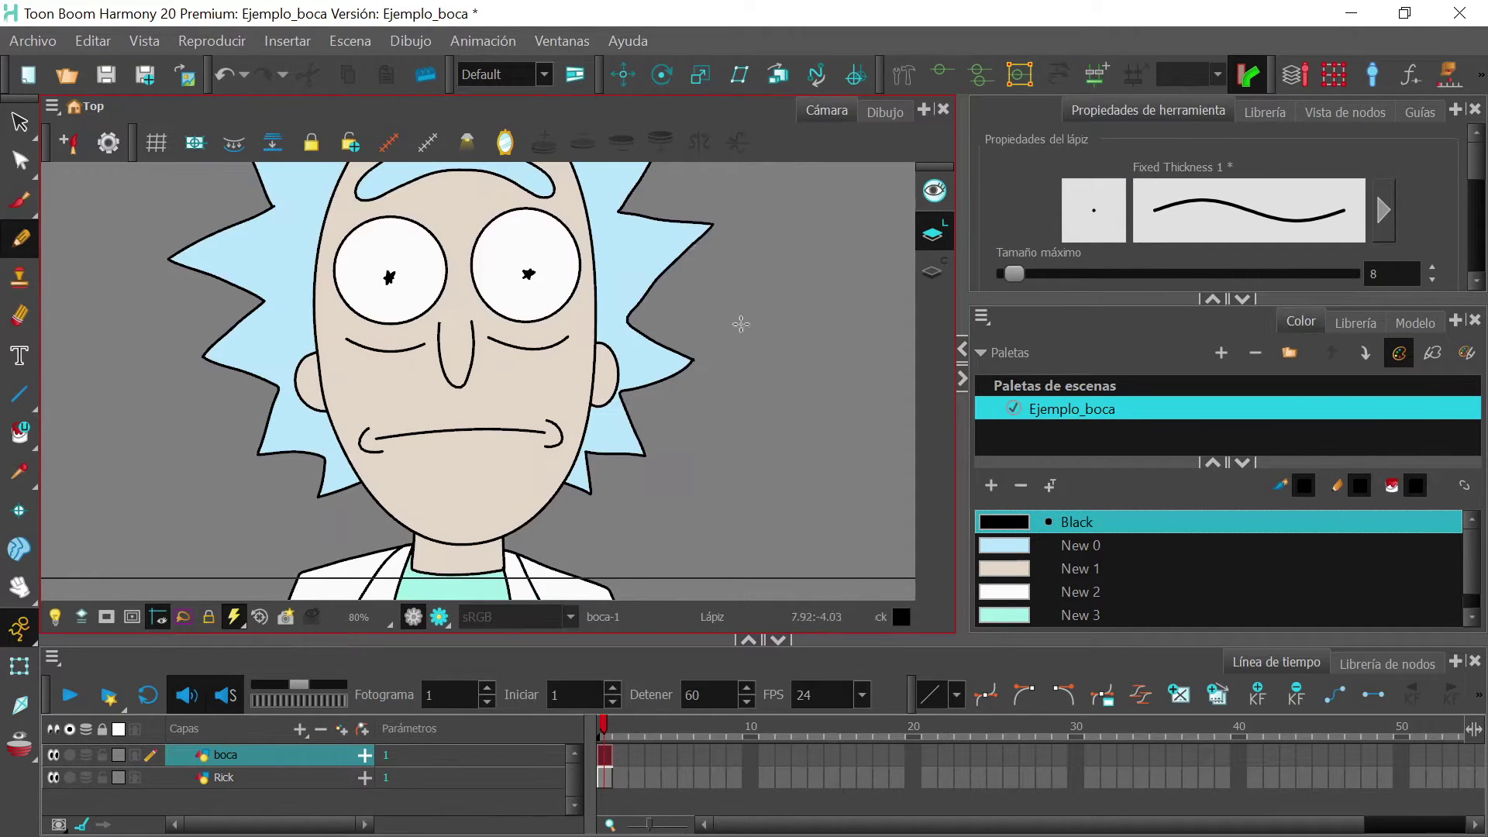
- Compare the Rick and boca layers by selecting each one and briefly hiding the boca layer
click(272, 779)
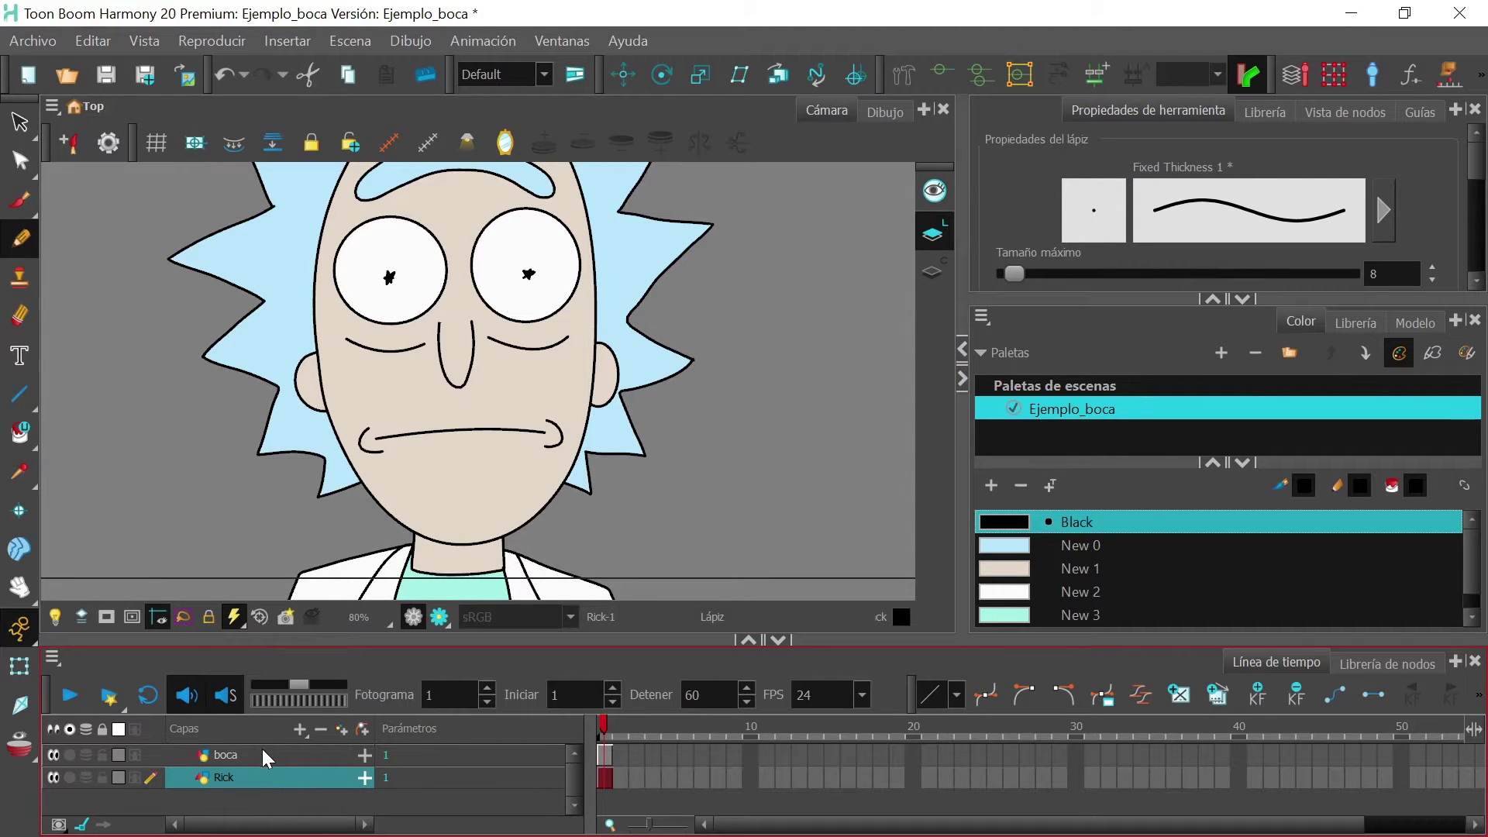
click(263, 755)
click(260, 778)
click(265, 758)
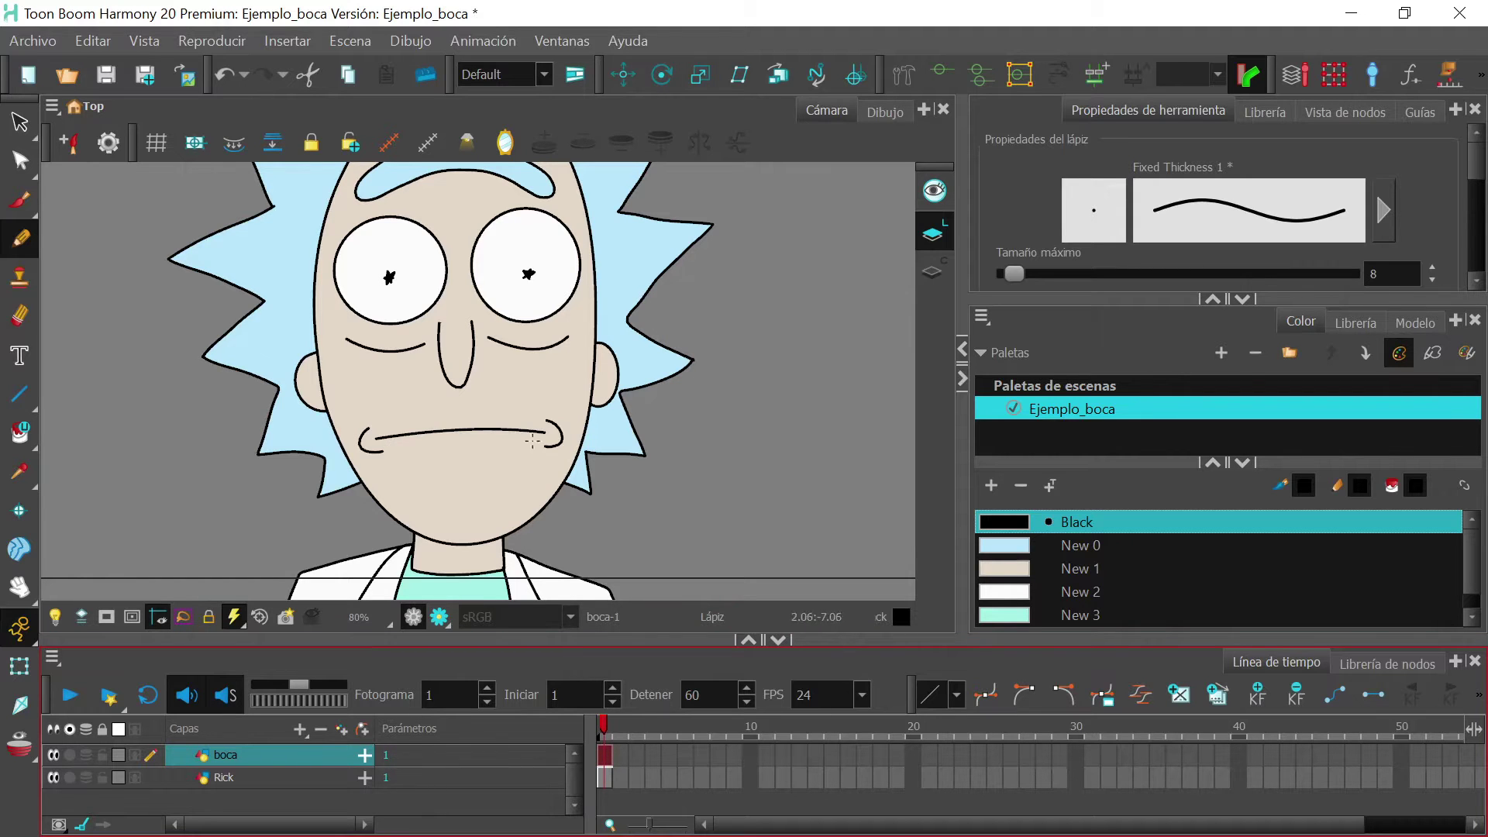
click(56, 750)
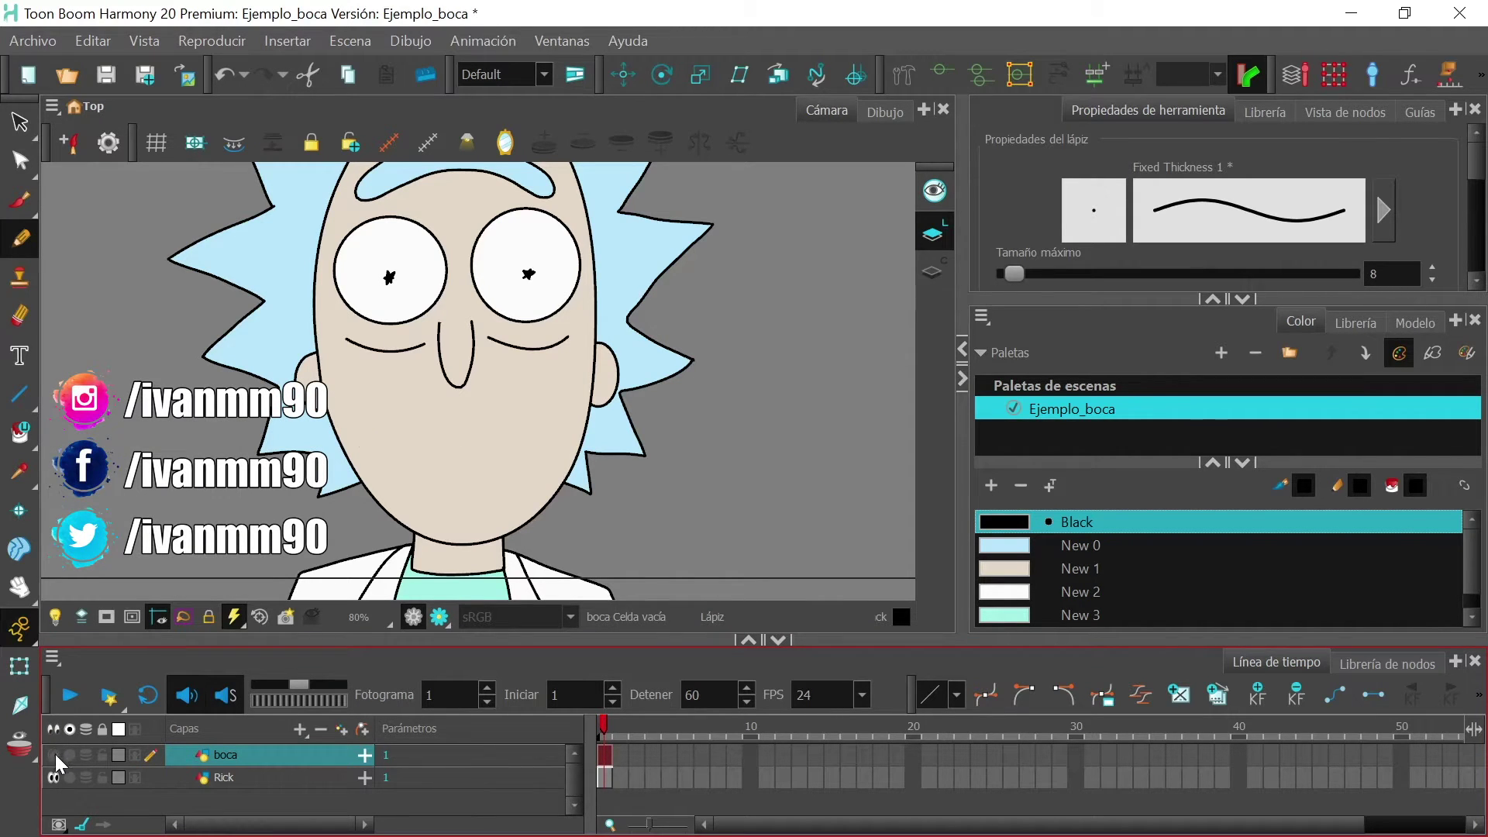
click(55, 754)
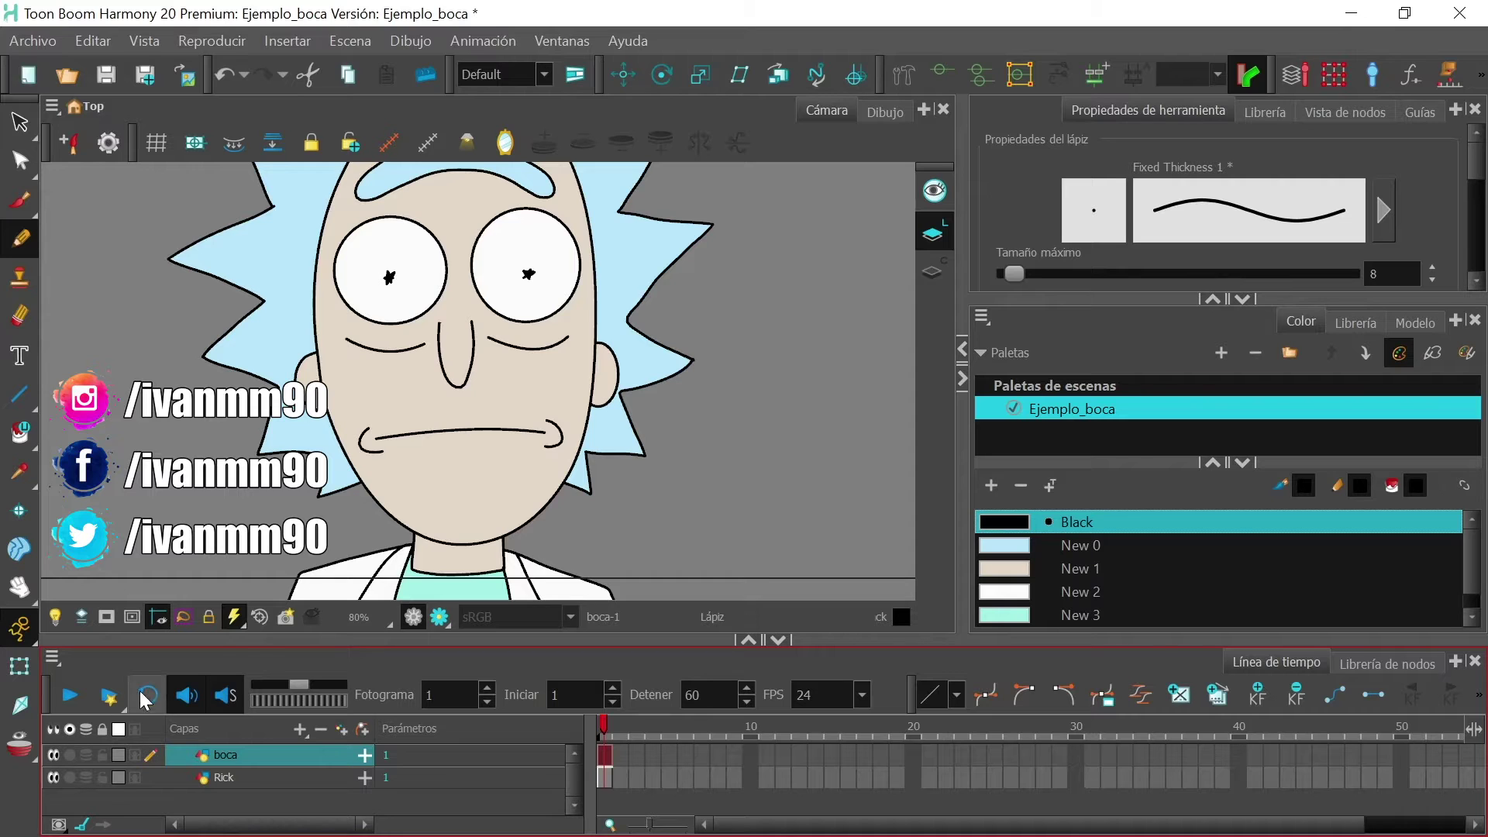
- Show the Librería view, enlarge its panel and close the view
drag(1057, 297, 1058, 352)
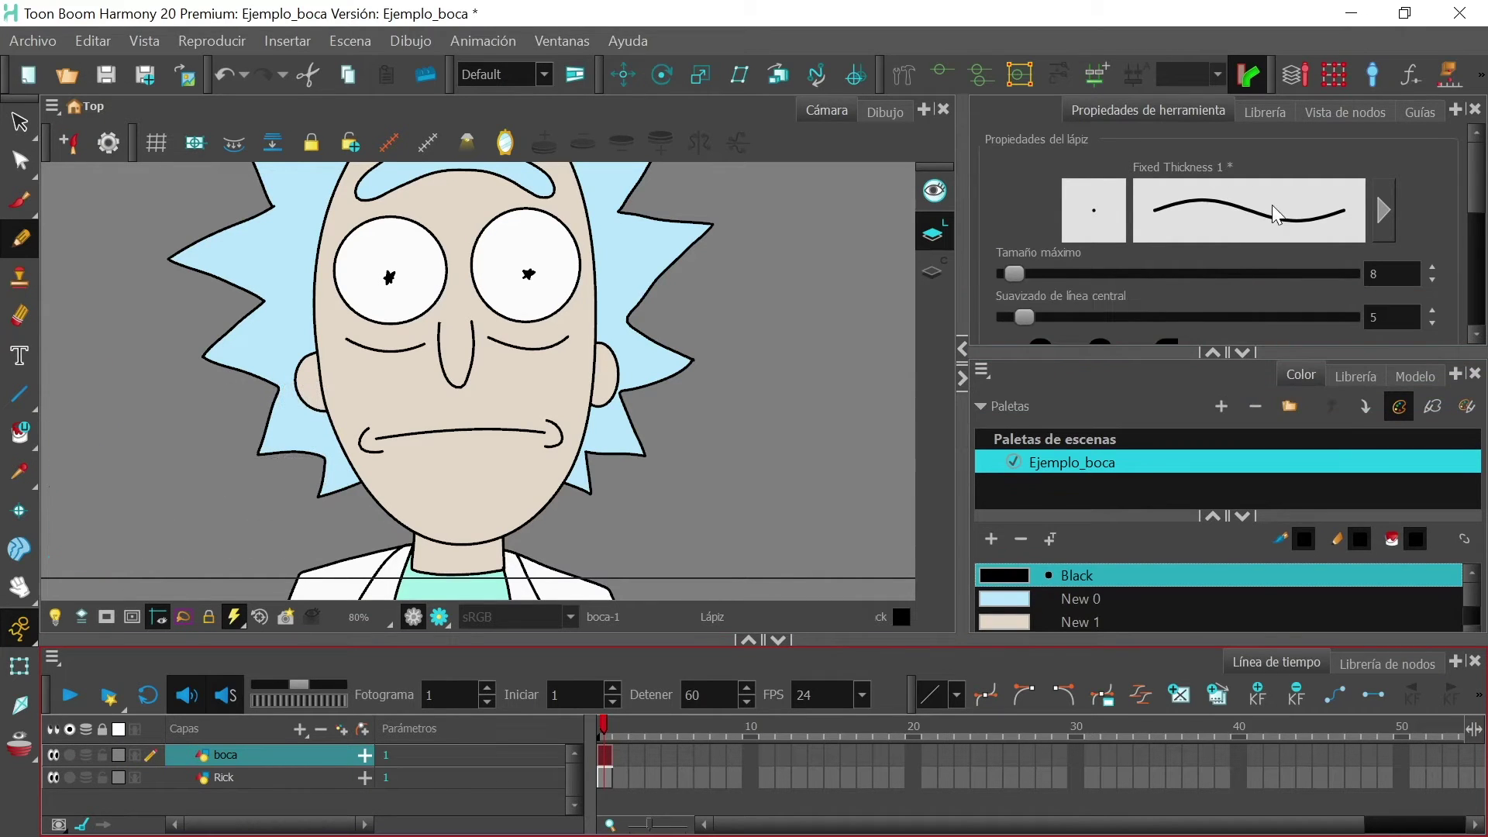
click(1265, 111)
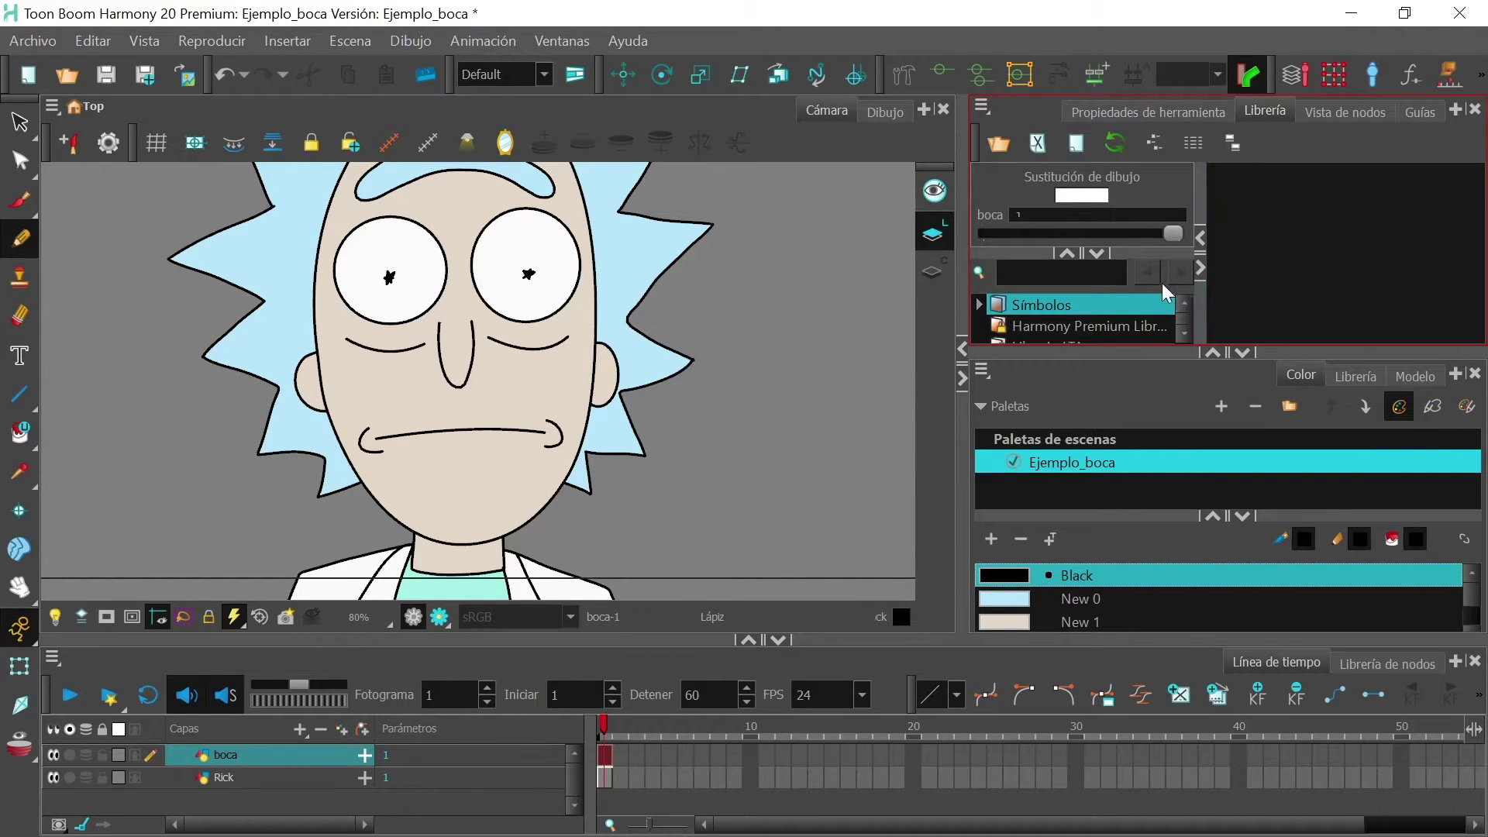
drag(1100, 351, 1114, 436)
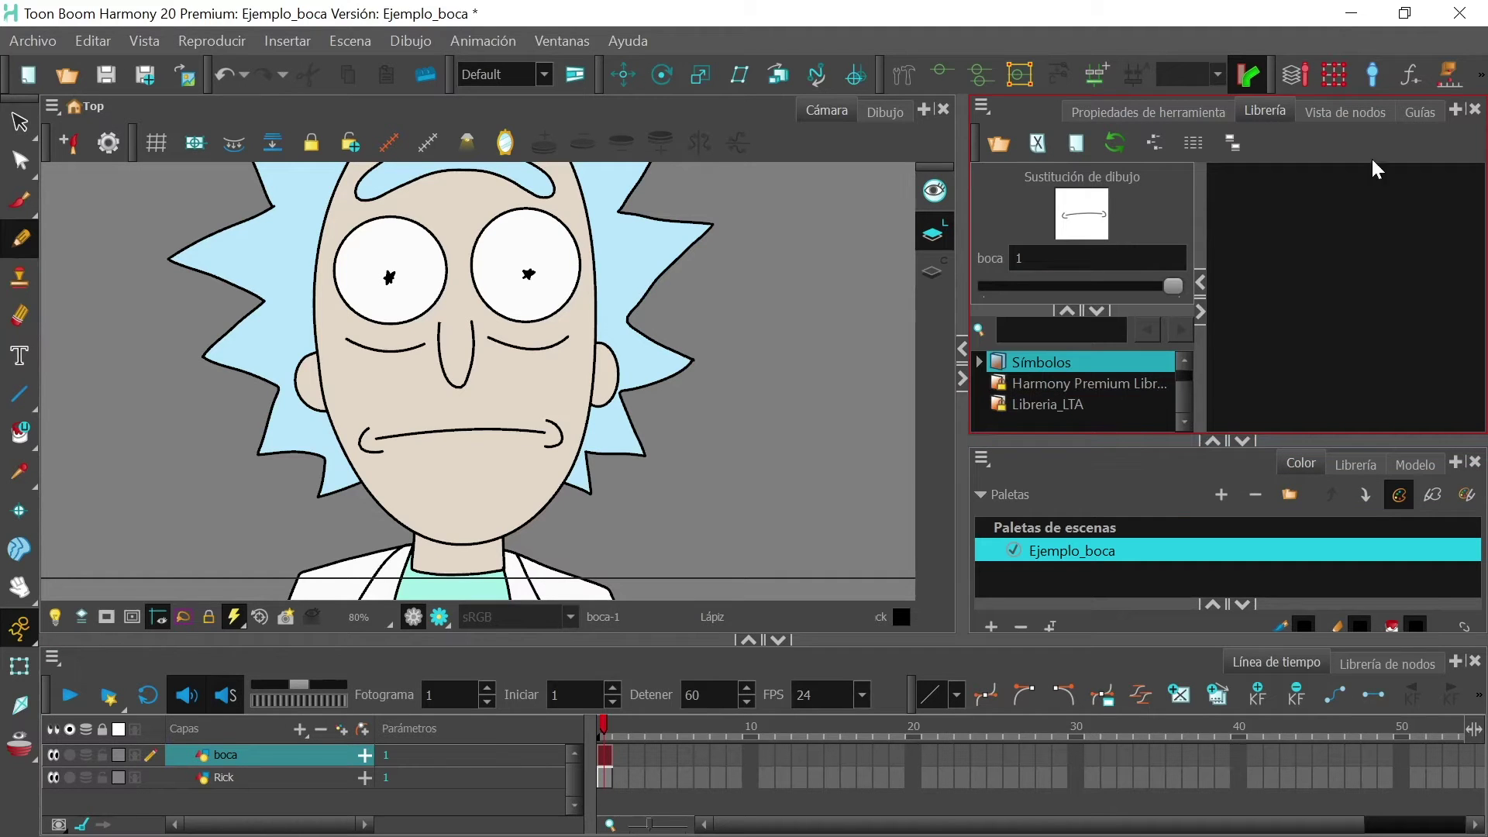
click(1475, 109)
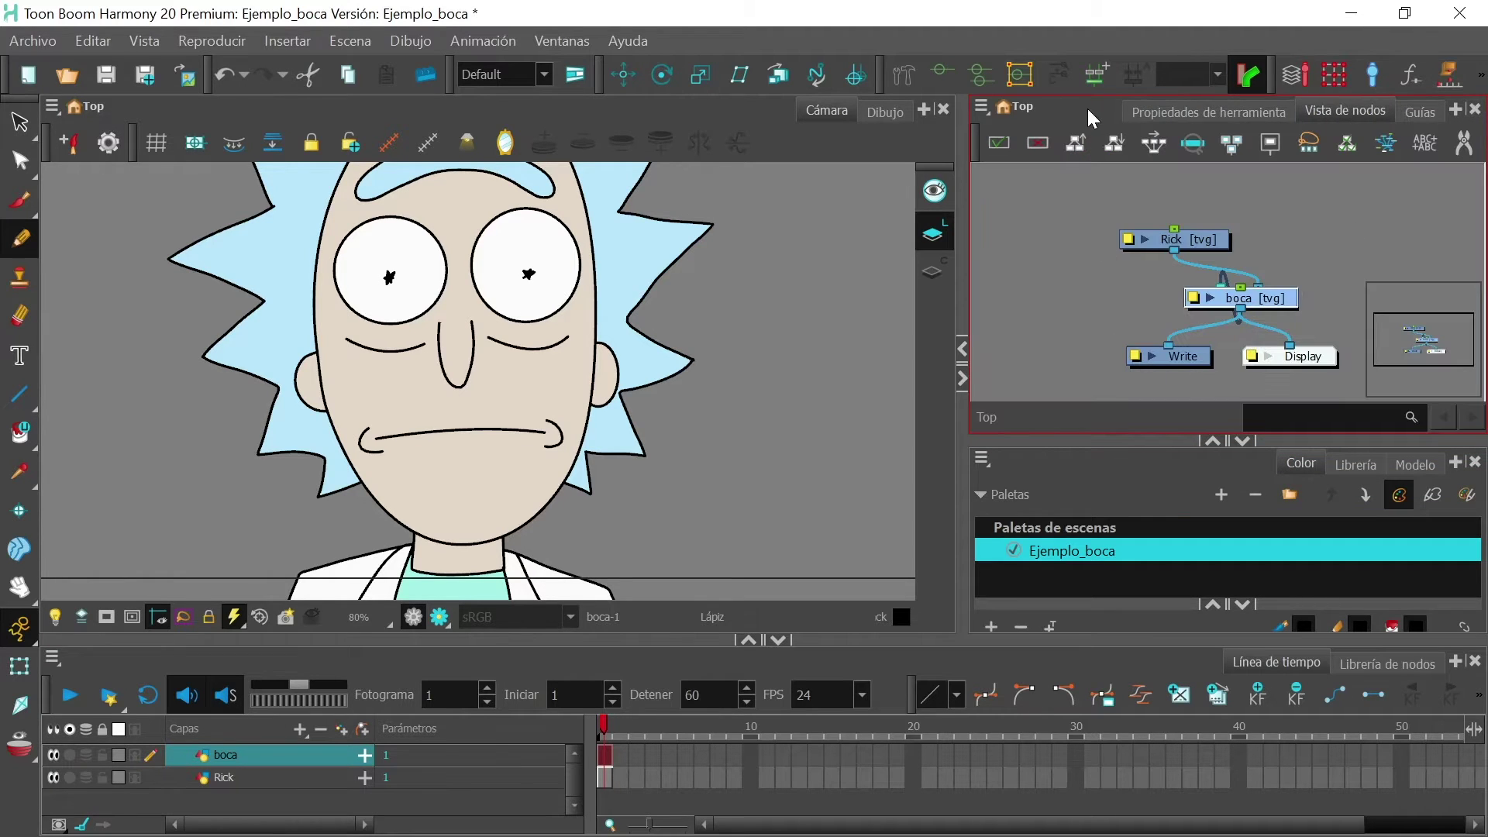
- Add the Librería view beside the Guías view and enlarge its drawing substitution preview
click(1456, 110)
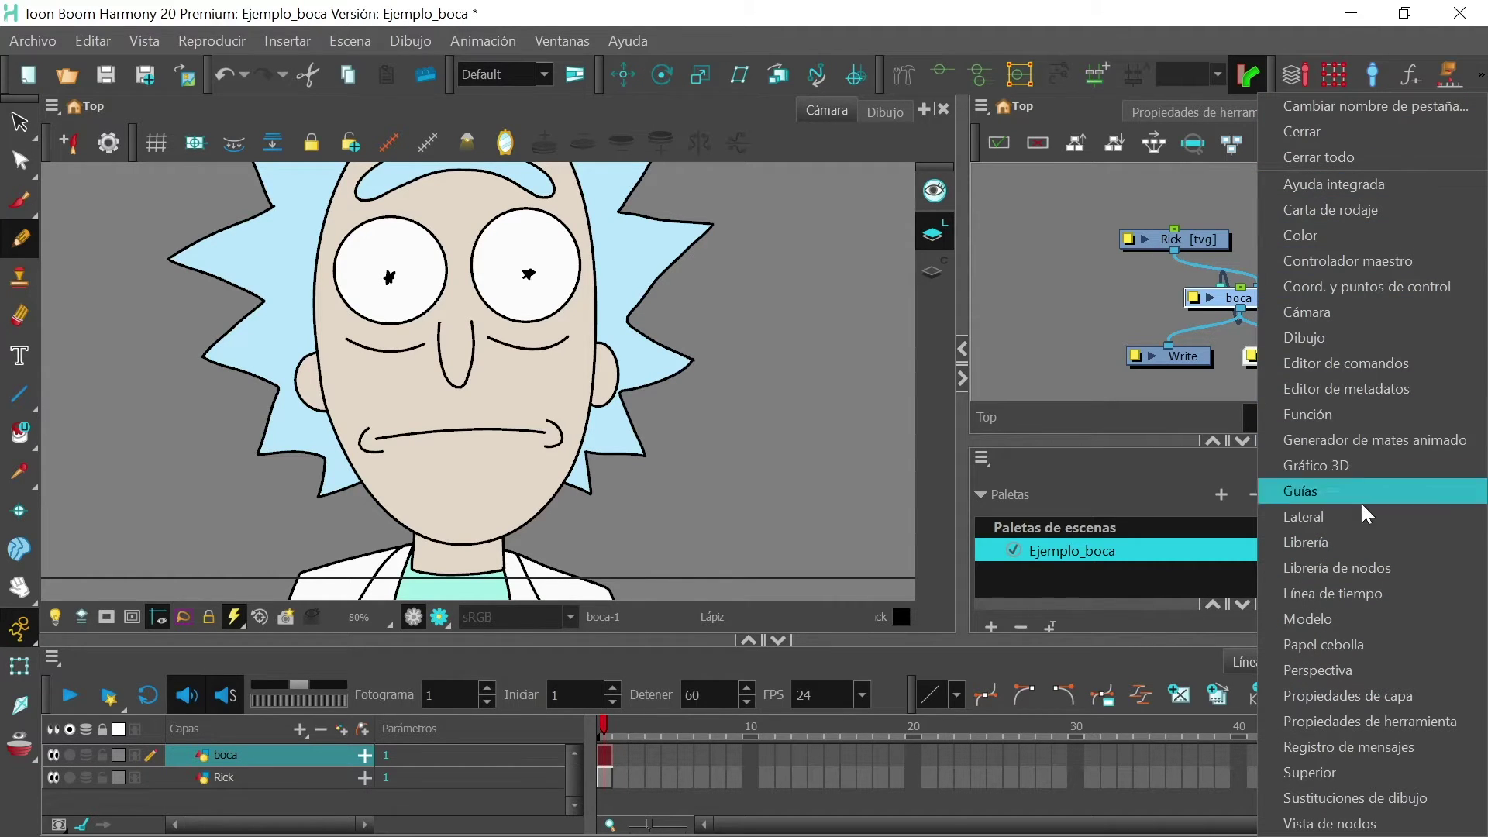
click(1355, 542)
drag(1112, 442, 1112, 518)
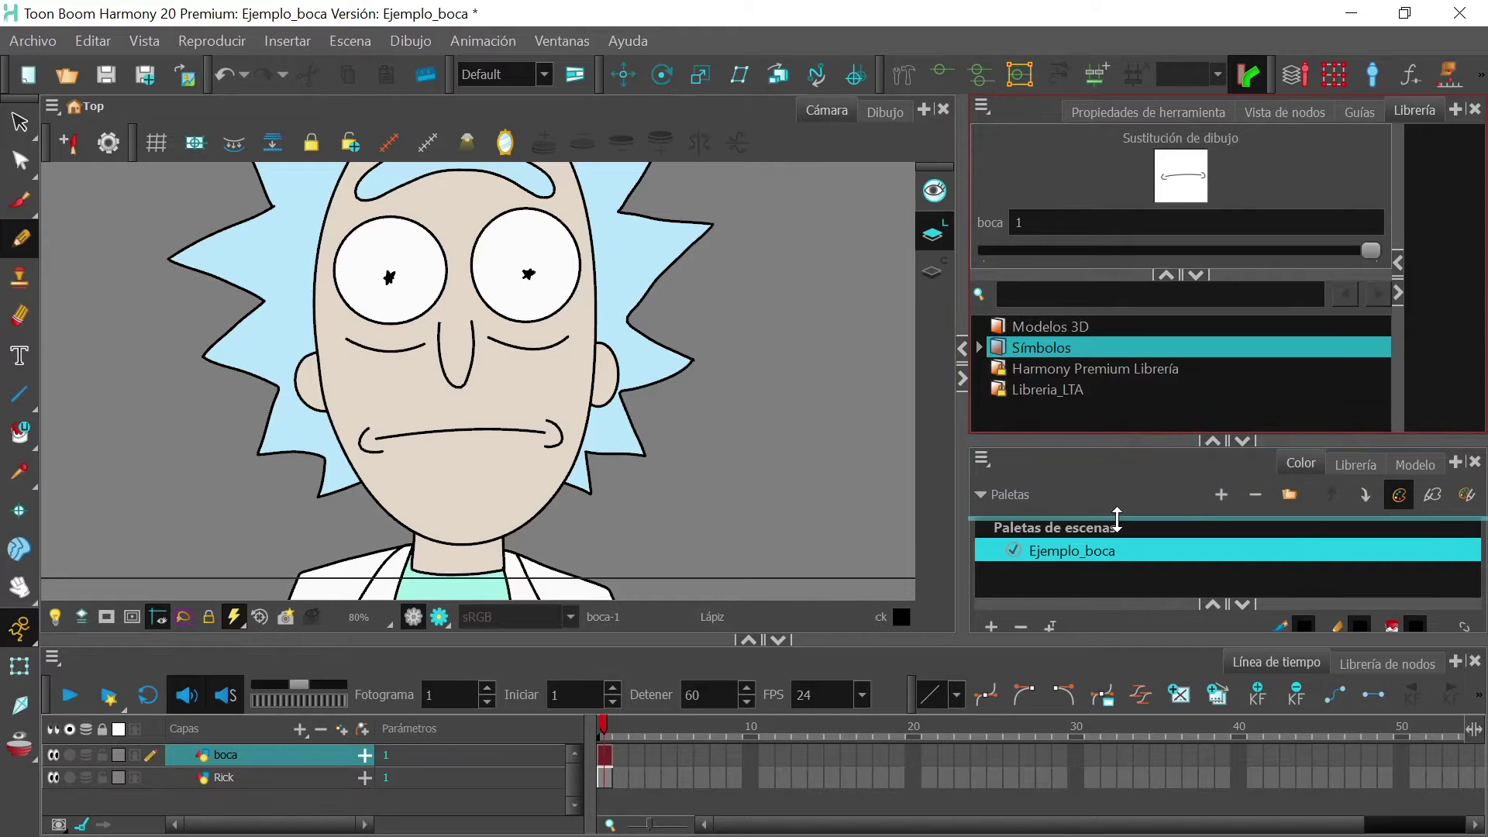
drag(1063, 279, 1066, 389)
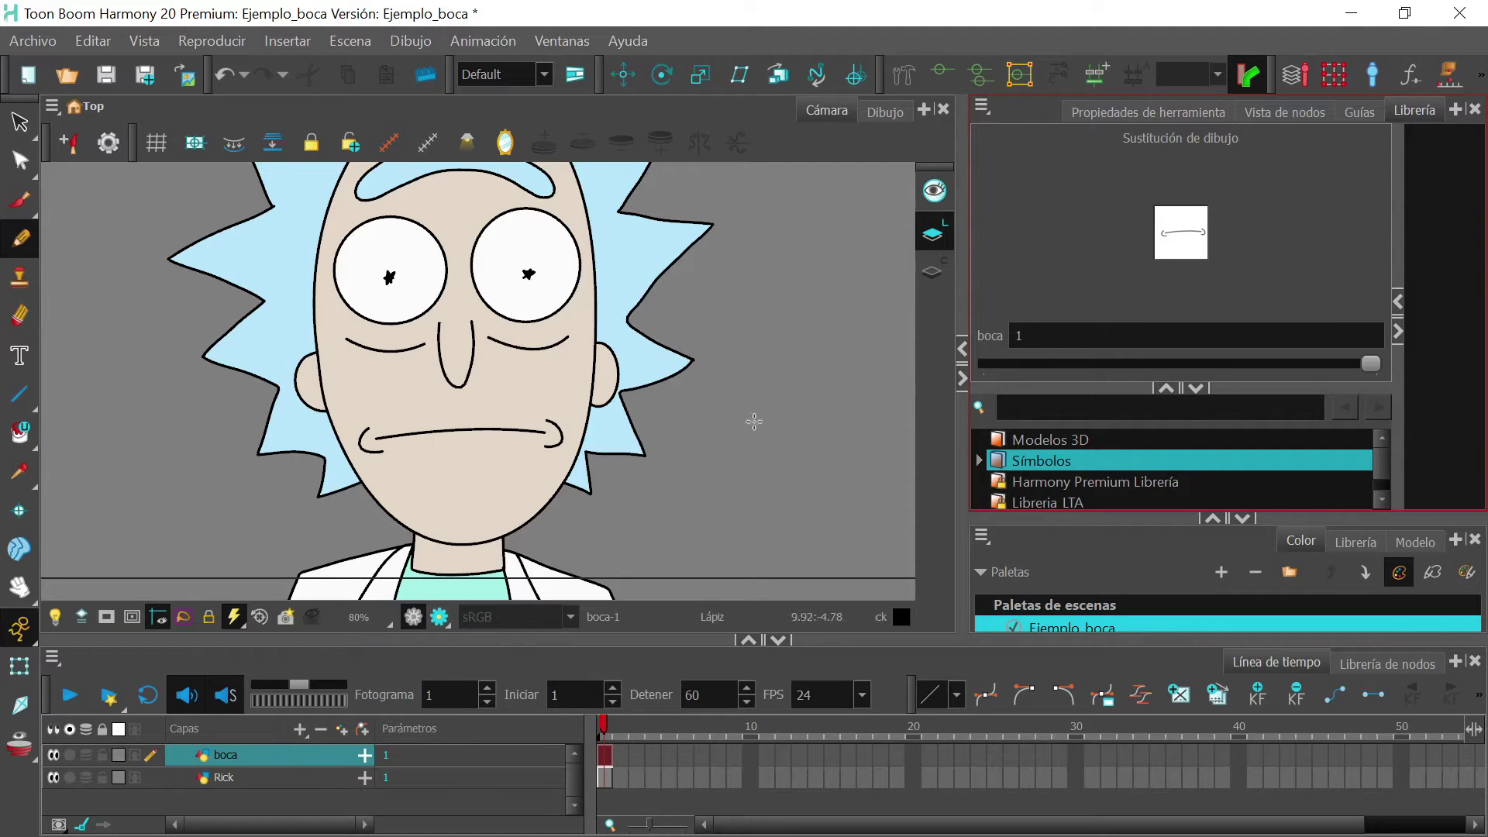
- Create a new empty drawing at frame 1 of the boca layer
click(602, 755)
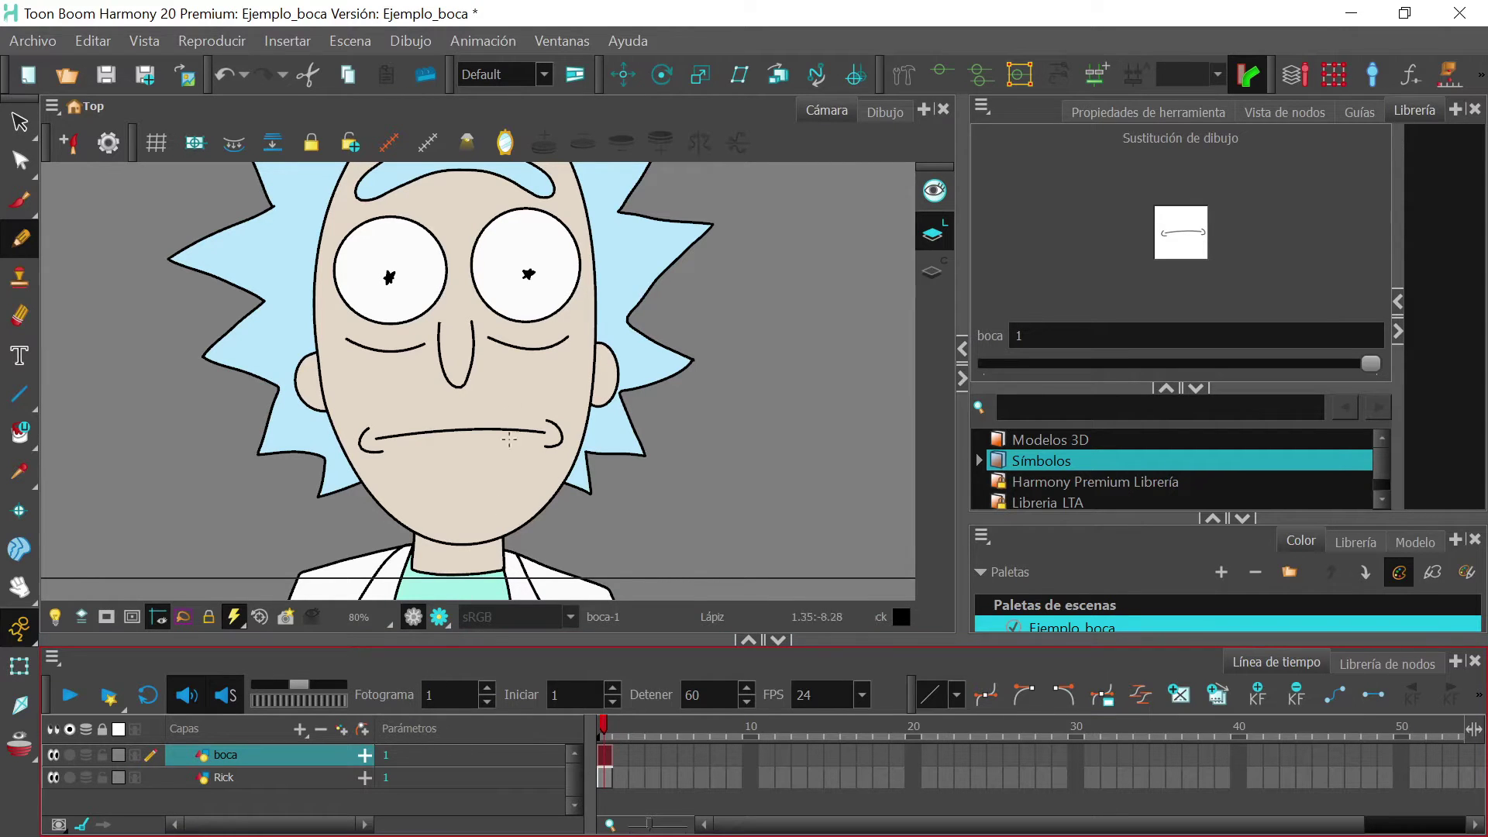
click(424, 47)
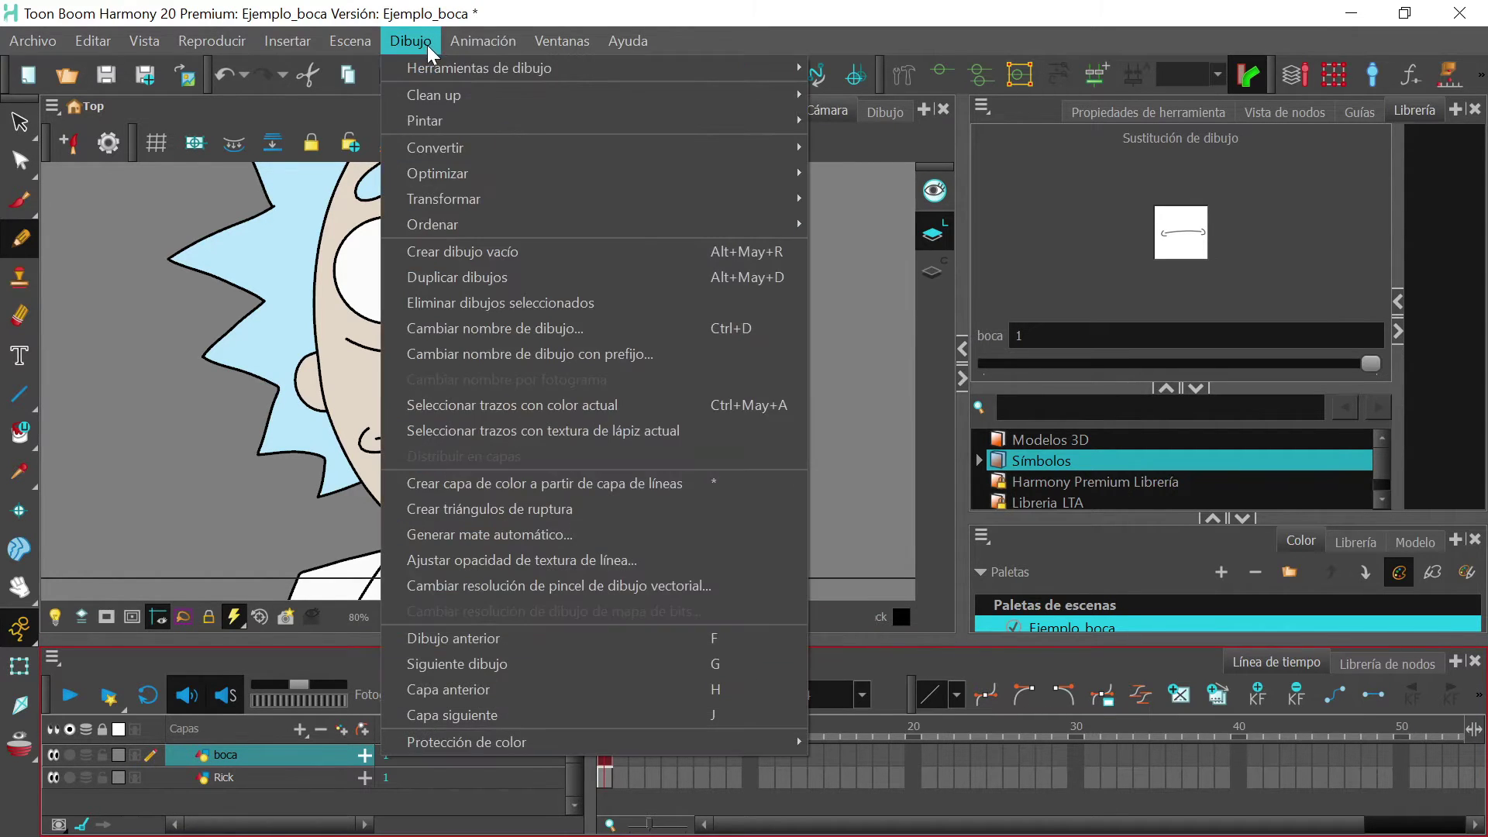
click(770, 249)
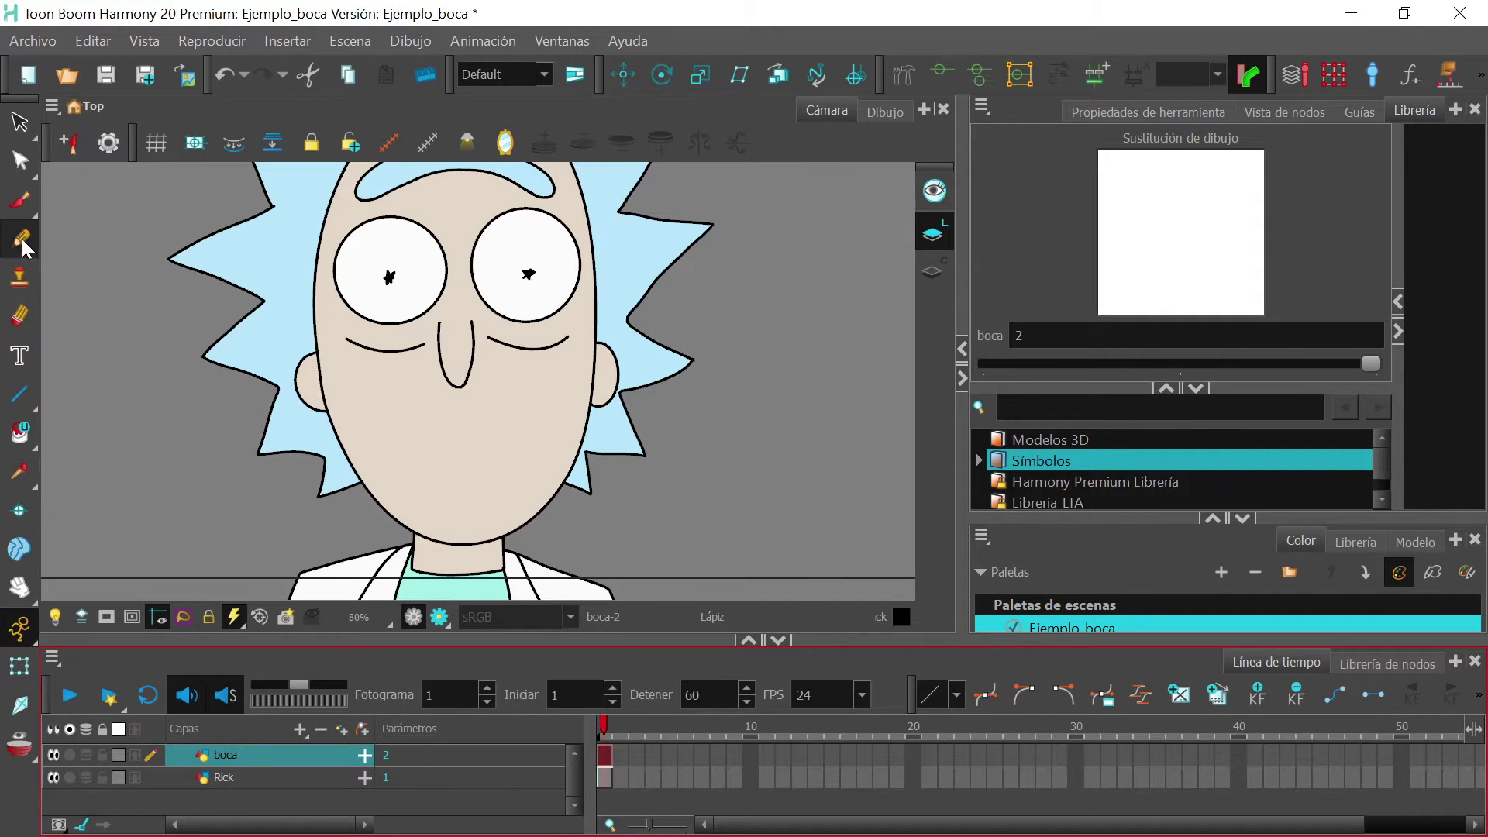
- Draw a long, narrow rounded outline for an open mouth below the nose with the Pencil tool
key(space)
mouse_move(653, 463)
mouse_down()
mouse_move(775, 458)
mouse_move(646, 404)
mouse_up()
key(space)
key(2)
key(space)
mouse_move(581, 358)
mouse_down()
mouse_move(535, 425)
mouse_move(589, 357)
mouse_move(623, 347)
mouse_move(607, 356)
mouse_up()
key(alt+t)
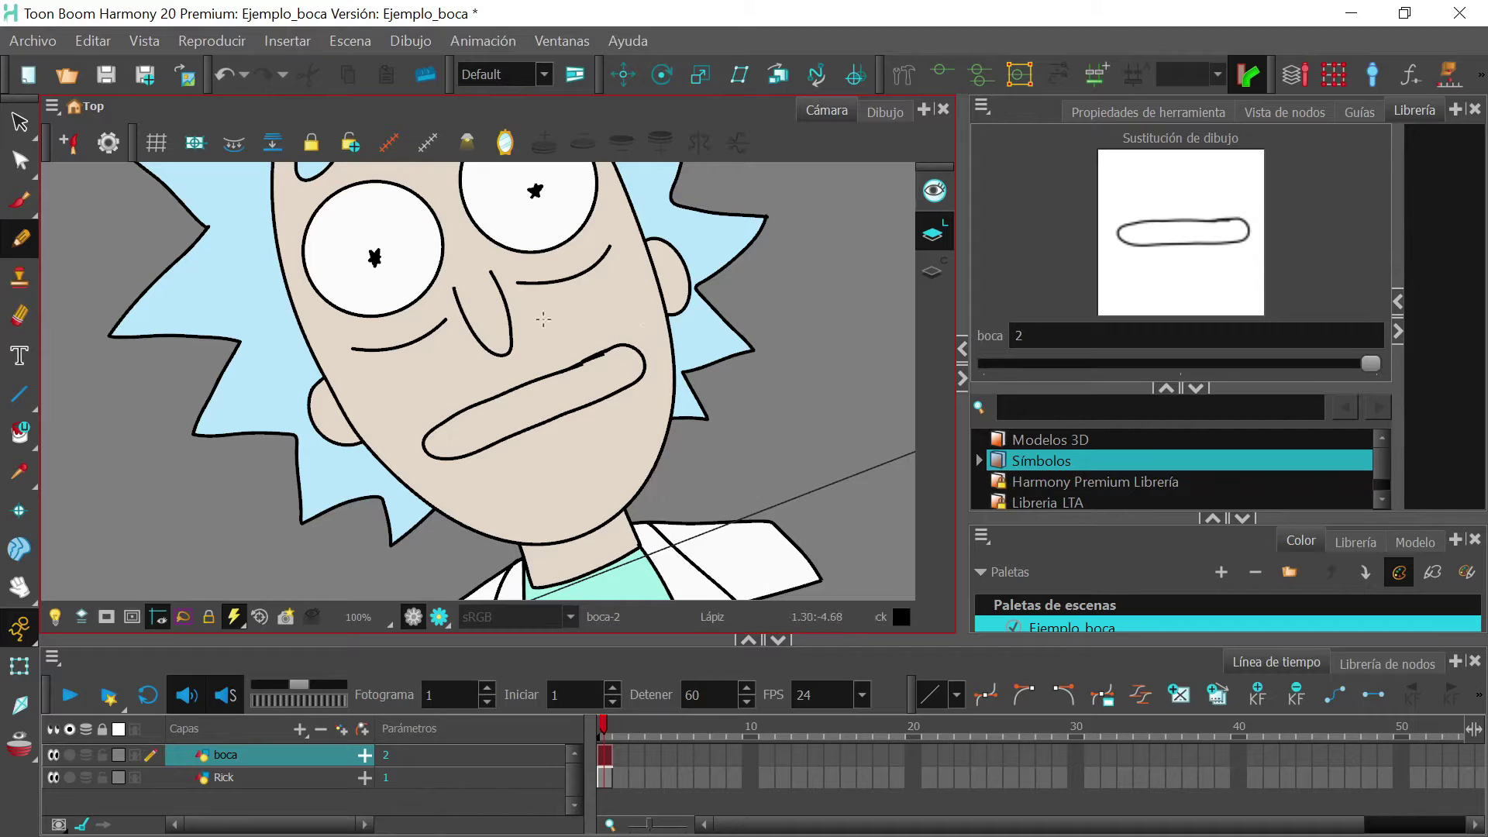
- Draw upper and lower rows of small curved teeth inside the mouth outline
drag(423, 416, 449, 403)
mouse_move(458, 398)
mouse_down()
mouse_move(616, 350)
mouse_move(407, 425)
mouse_move(512, 433)
mouse_move(636, 385)
mouse_move(458, 465)
mouse_move(652, 385)
mouse_up()
key(ctrl+z)
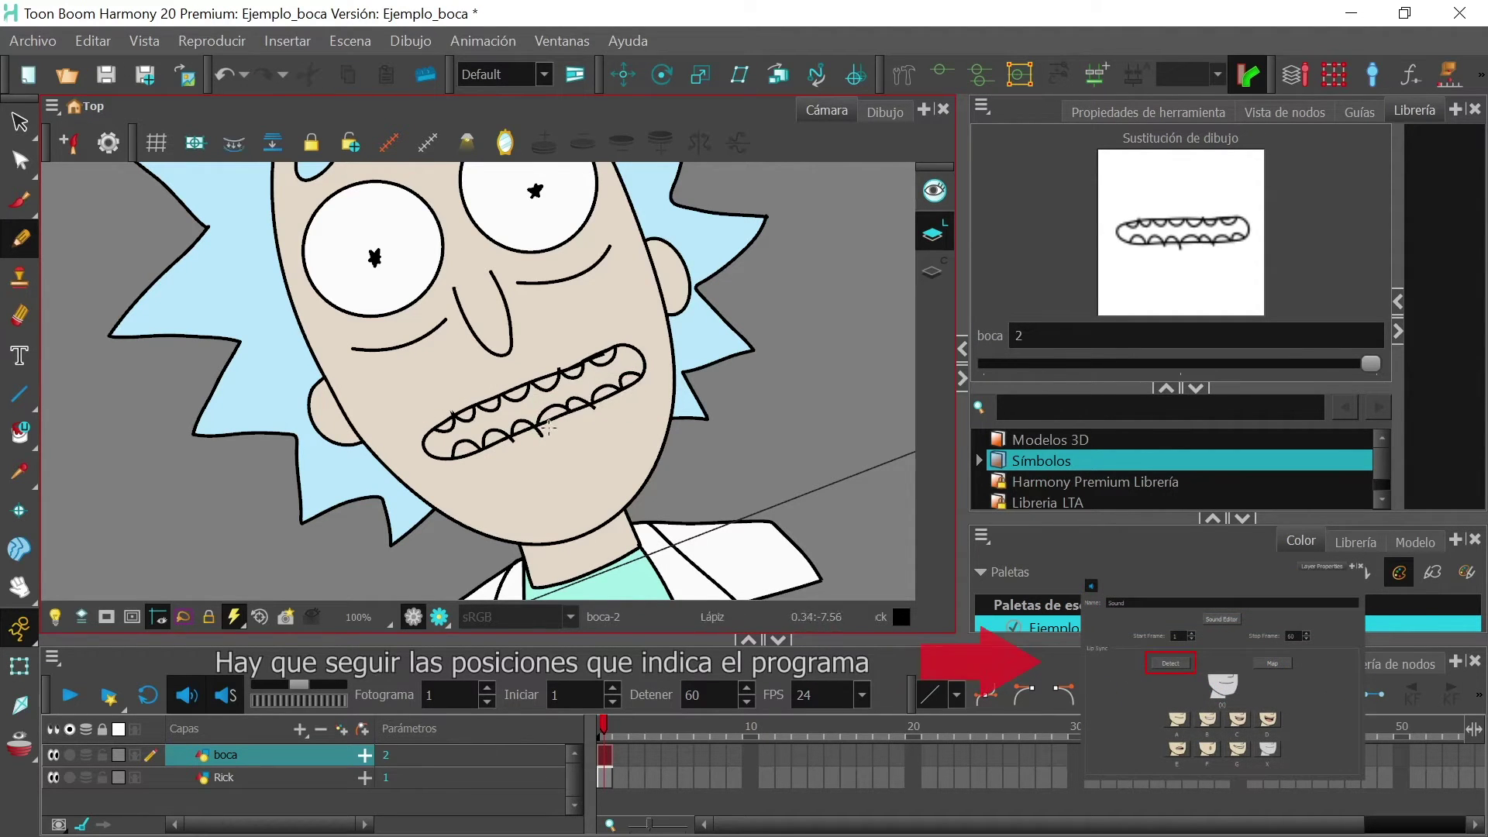
- Switch the boca layer's frame 1 between drawings 1 and 2 to compare the closed and toothed mouths
scroll(471, 441, down, 4)
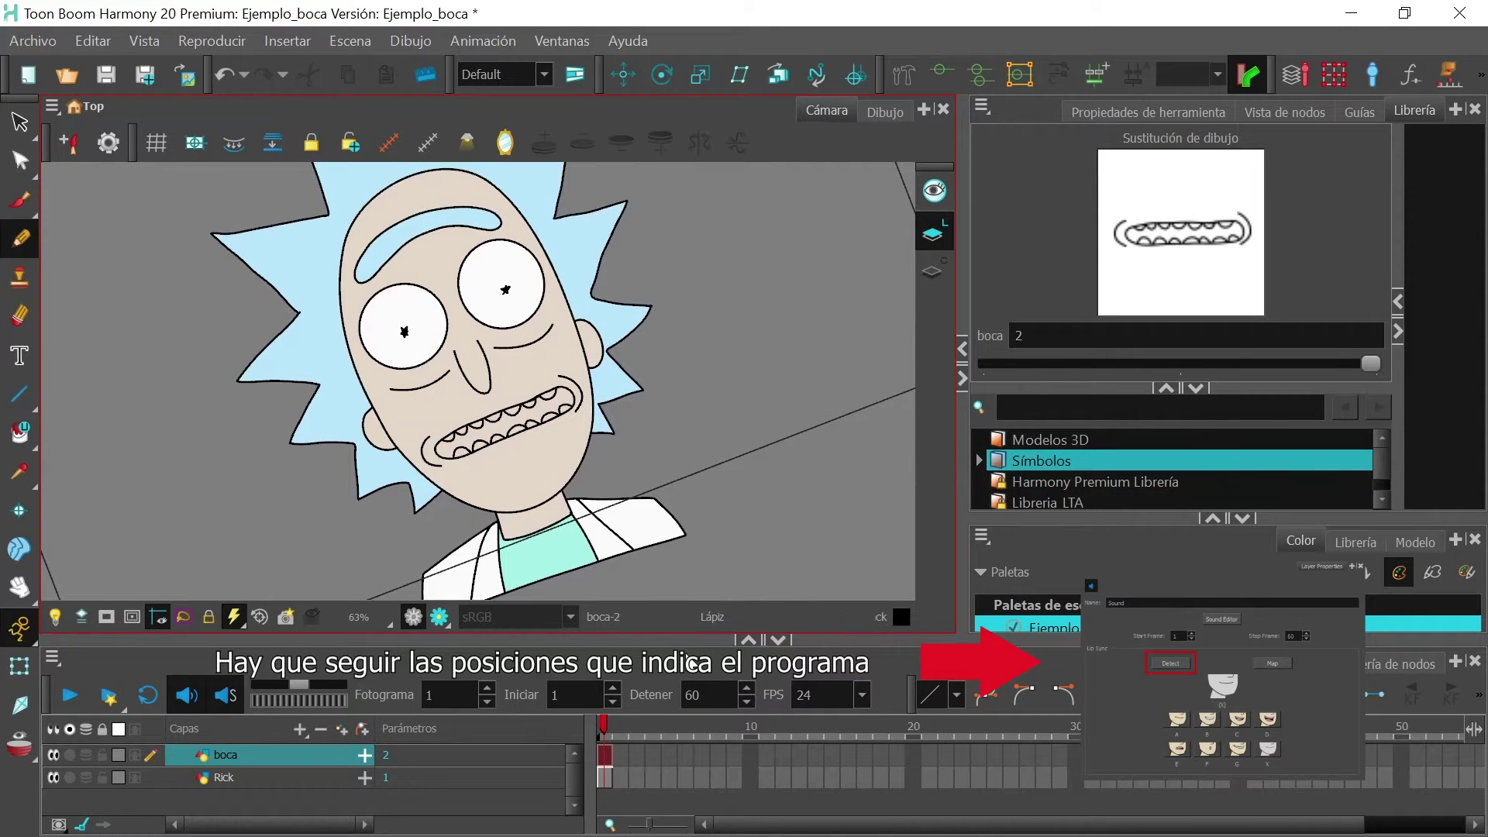
click(386, 758)
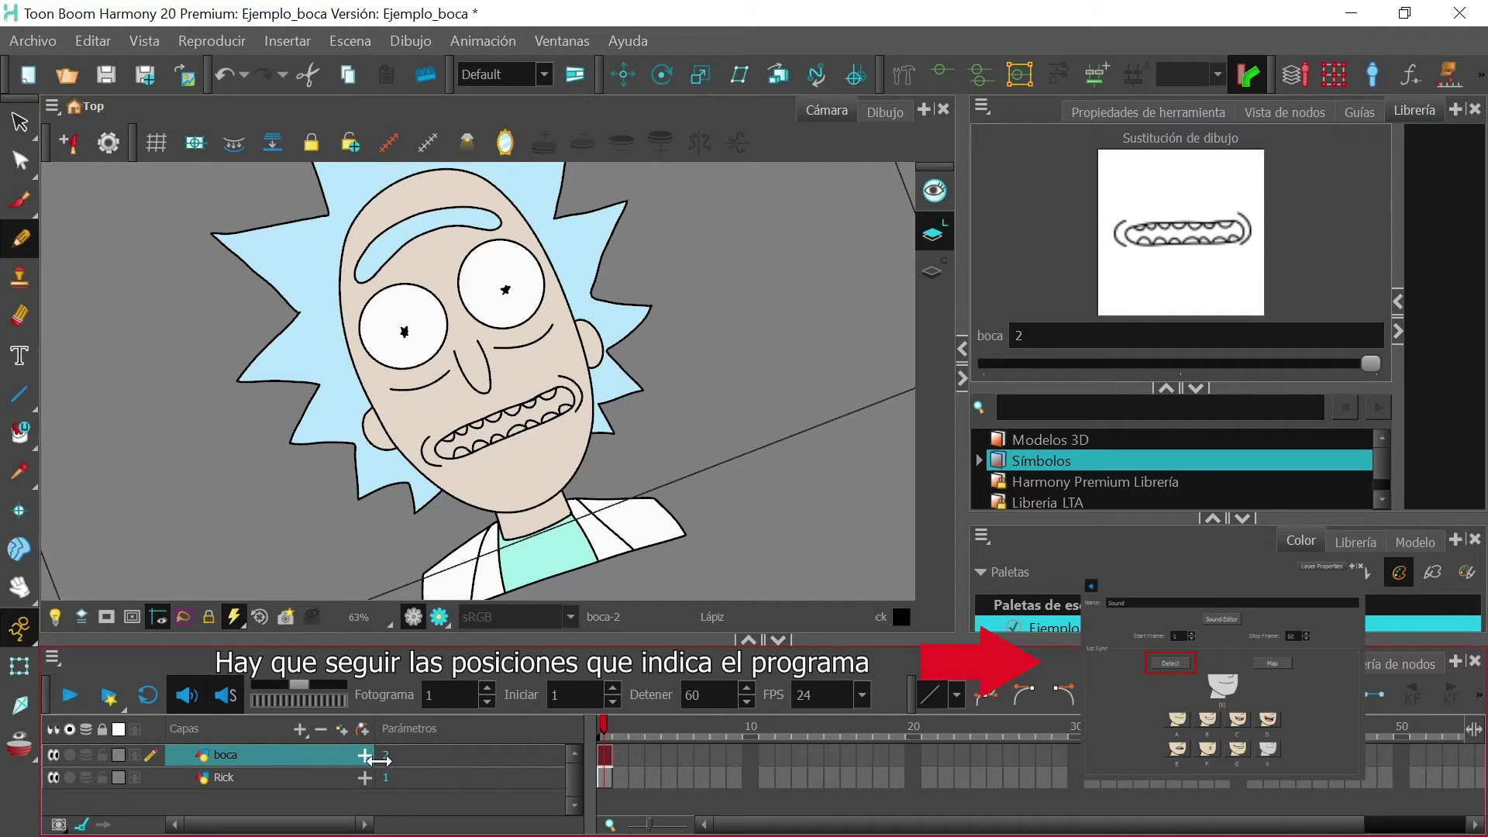
key(Delete)
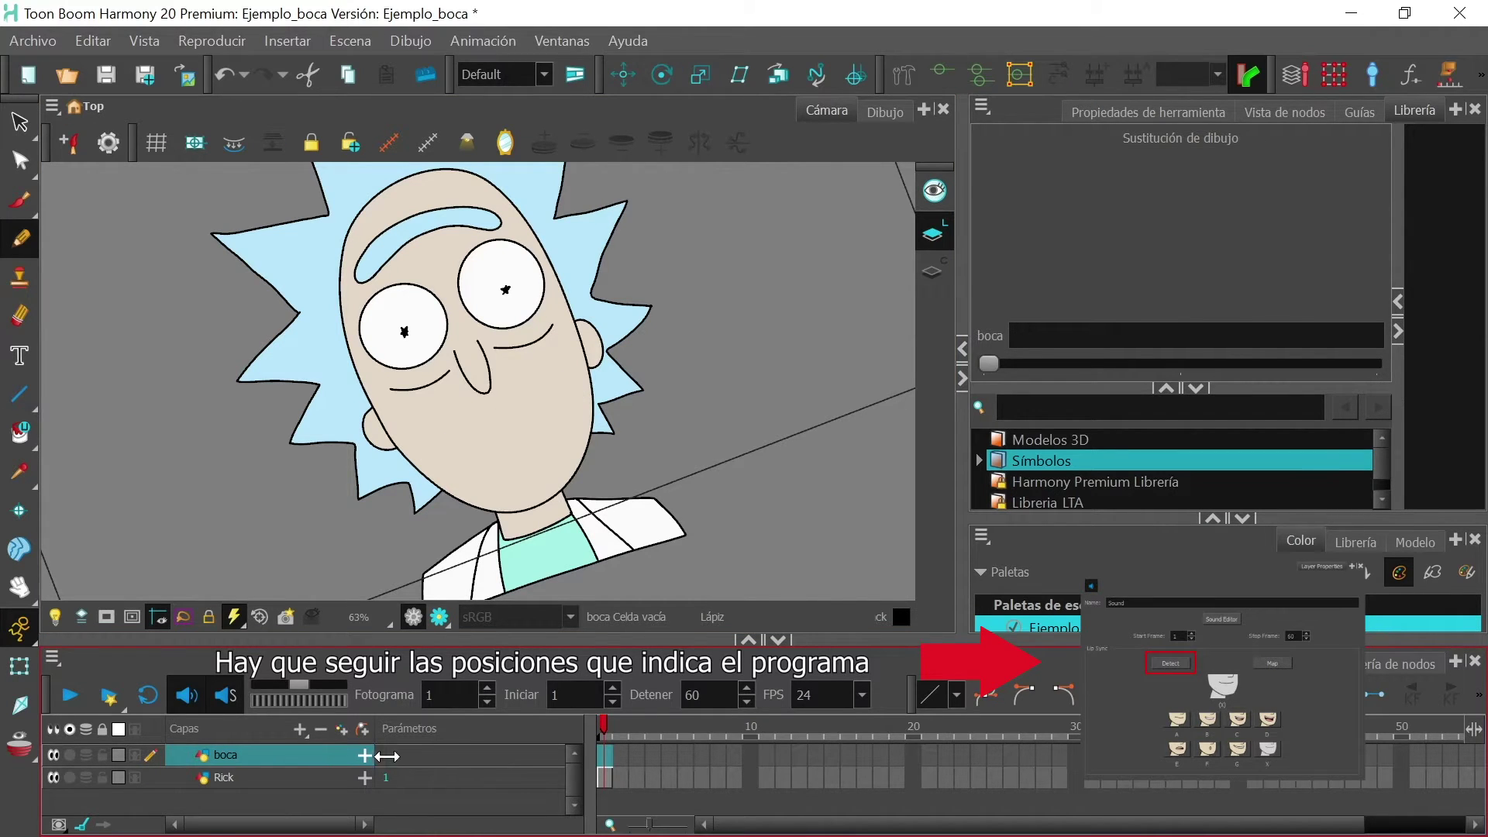
key(ctrl+z)
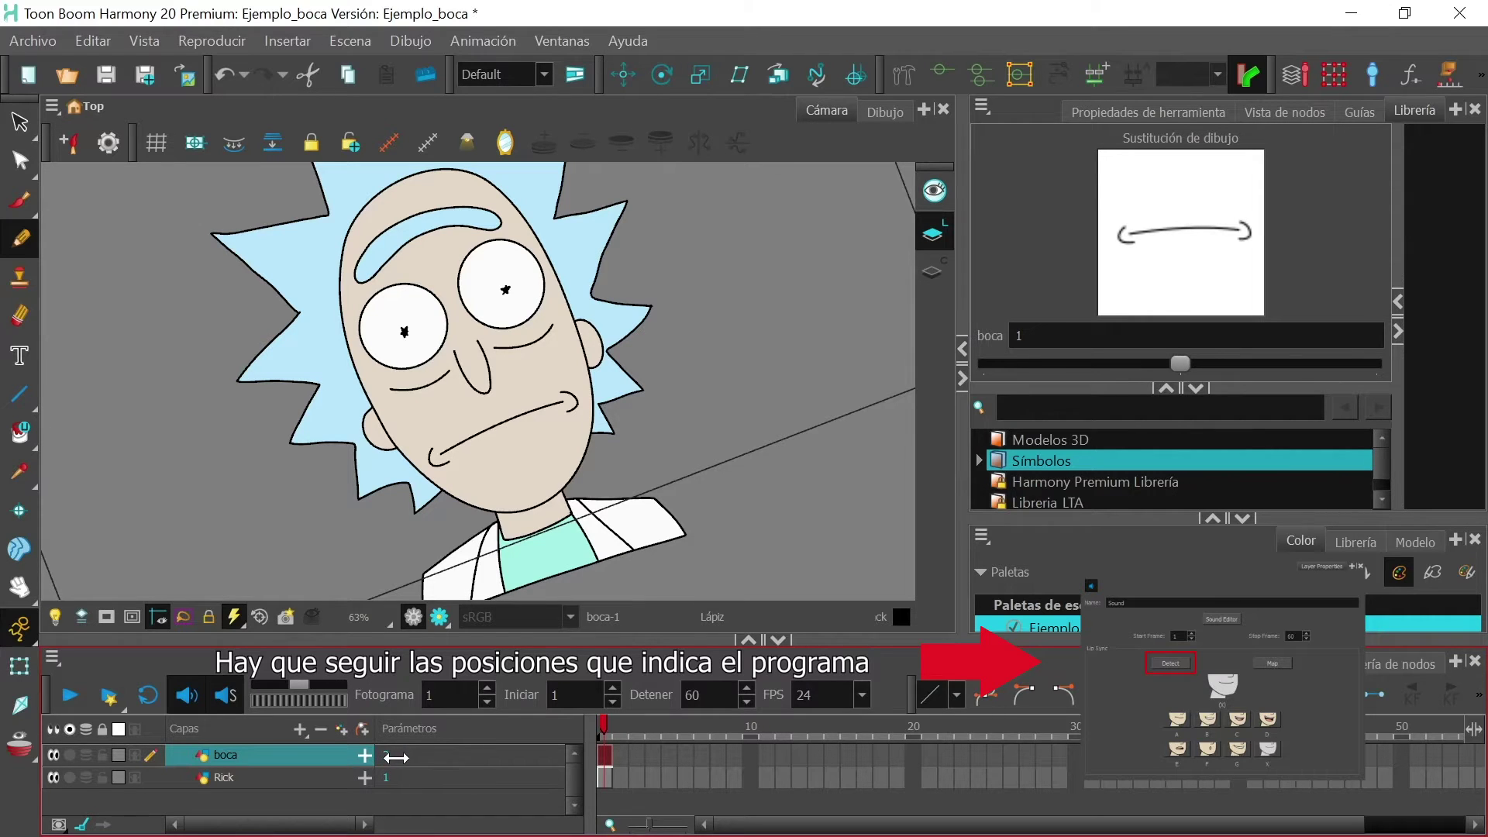
drag(395, 756, 402, 753)
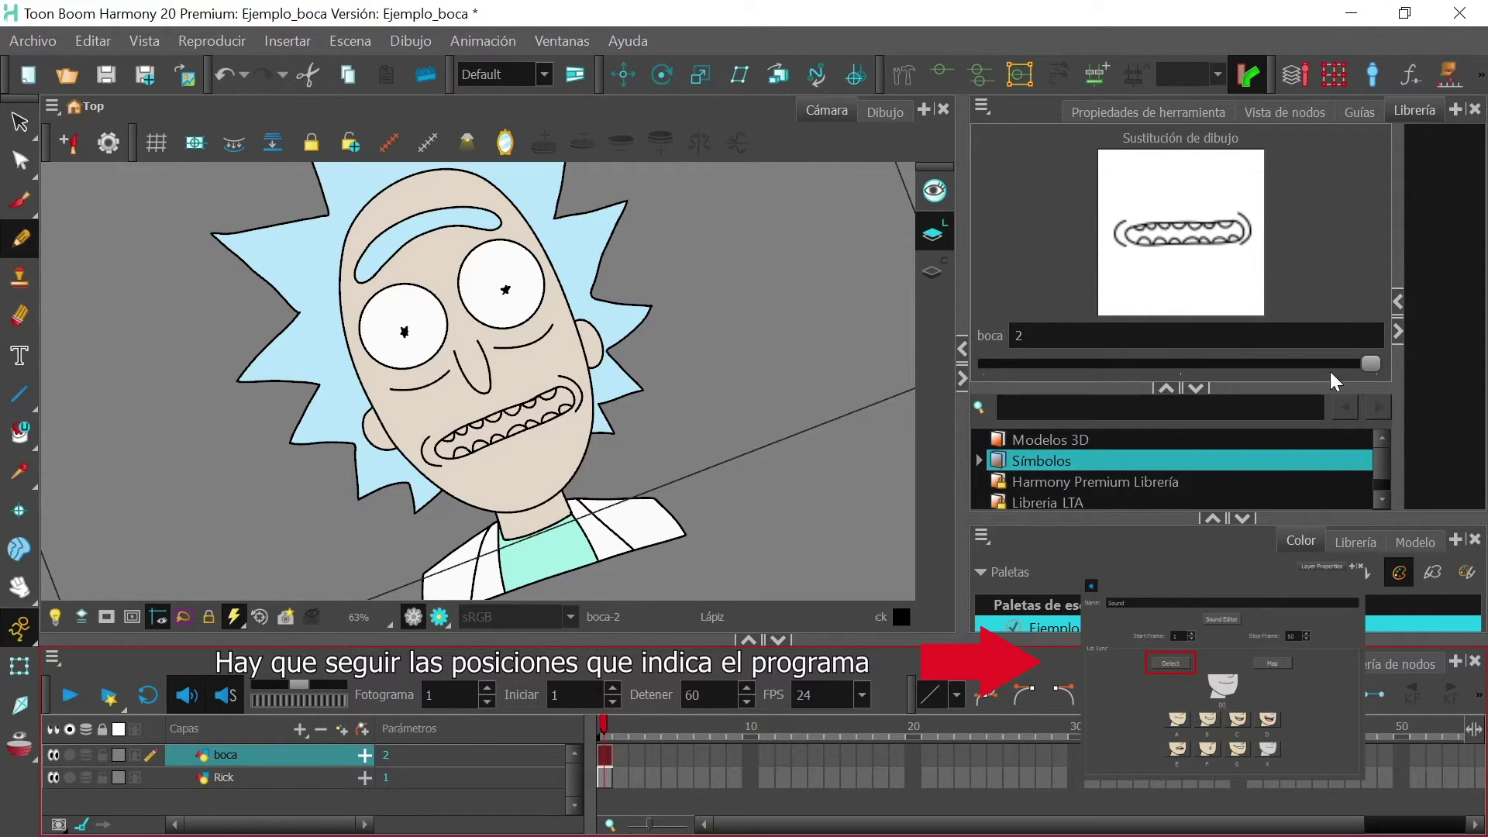
mouse_move(1372, 362)
mouse_down()
mouse_move(1180, 365)
mouse_move(1389, 378)
mouse_up()
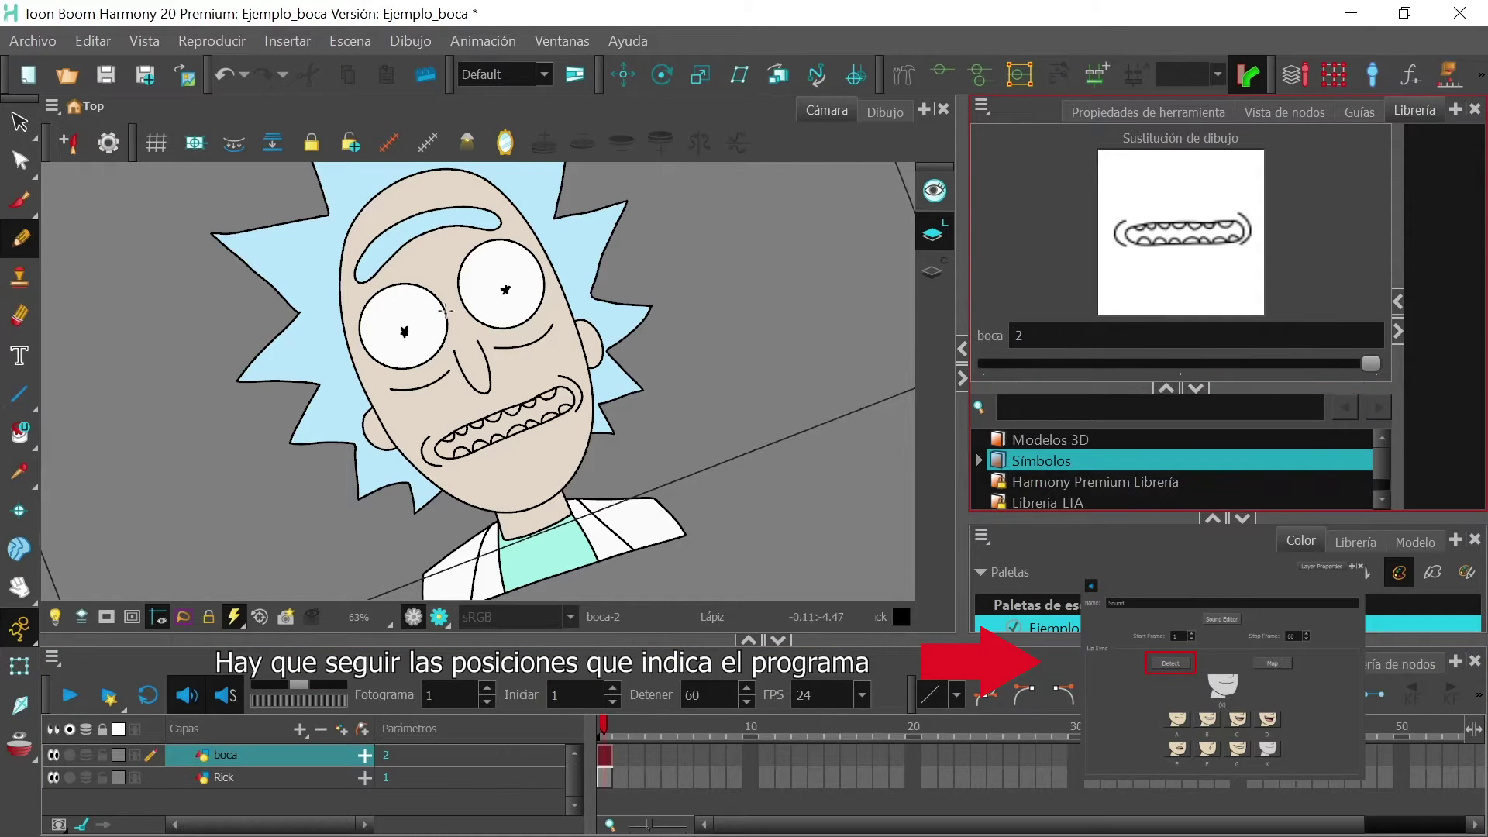
- Create a new empty boca drawing and draw a wide, bean-shaped open mouth outline below the nose with the Pencil tool
click(410, 43)
mouse_move(453, 124)
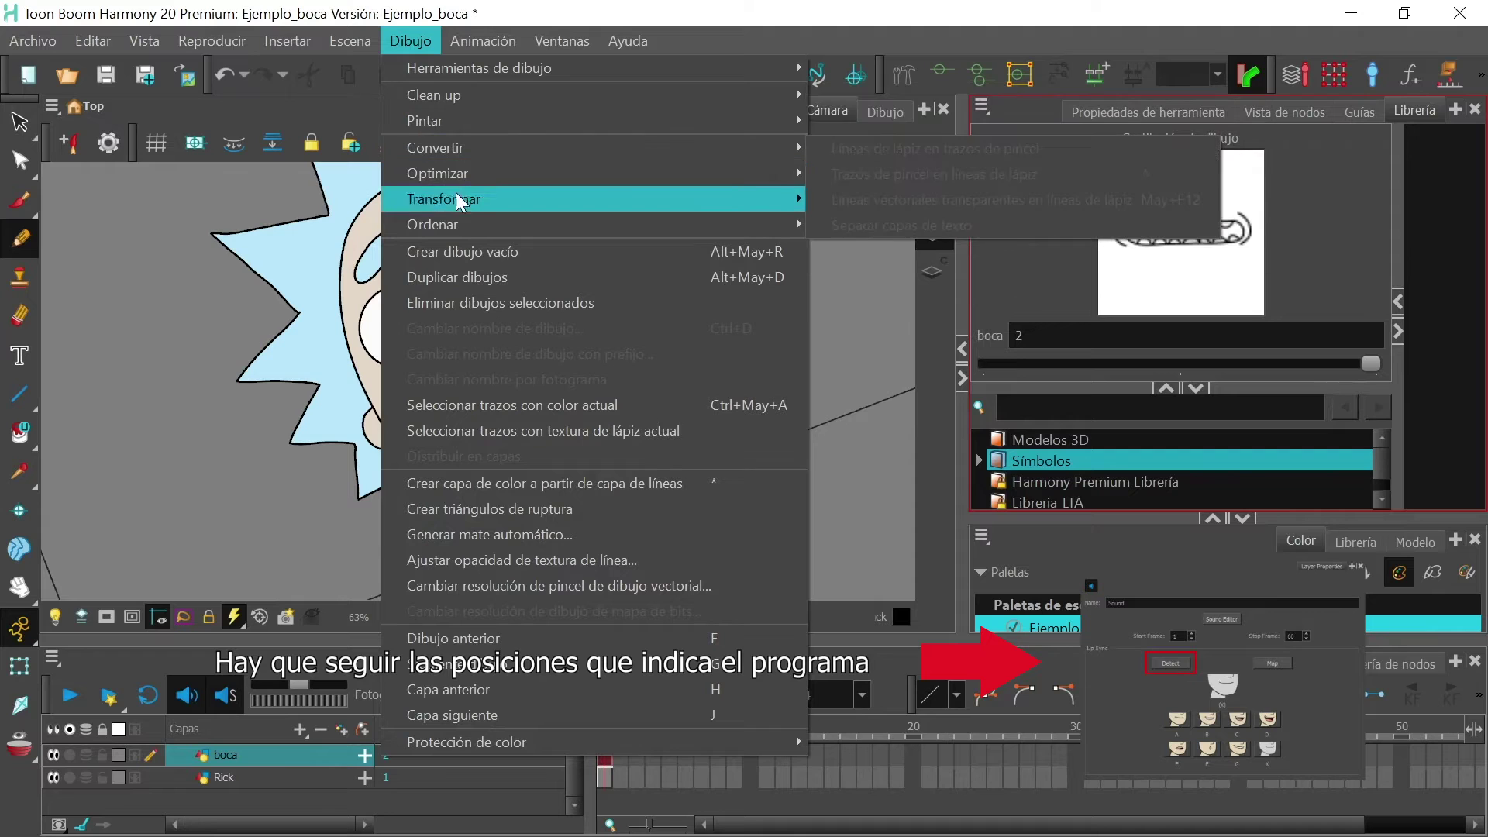
click(555, 253)
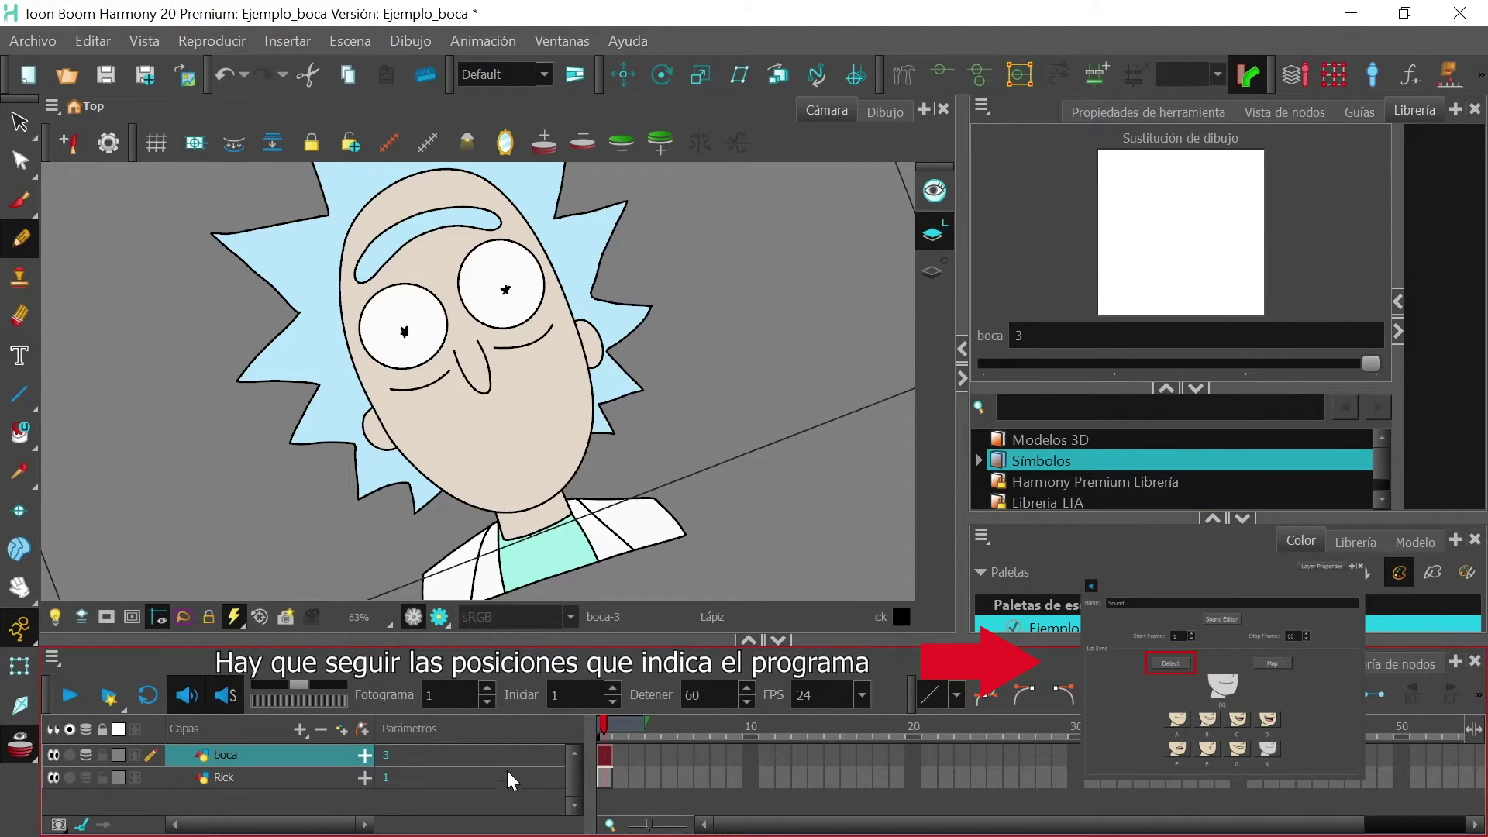
scroll(487, 434, up, 3)
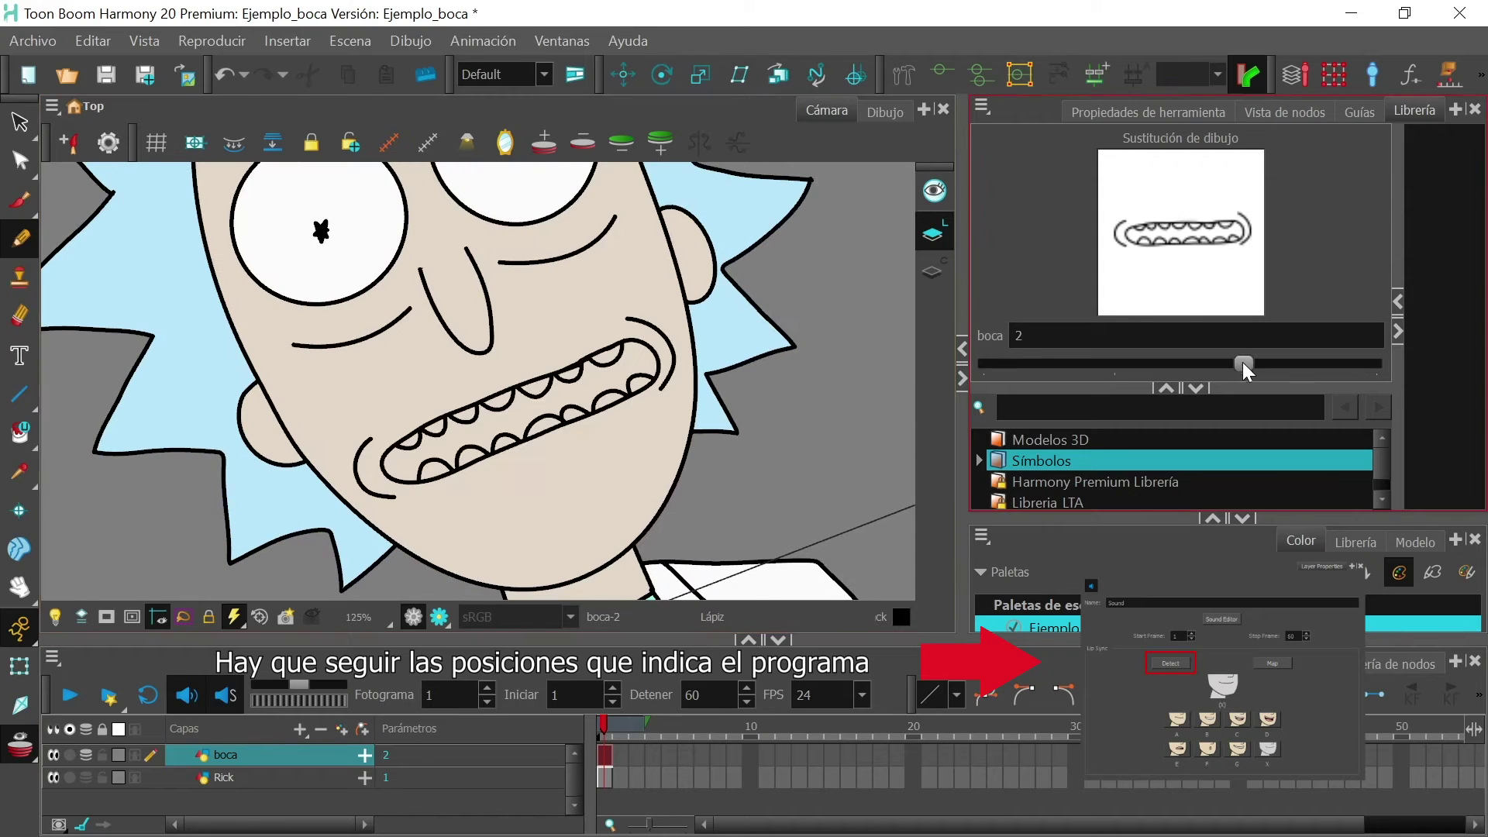
drag(464, 474, 597, 351)
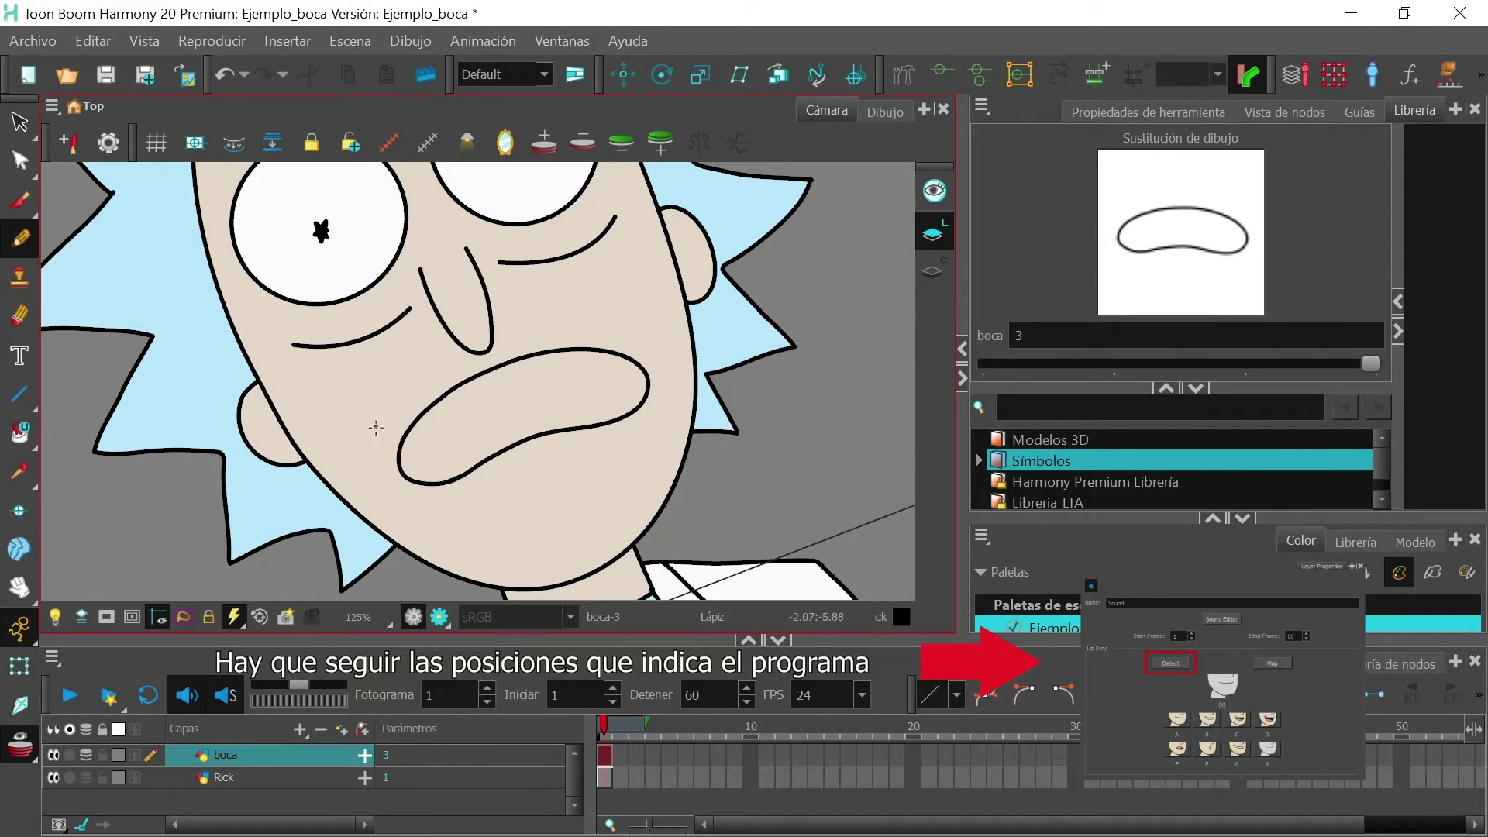
- Add curved creases beside both mouth corners, lower and upper rows of teeth, and a tongue inside the bean-shaped outline
drag(376, 428, 429, 500)
mouse_move(636, 327)
mouse_down()
mouse_move(671, 406)
mouse_move(657, 424)
mouse_up()
drag(438, 482, 550, 428)
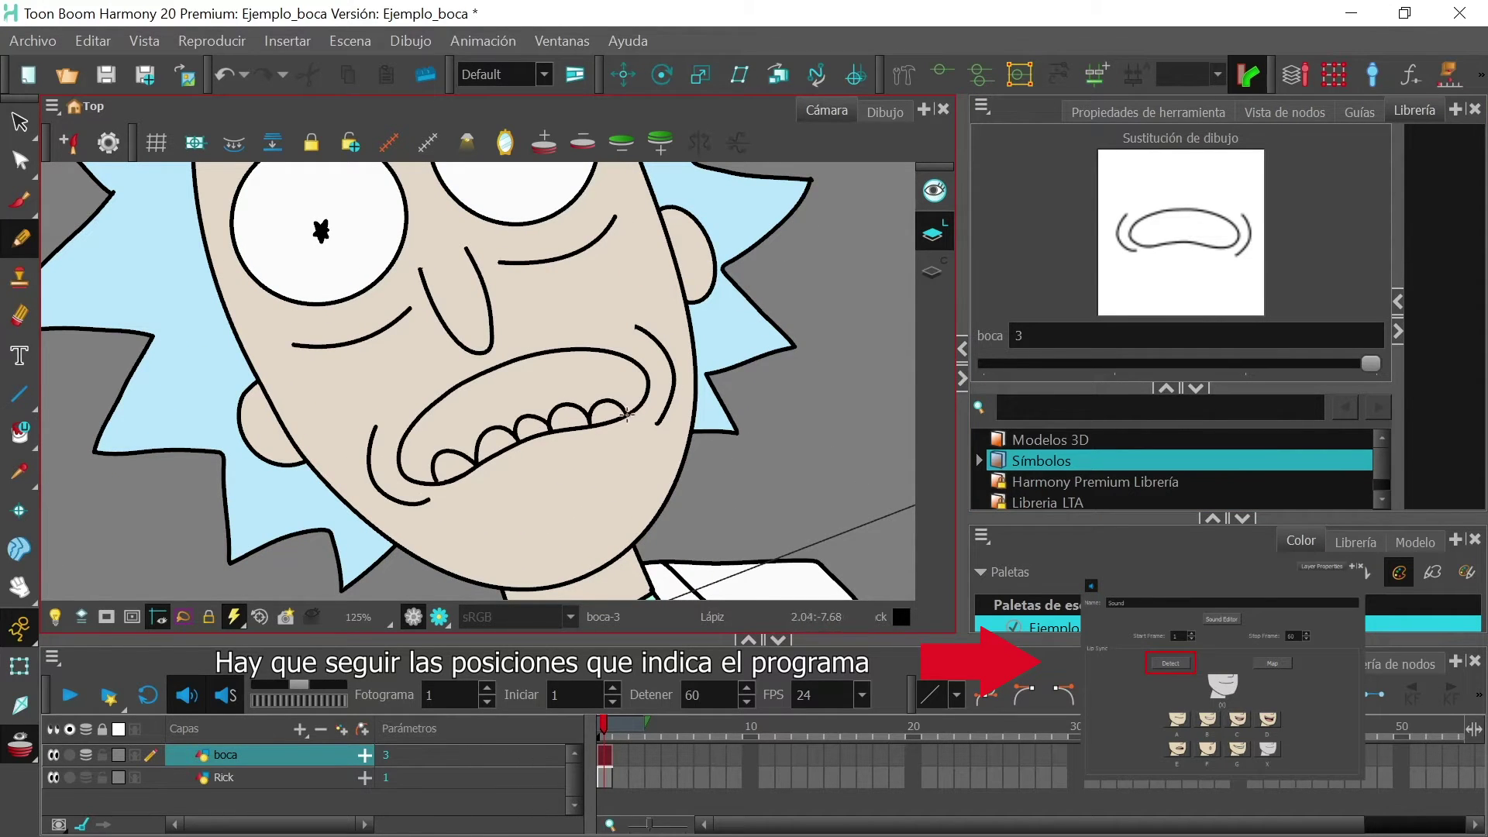
mouse_move(416, 440)
mouse_down()
mouse_move(544, 365)
mouse_move(624, 366)
mouse_up()
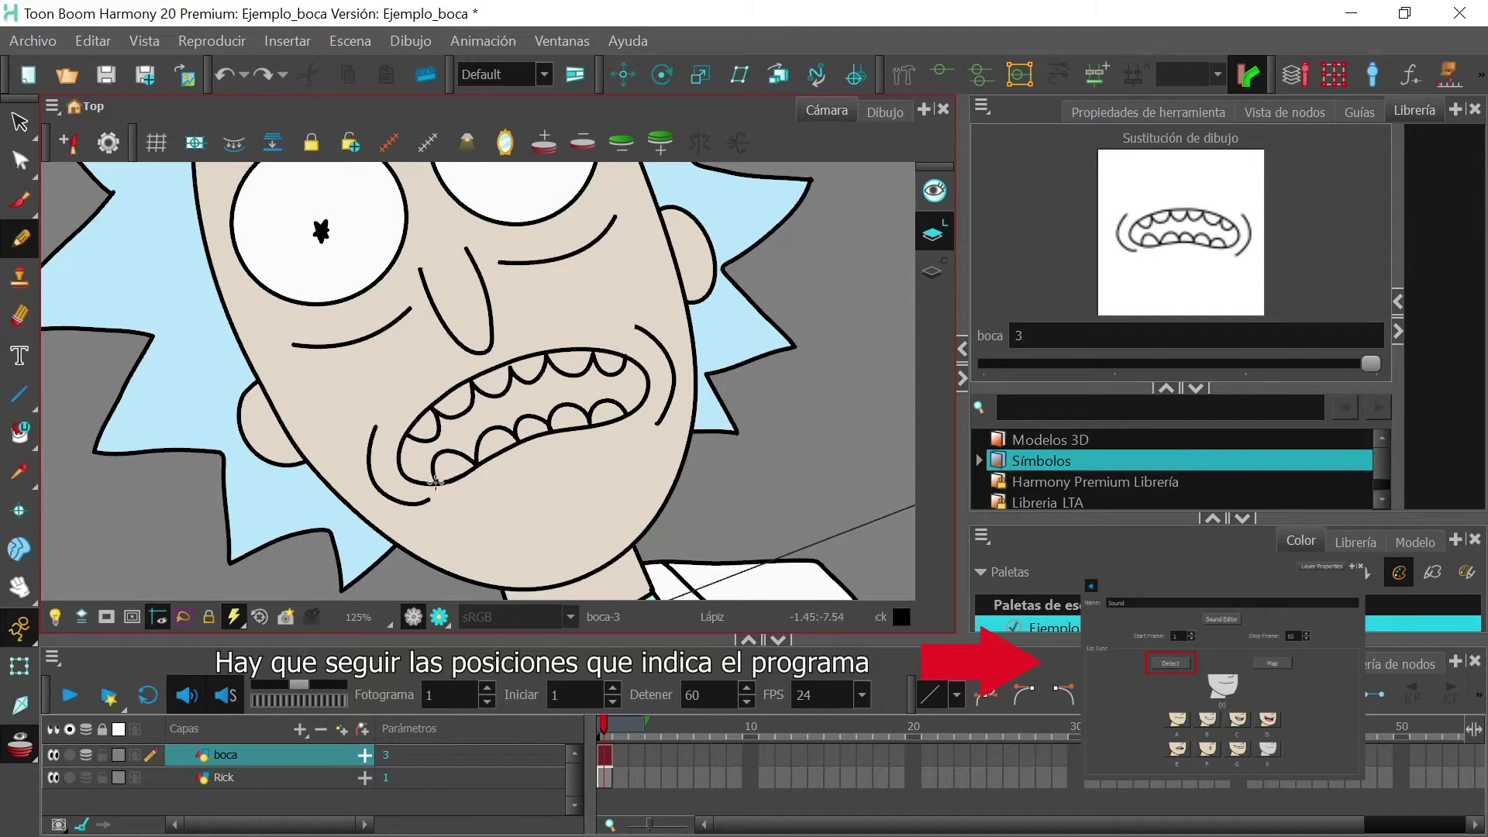
mouse_move(450, 451)
mouse_down()
mouse_move(520, 405)
mouse_move(509, 433)
mouse_up()
mouse_move(1364, 363)
mouse_down()
mouse_move(1262, 366)
mouse_move(1297, 359)
mouse_up()
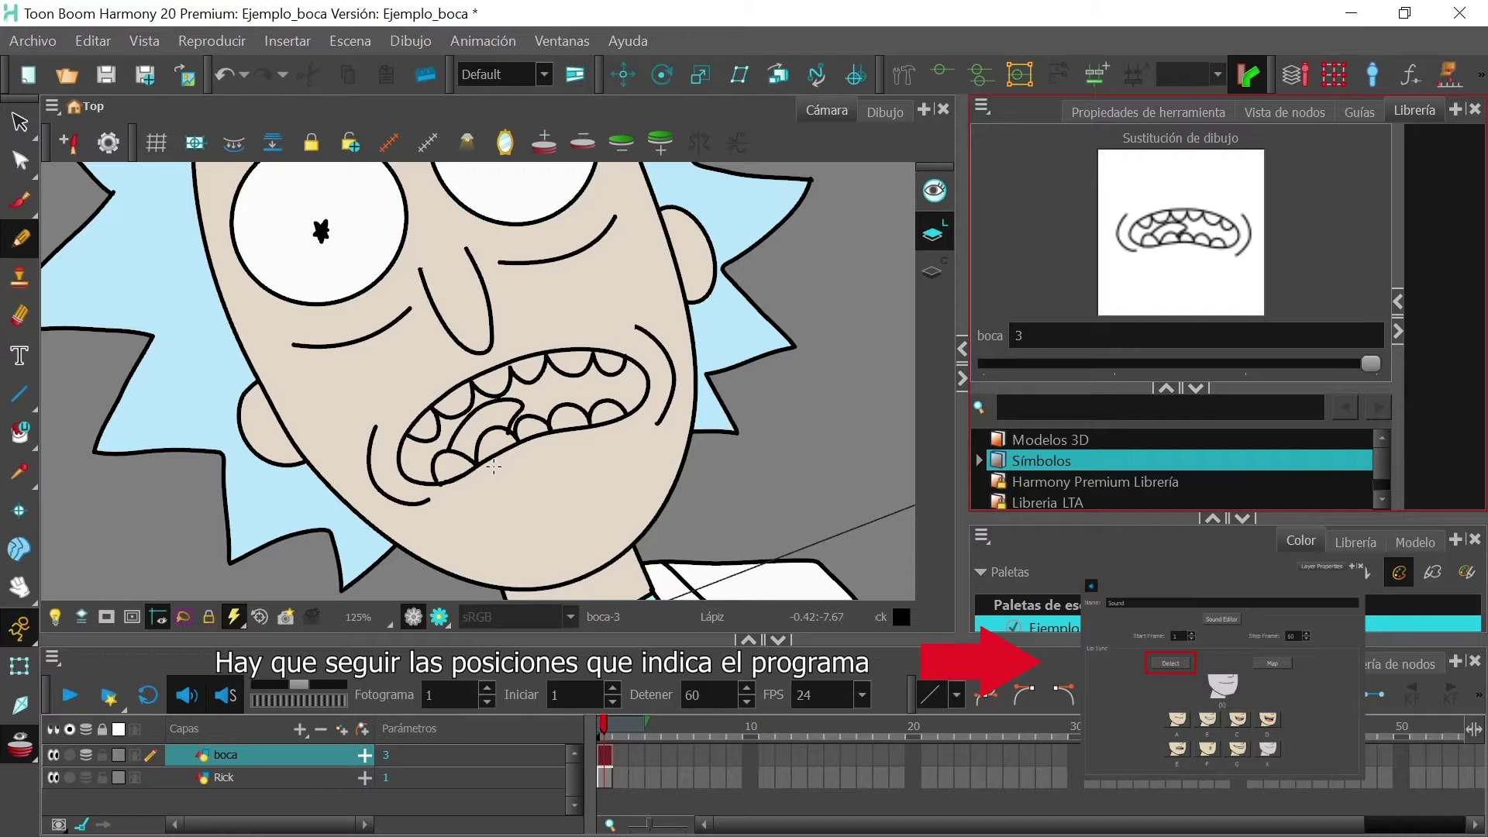
- Create another empty drawing in the boca layer and compare it with the previous mouth drawings through drawing substitution
click(417, 41)
click(465, 249)
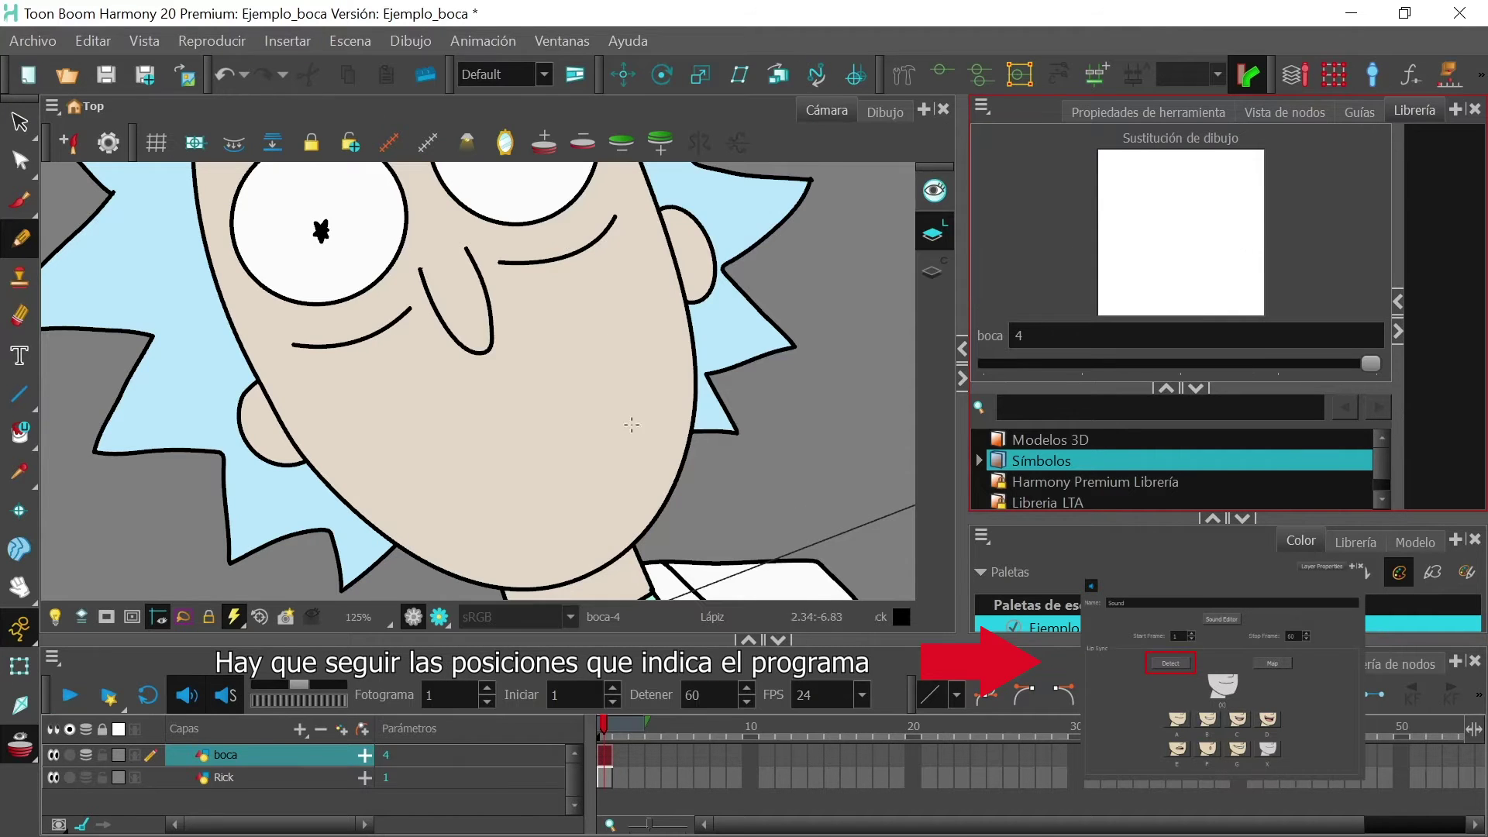
drag(1369, 363, 1275, 364)
drag(1275, 363, 1371, 364)
mouse_move(501, 371)
mouse_down()
mouse_move(453, 496)
mouse_move(639, 404)
mouse_move(534, 358)
mouse_up()
key(ctrl+z)
key(ctrl+z)
key(ctrl+z)
mouse_move(494, 373)
mouse_down()
mouse_move(531, 360)
mouse_move(496, 373)
mouse_move(580, 431)
mouse_move(500, 398)
mouse_up()
key(ctrl+z)
key(ctrl+z)
key(ctrl+z)
- Draw a larger curved open mouth outline with a row of upper teeth and a tongue inside it
mouse_move(612, 342)
mouse_down()
mouse_move(481, 377)
mouse_move(490, 468)
mouse_move(658, 390)
mouse_move(608, 343)
mouse_up()
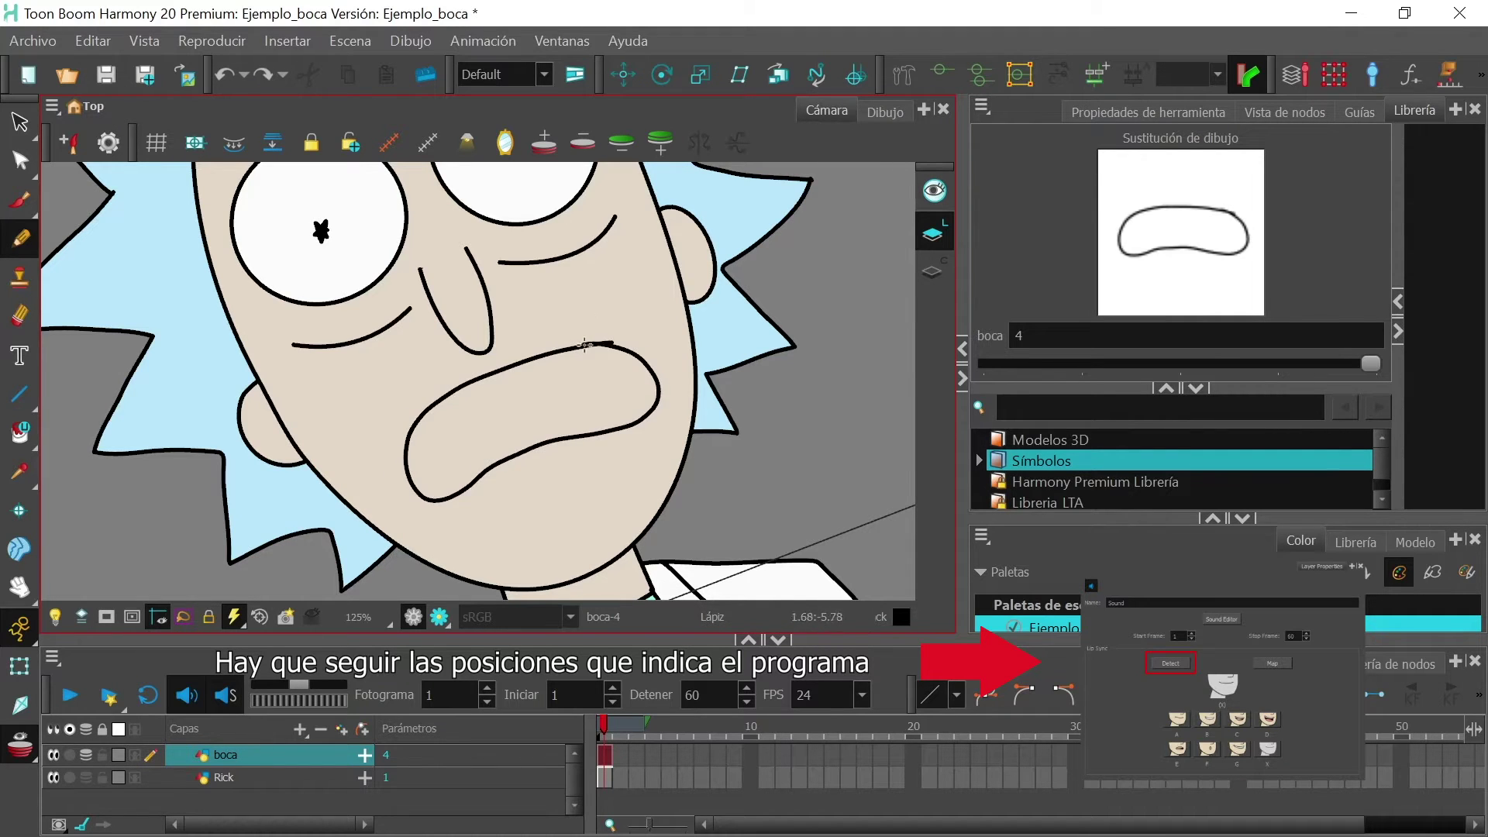
drag(455, 400, 610, 347)
mouse_move(481, 406)
mouse_down()
mouse_move(496, 434)
mouse_move(548, 440)
mouse_up()
mouse_move(552, 379)
mouse_down()
mouse_move(589, 402)
mouse_move(616, 474)
mouse_up()
key(alt+t)
mouse_move(559, 407)
mouse_down()
mouse_move(601, 471)
mouse_move(626, 458)
mouse_up()
key(alt+slash)
- Draw a long curved crease around each corner of the large open mouth
drag(380, 434, 448, 520)
mouse_move(641, 328)
mouse_down()
mouse_move(674, 372)
mouse_move(669, 444)
mouse_up()
key(ctrl+z)
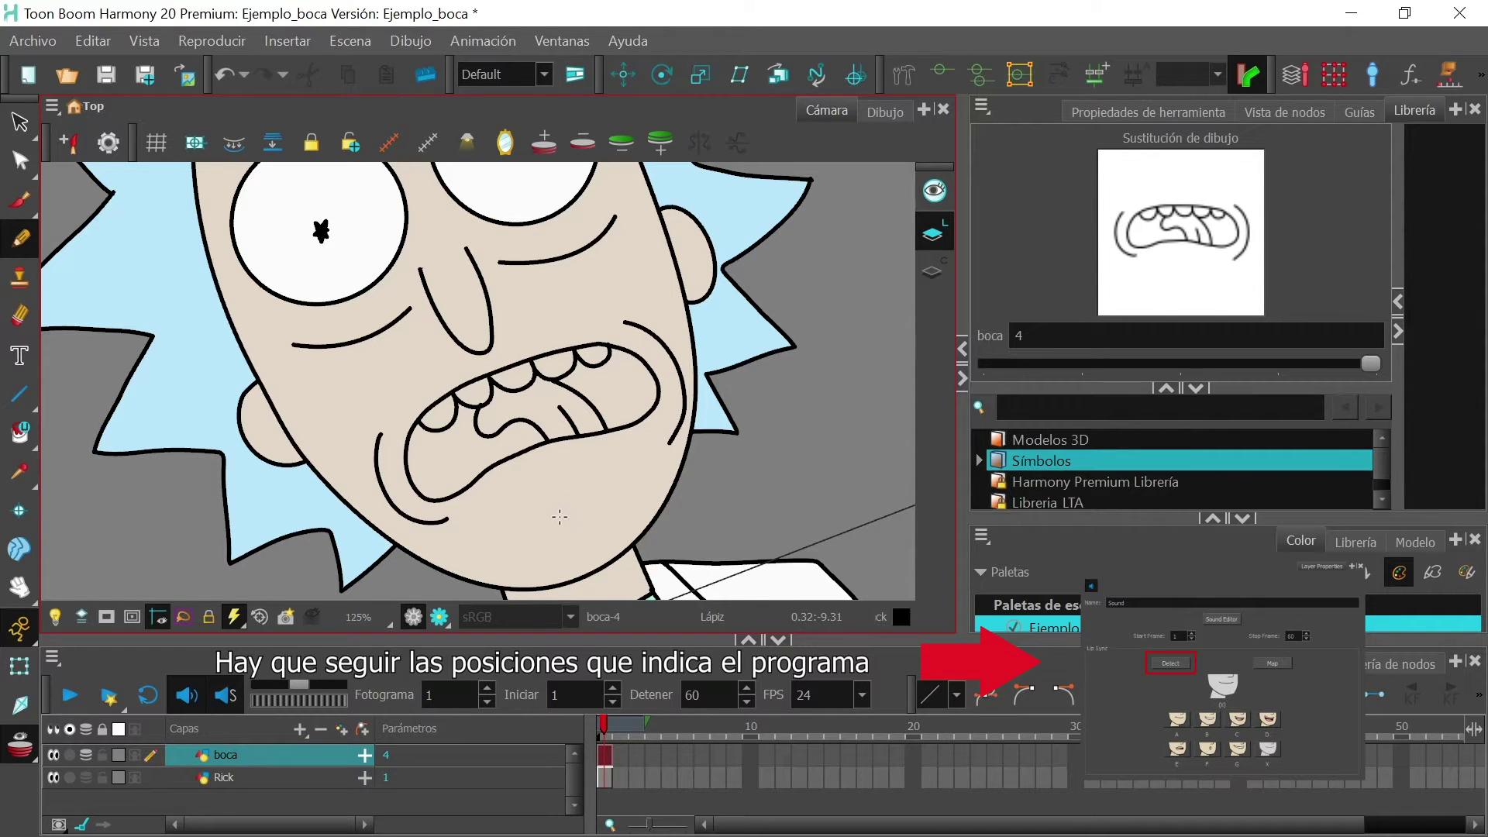
- Create a new empty boca drawing and draw a narrower open mouth with upper teeth and a tongue hanging over the lower lip
click(410, 40)
click(454, 250)
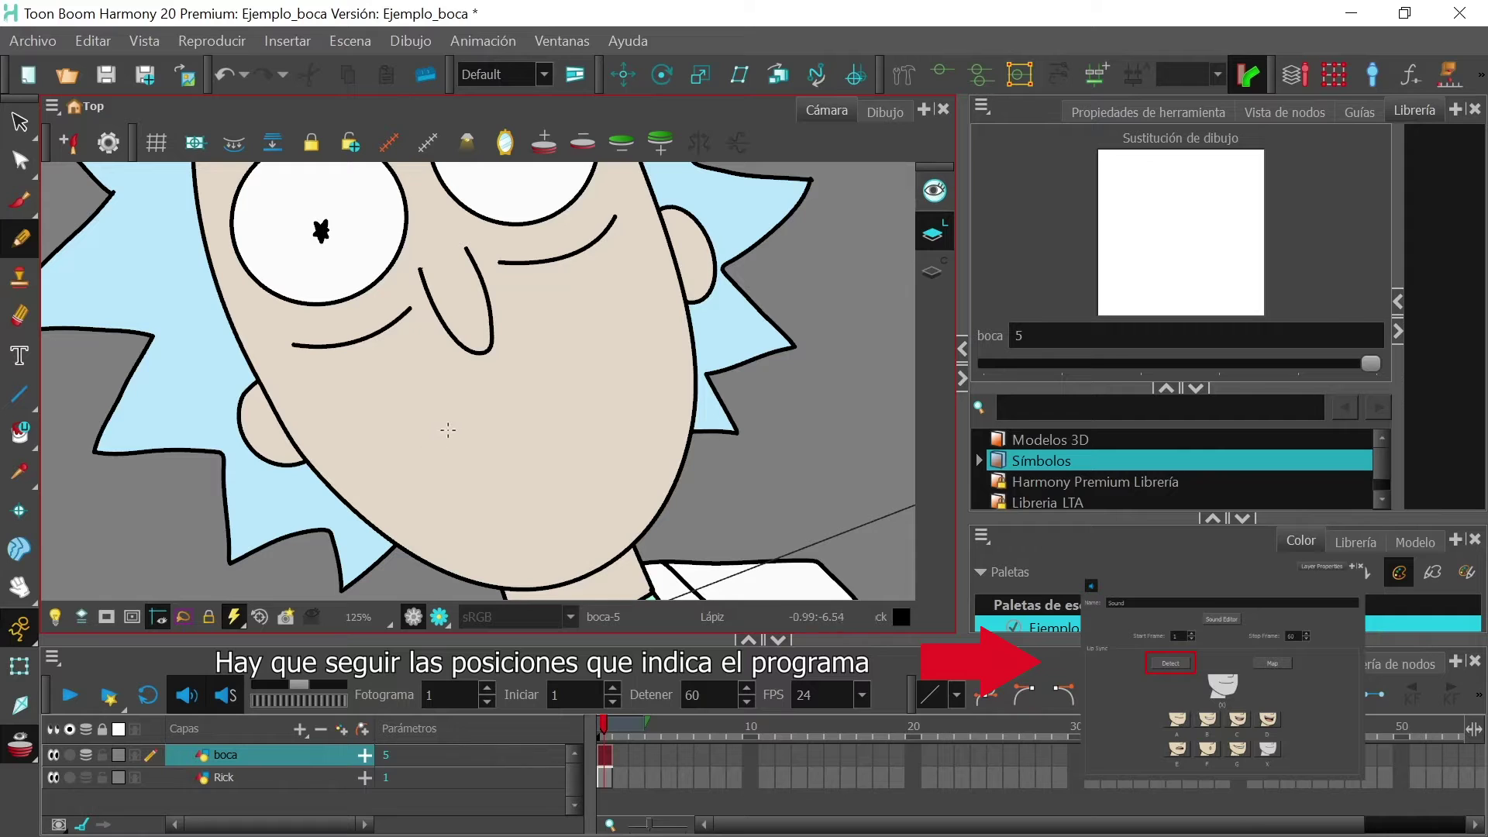
mouse_move(448, 429)
mouse_down()
mouse_move(617, 392)
mouse_move(454, 474)
mouse_move(468, 421)
mouse_move(575, 373)
mouse_move(570, 459)
mouse_move(540, 394)
mouse_up()
drag(517, 402, 561, 424)
drag(586, 429, 540, 443)
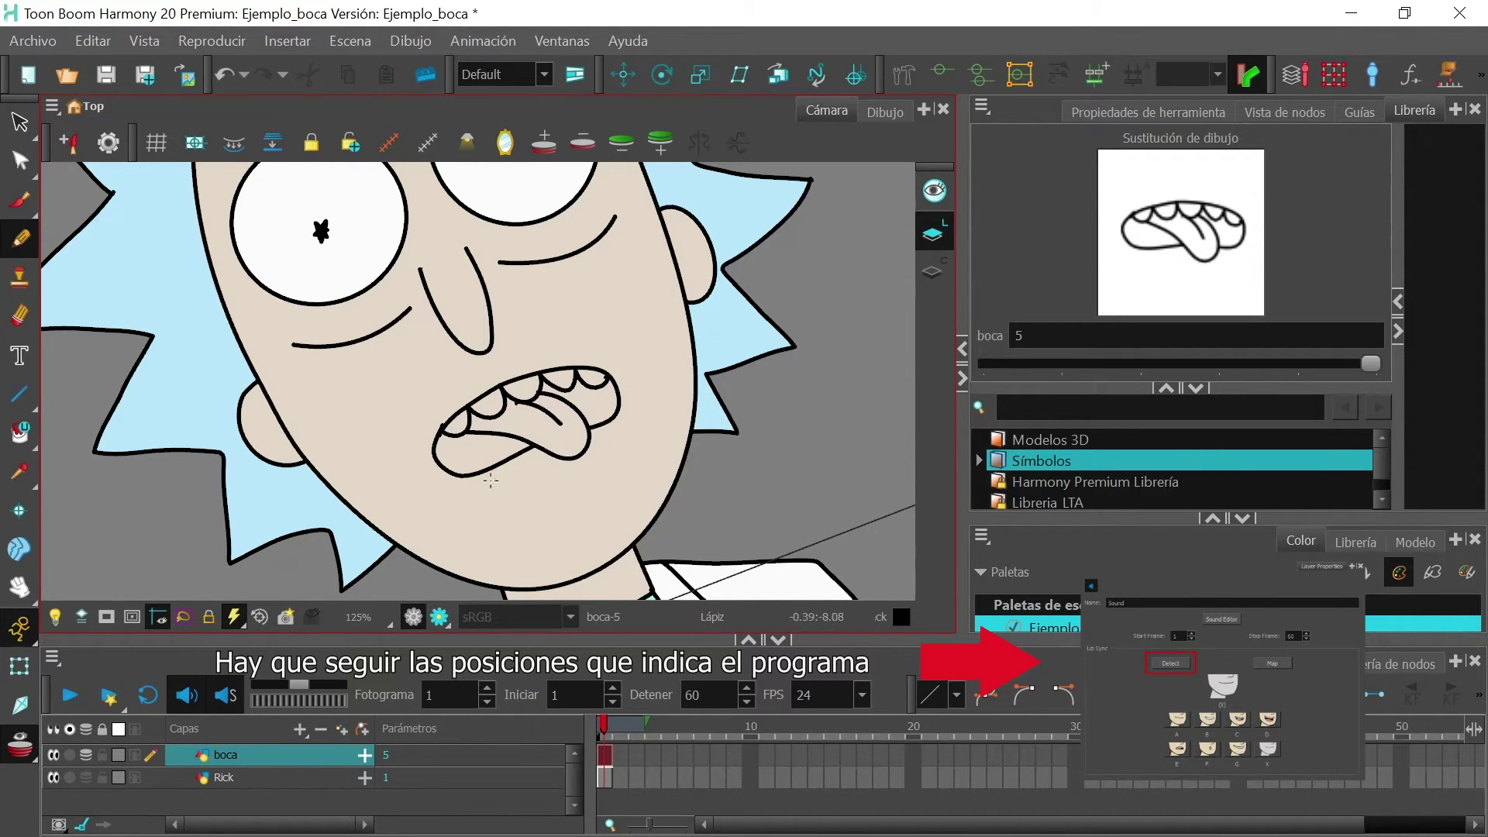
- Add lower teeth on both sides of the hanging tongue and a curved crease beside each mouth corner
drag(448, 469, 489, 463)
drag(491, 464, 523, 454)
drag(583, 419, 618, 401)
drag(405, 427, 458, 496)
drag(615, 351, 637, 435)
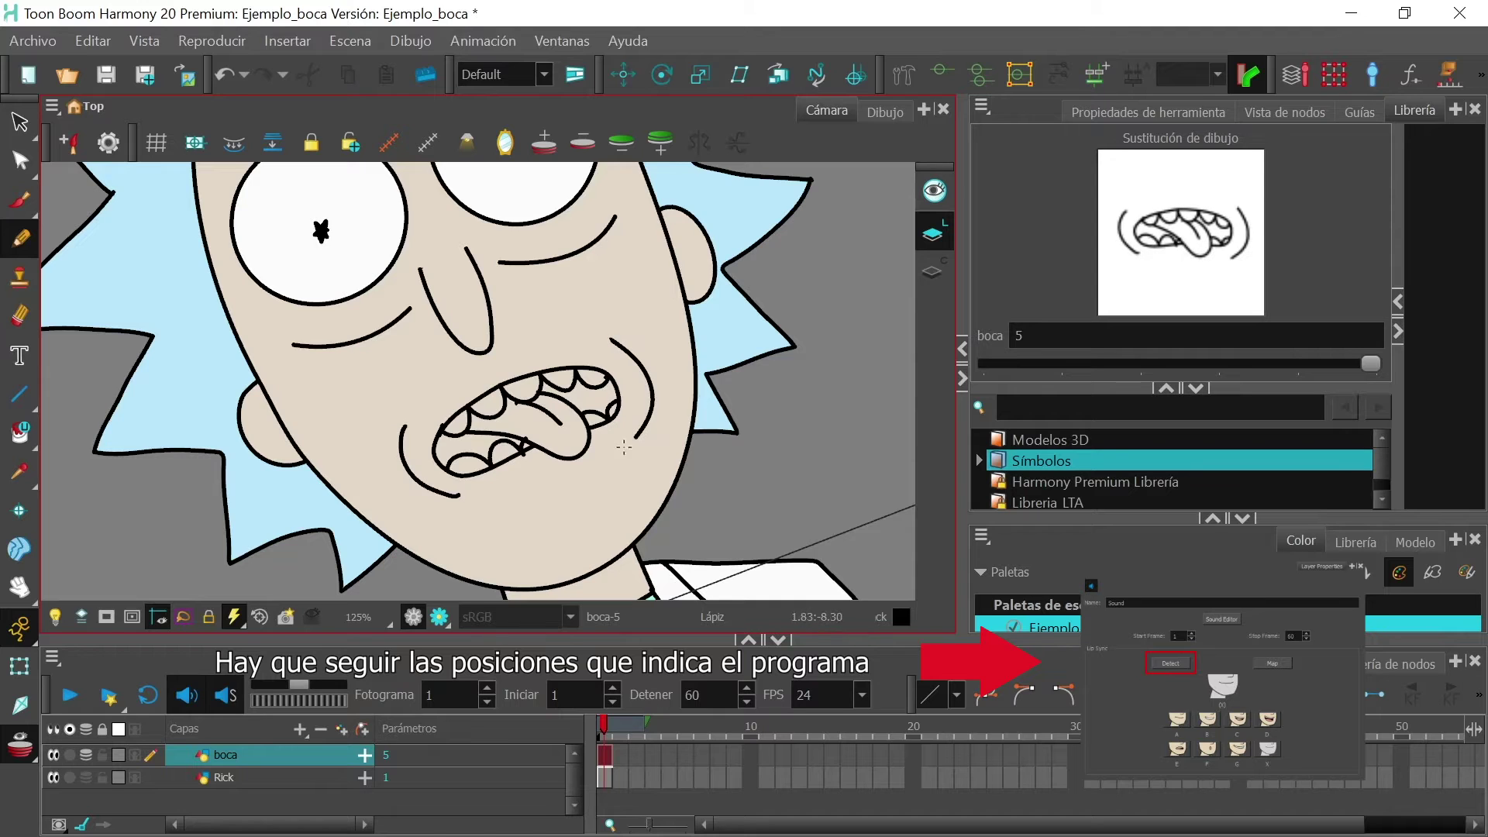
- Create a new empty boca drawing and draw a small upright oval mouth below the nose
click(410, 40)
click(449, 245)
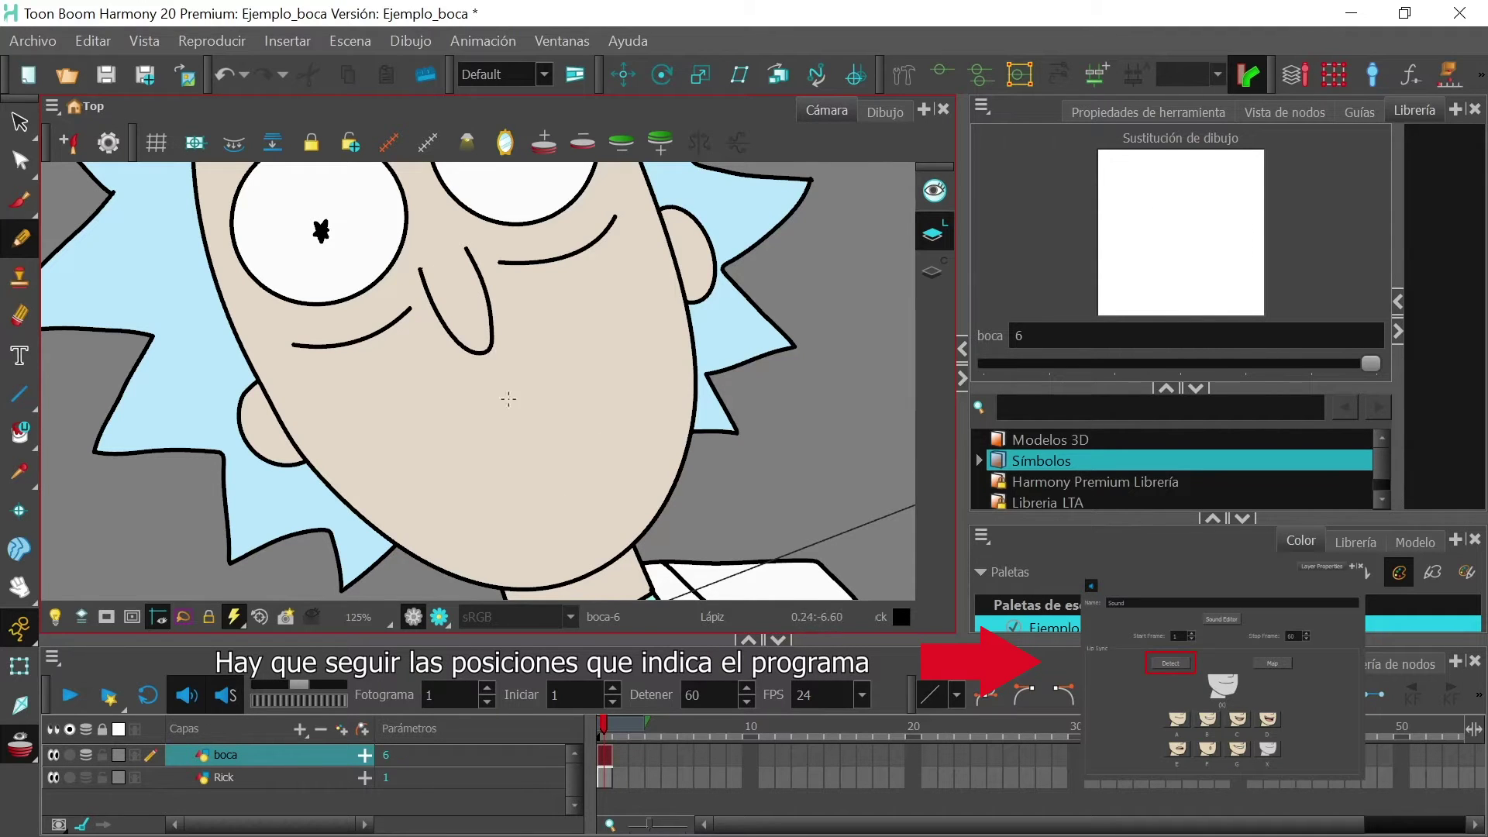
mouse_move(508, 399)
mouse_down()
mouse_move(554, 418)
mouse_move(504, 389)
mouse_up()
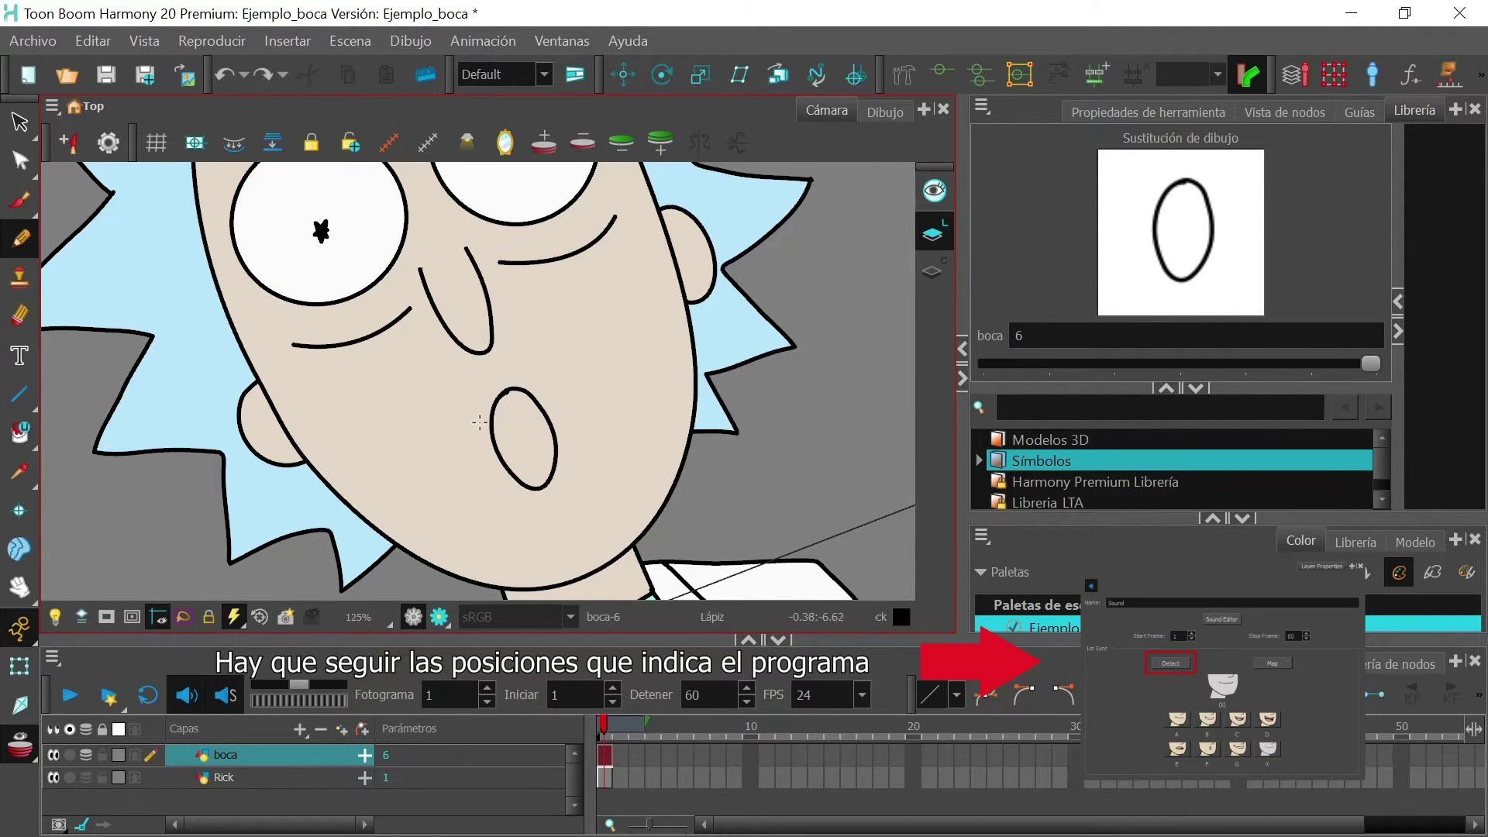
drag(560, 496, 561, 497)
- Create another empty drawing in the boca layer for the next mouth position
click(410, 40)
click(448, 246)
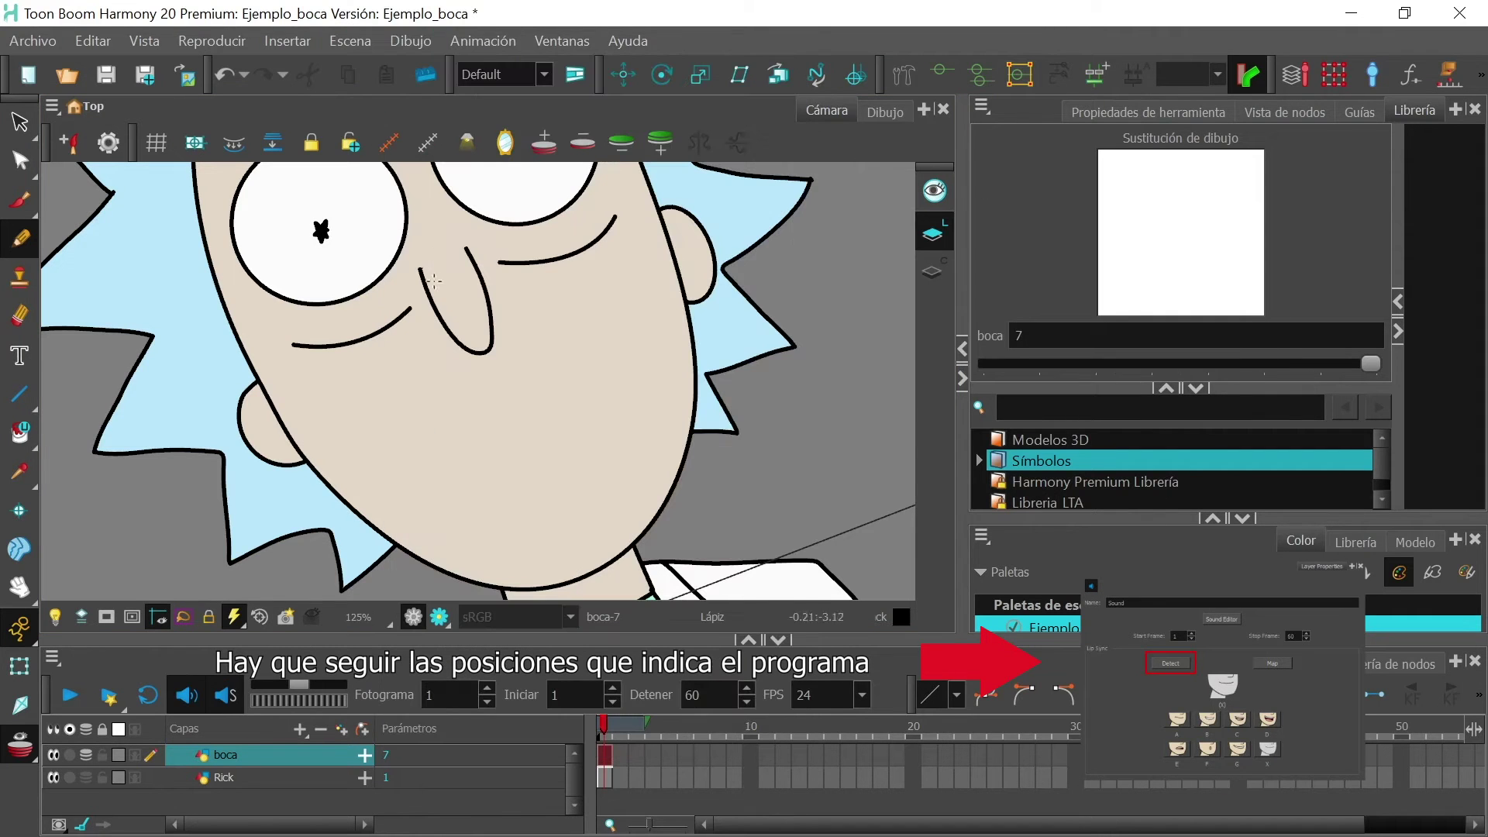
mouse_move(413, 449)
mouse_down()
mouse_move(575, 363)
mouse_move(576, 437)
mouse_move(449, 497)
mouse_move(429, 428)
mouse_move(468, 426)
mouse_move(496, 382)
mouse_move(464, 409)
mouse_up()
key(ctrl+z)
drag(464, 408, 496, 391)
drag(496, 390, 569, 368)
click(29, 160)
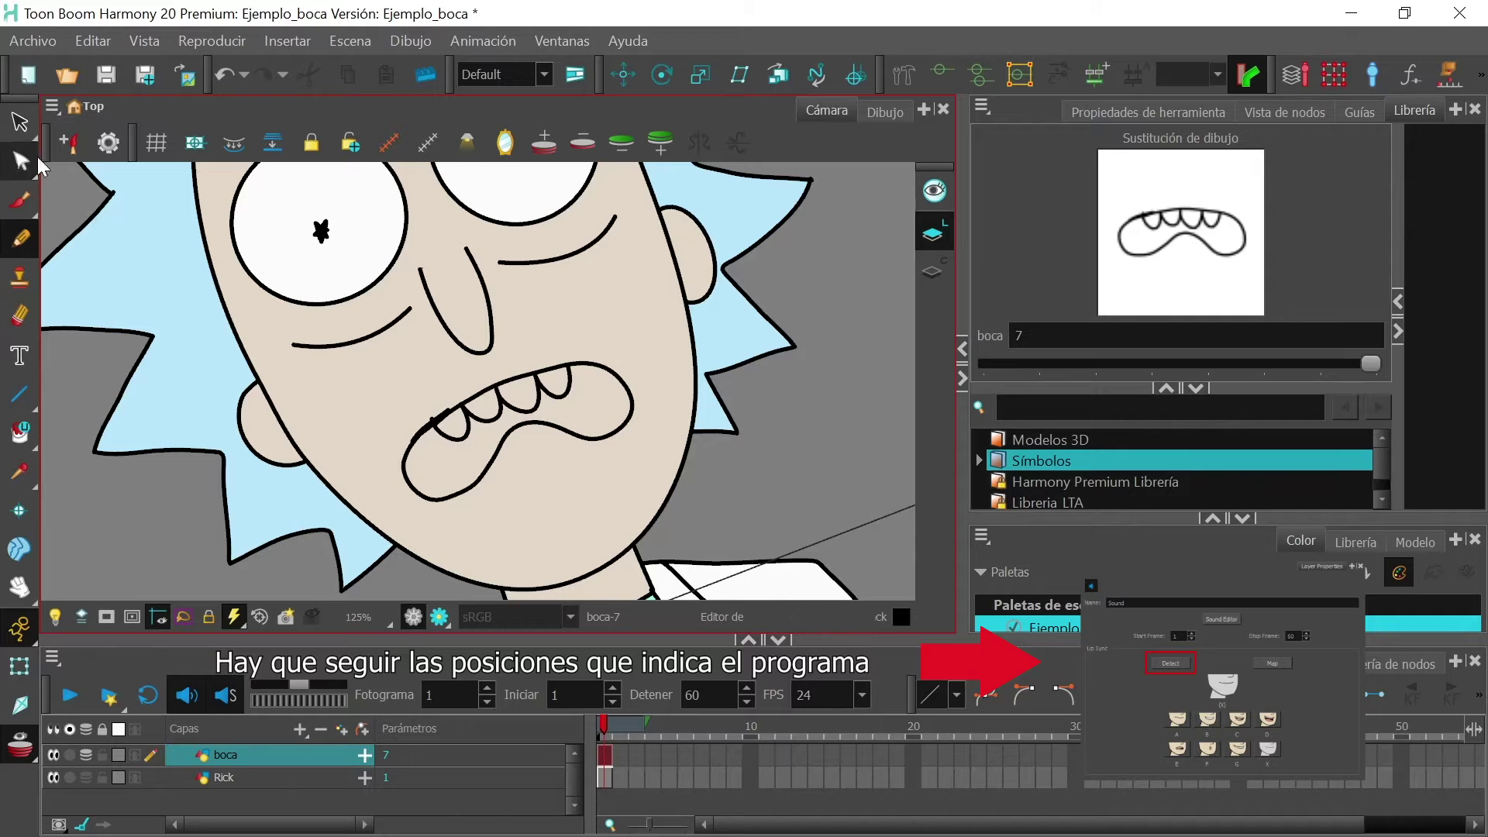
drag(521, 426, 496, 434)
key(ctrl+z)
key(ctrl+z)
key(ctrl+z)
key(ctrl+z)
key(ctrl+z)
key(ctrl+z)
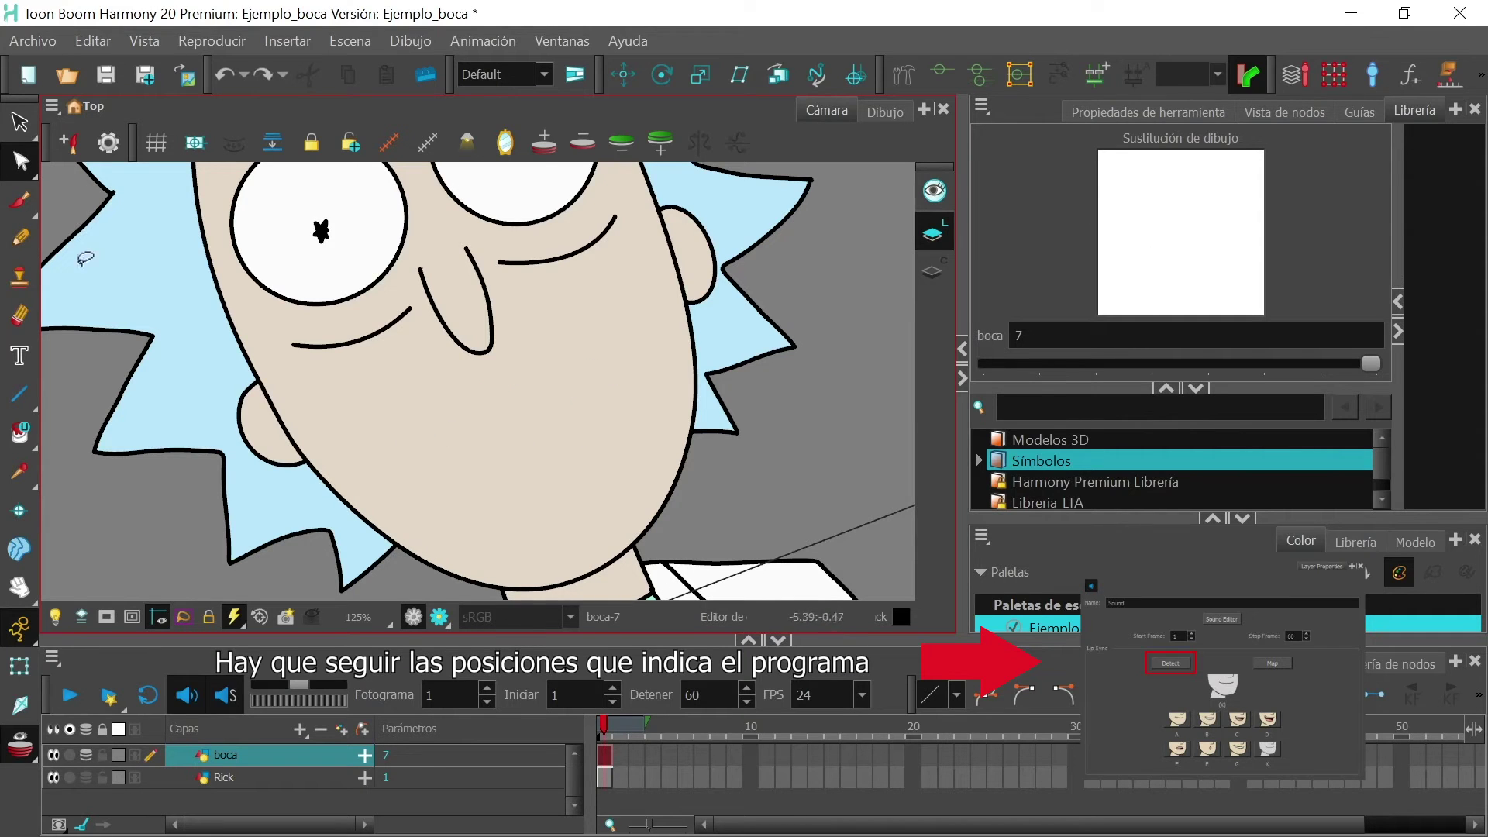
- Draw an open mouth whose lower edge arches up in the middle with the Pencil tool, and add a row of upper teeth
key(alt+/)
mouse_move(609, 358)
mouse_down()
mouse_move(407, 472)
mouse_move(620, 423)
mouse_move(578, 361)
mouse_up()
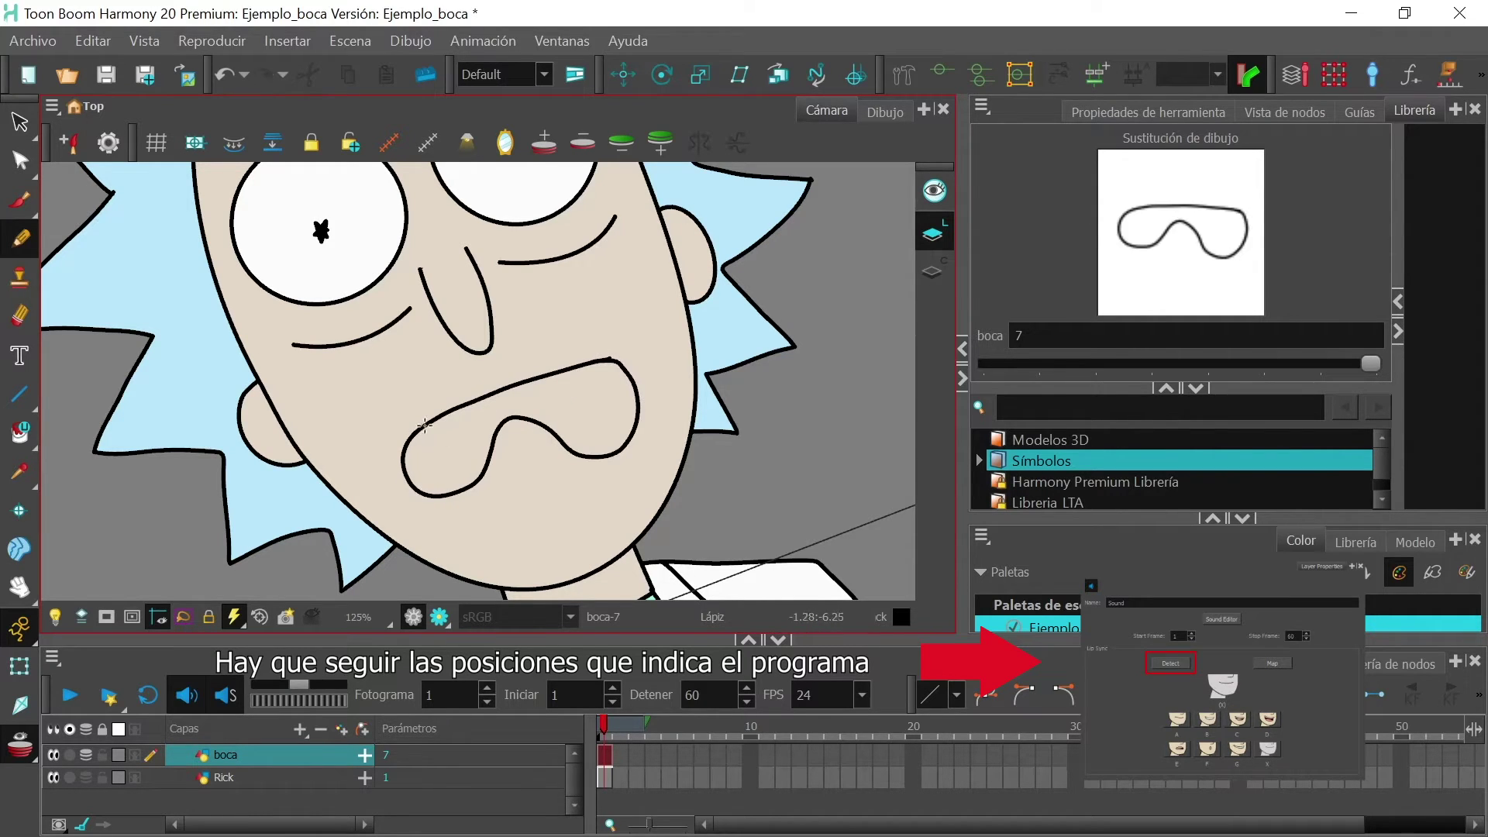
drag(426, 431, 566, 372)
- Draw short wrinkle lines under the arched middle of the lower lip and a long crease around each mouth corner
drag(504, 425, 519, 447)
drag(515, 421, 532, 438)
drag(529, 423, 546, 443)
drag(387, 433, 498, 491)
drag(662, 393, 572, 469)
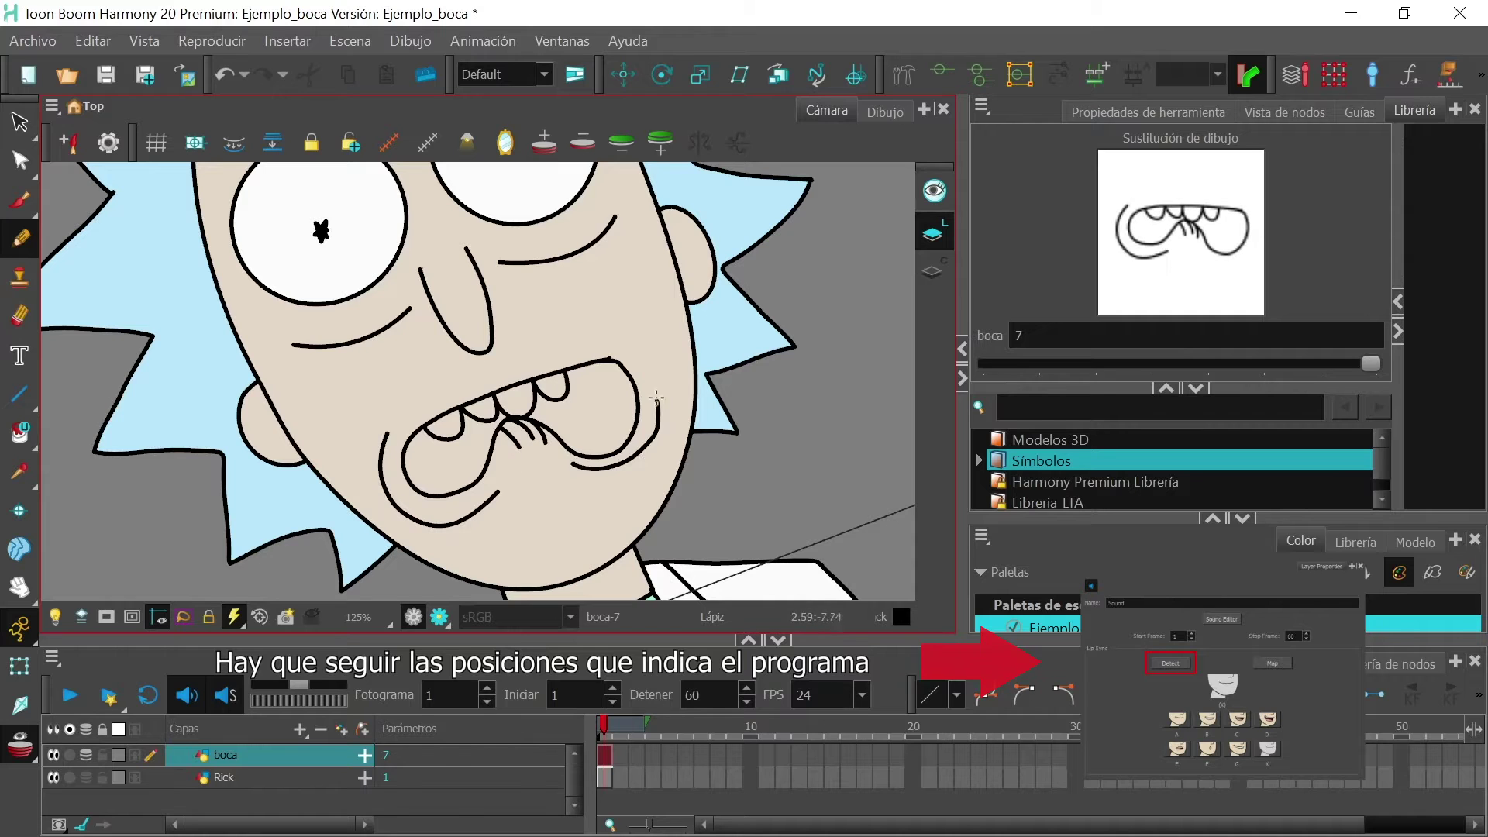
key(ctrl+z)
drag(634, 345, 590, 470)
- Create a new empty boca drawing and draw a single curved smile line across the lower face
drag(775, 383, 745, 383)
click(399, 41)
click(498, 309)
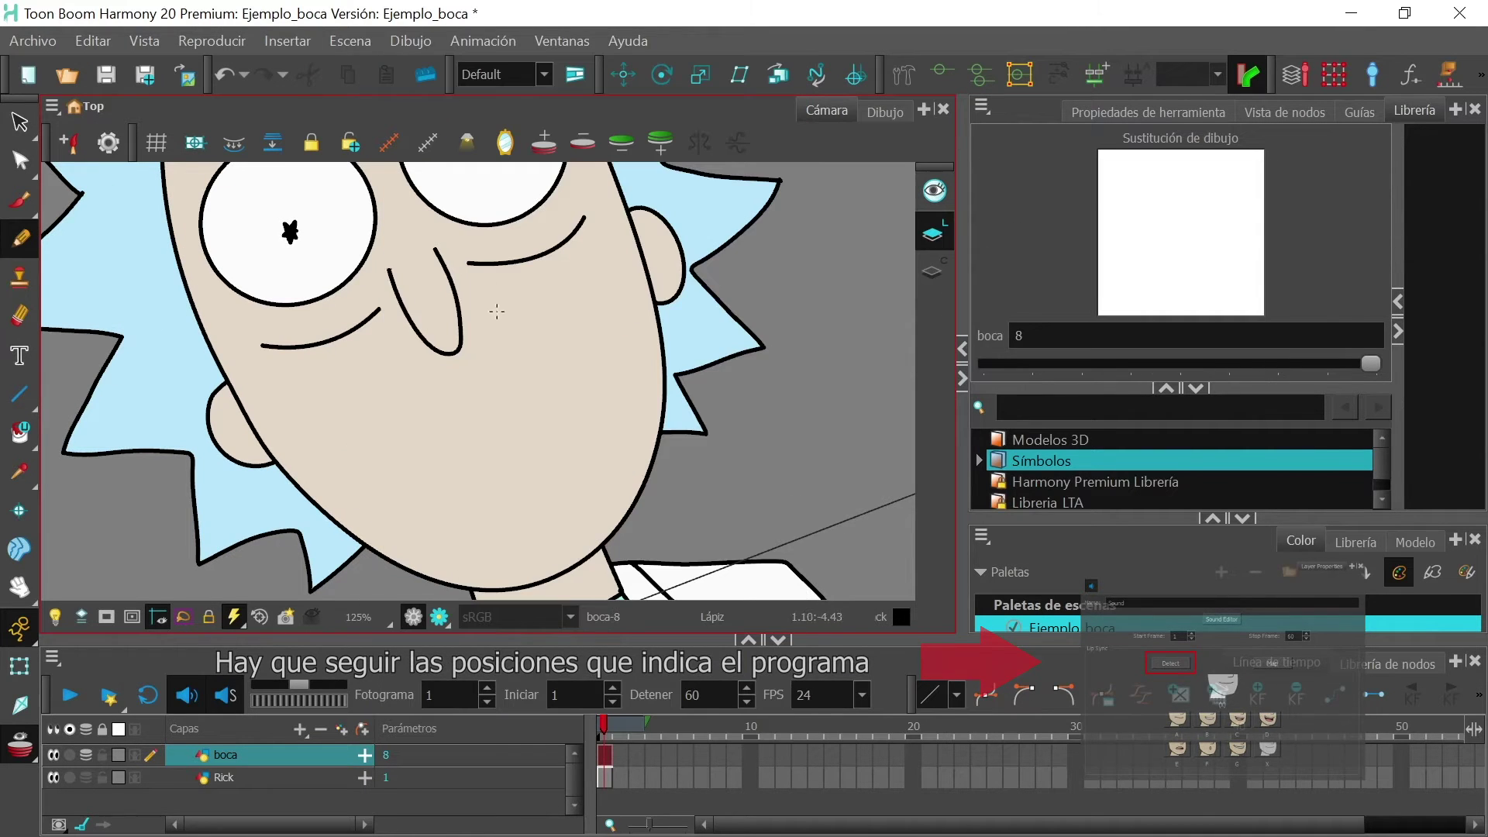
click(20, 393)
drag(363, 463, 605, 368)
key(alt+/)
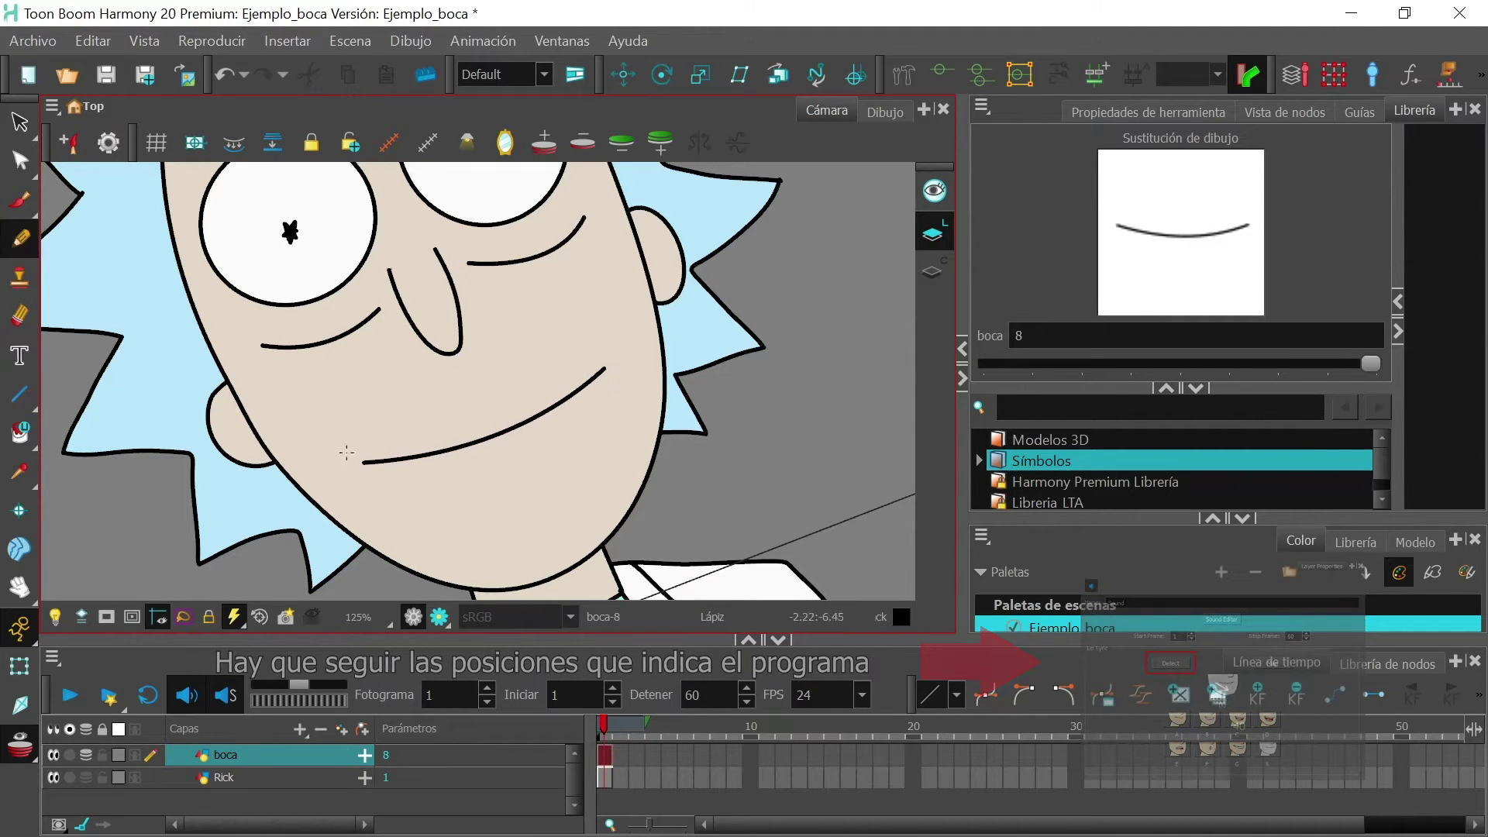
- Add a short curved crease at each end of the smile line with the Pencil tool
drag(348, 442, 350, 477)
mouse_move(597, 345)
mouse_down()
mouse_move(628, 380)
mouse_move(697, 408)
mouse_move(682, 480)
mouse_up()
key(1)
drag(752, 388, 762, 445)
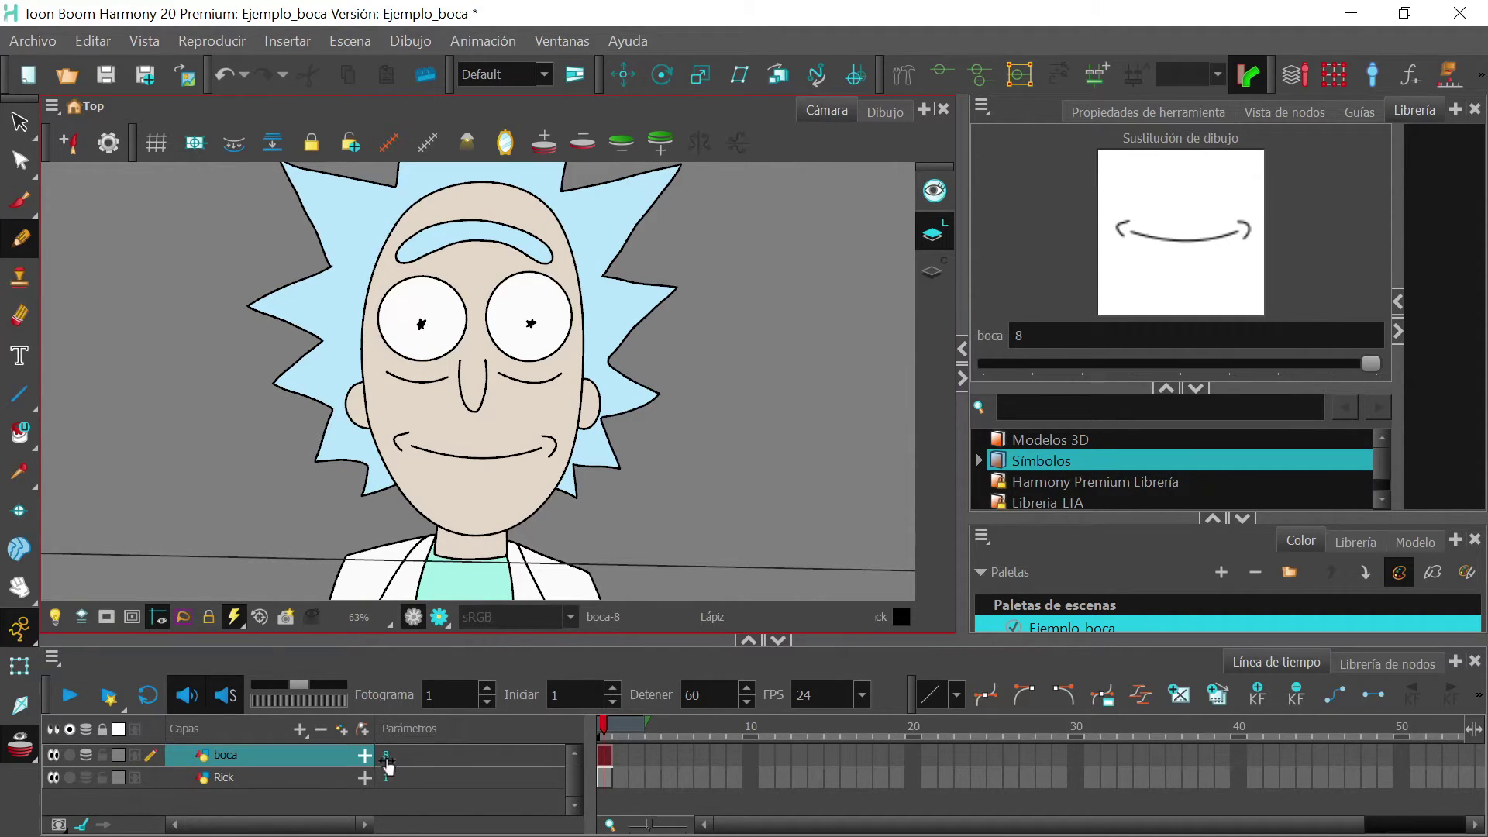
- Switch the boca layer's frame 1 to drawing 1 and rename that drawing A
drag(386, 758, 379, 760)
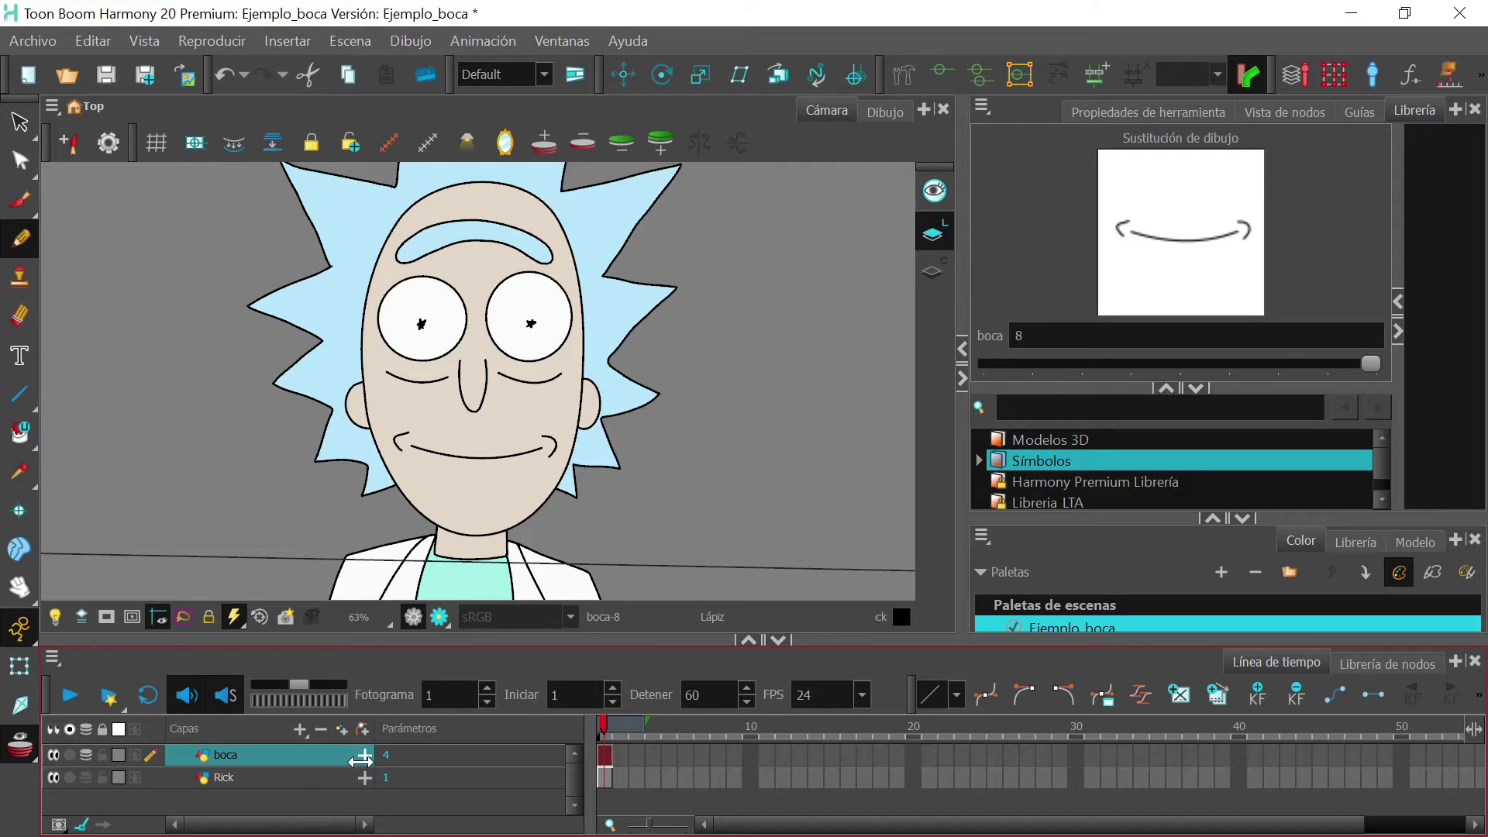
drag(349, 765, 371, 761)
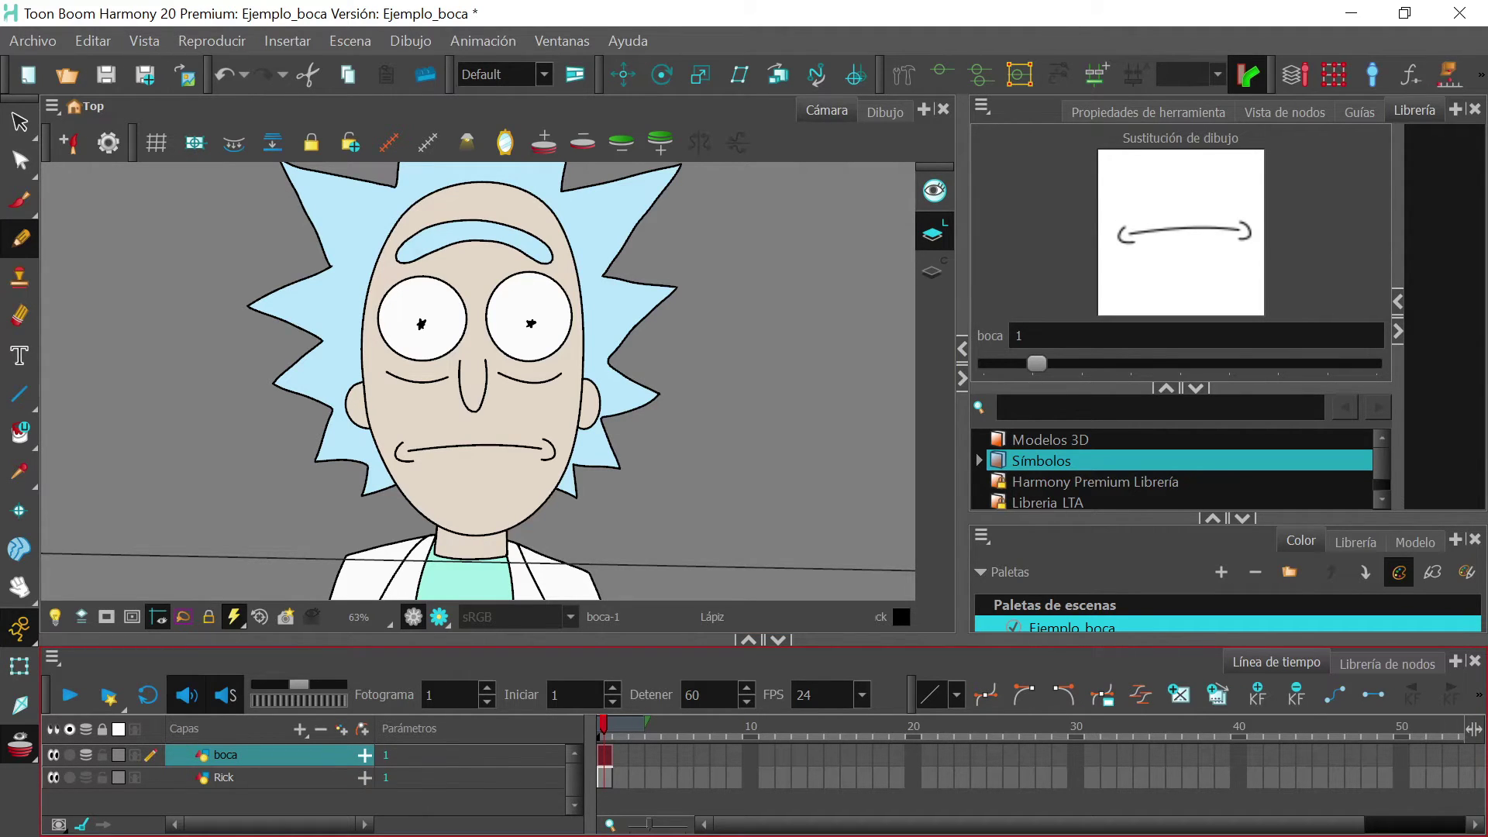
click(425, 39)
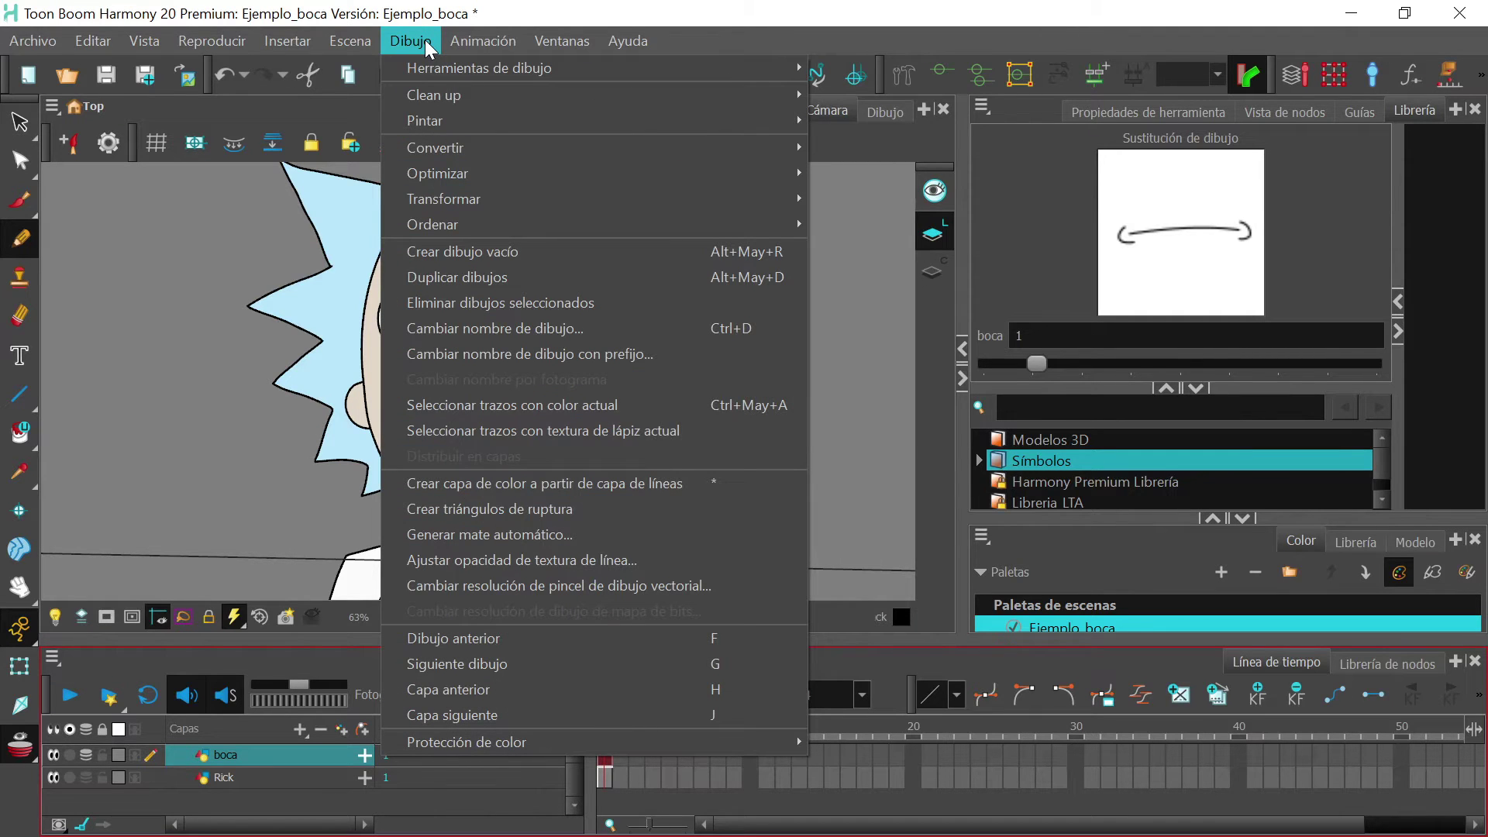
click(518, 326)
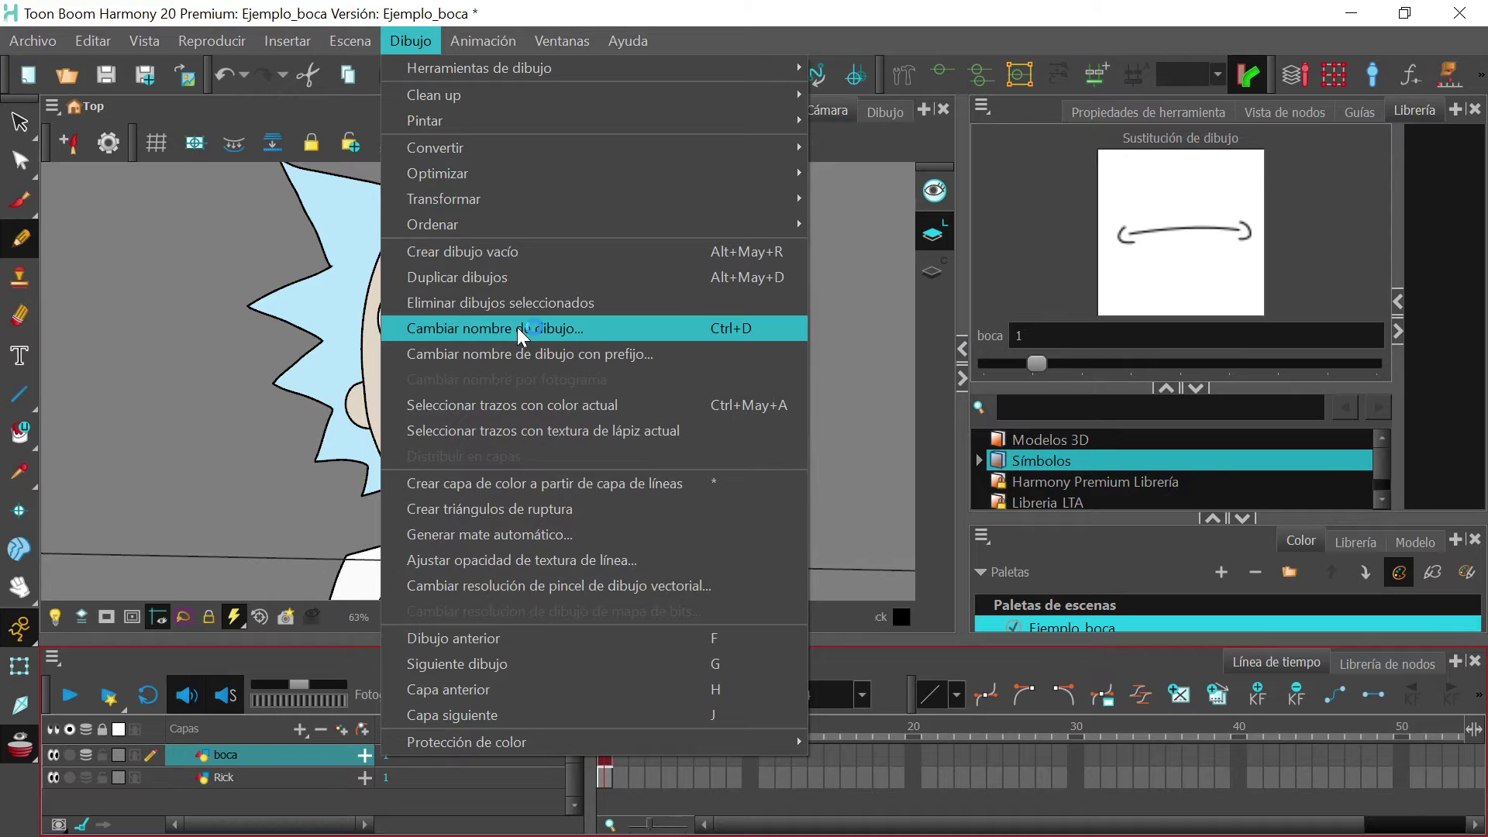
click(602, 332)
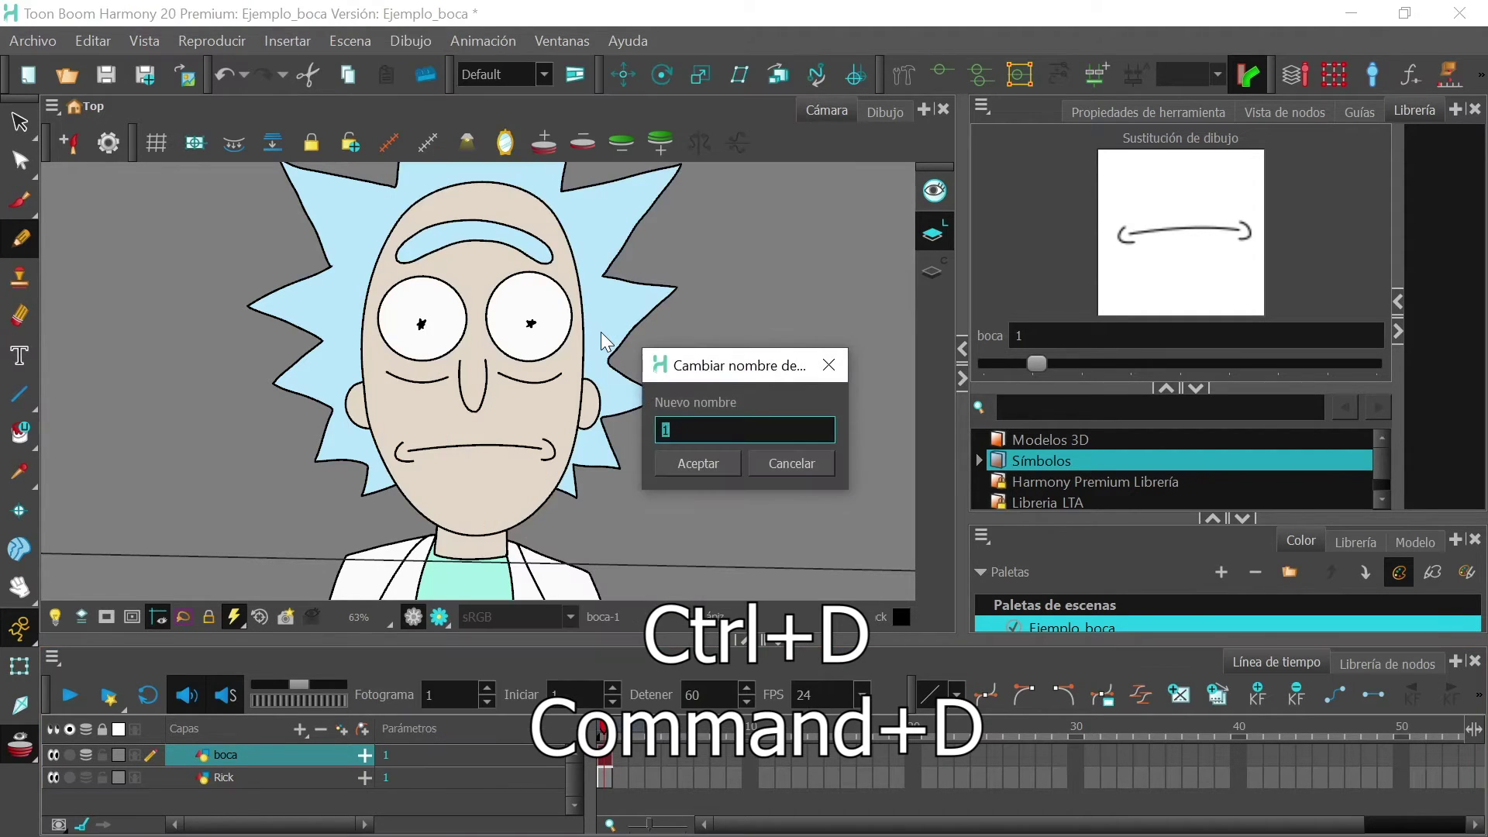
click(689, 463)
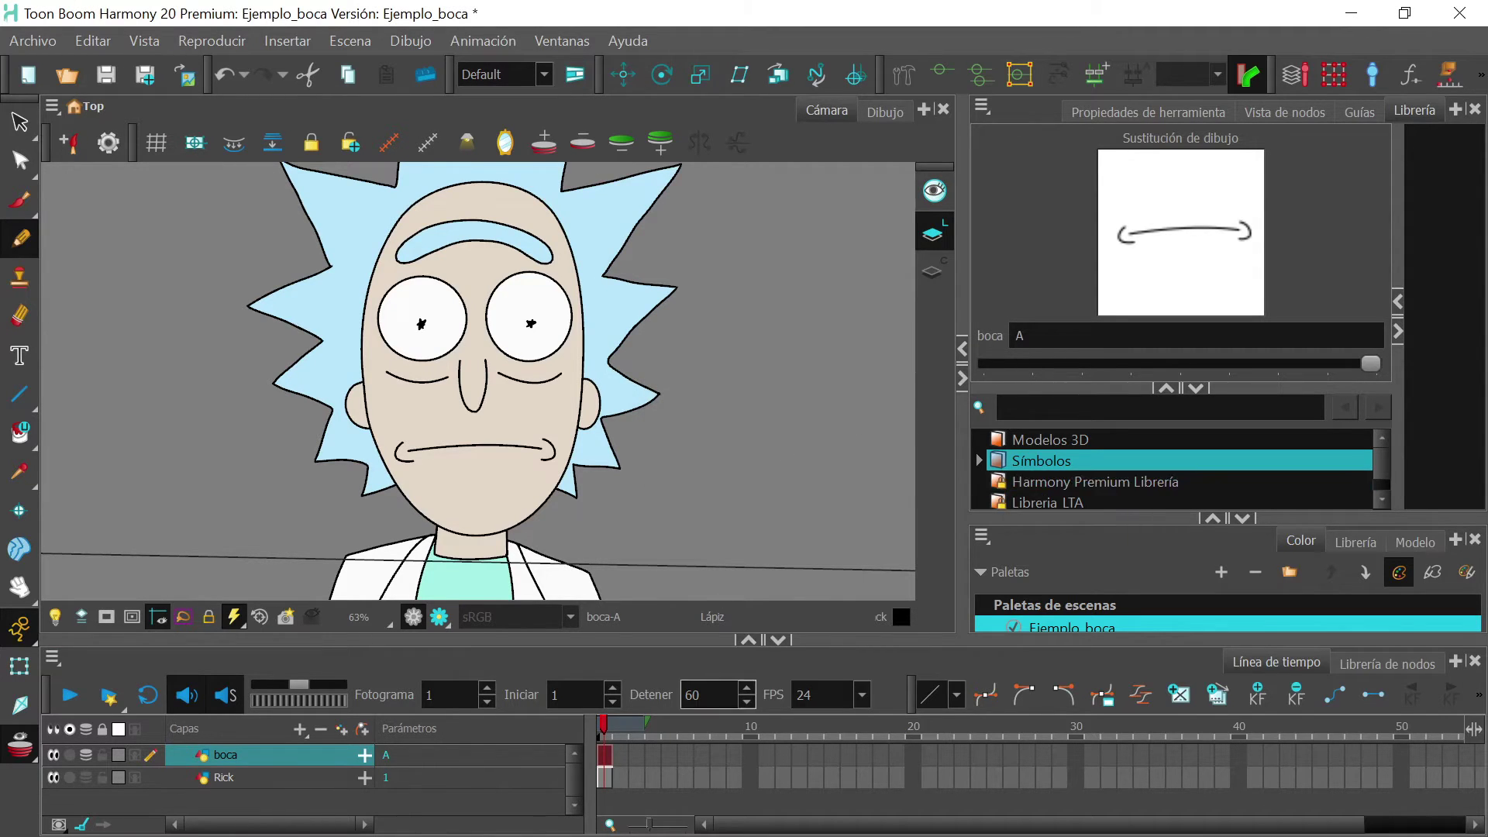
- Rename the boca layer's drawing 2 as B and its drawing 3 as C
drag(1371, 363, 1028, 376)
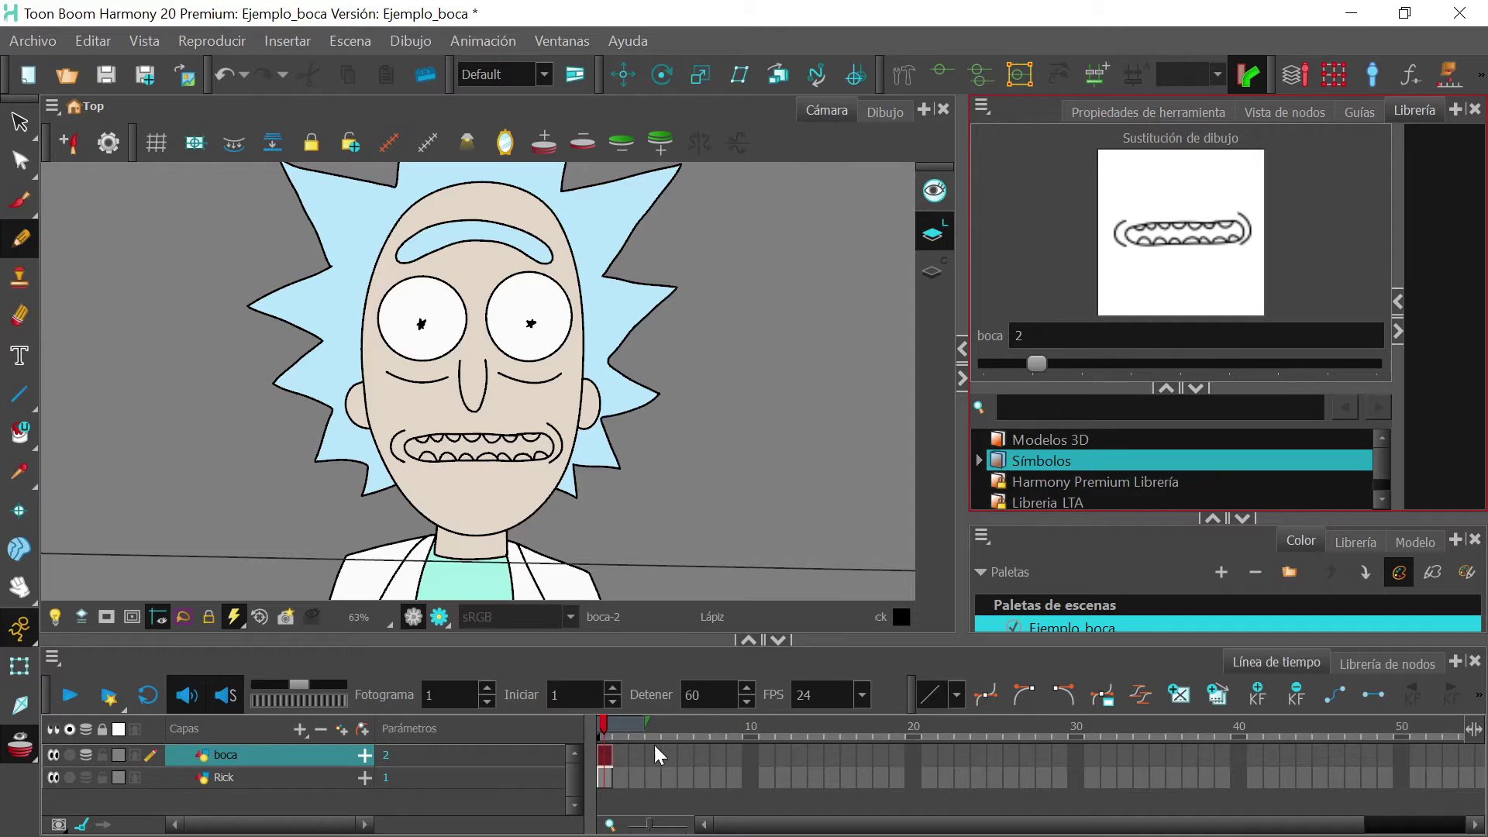
double_click(602, 754)
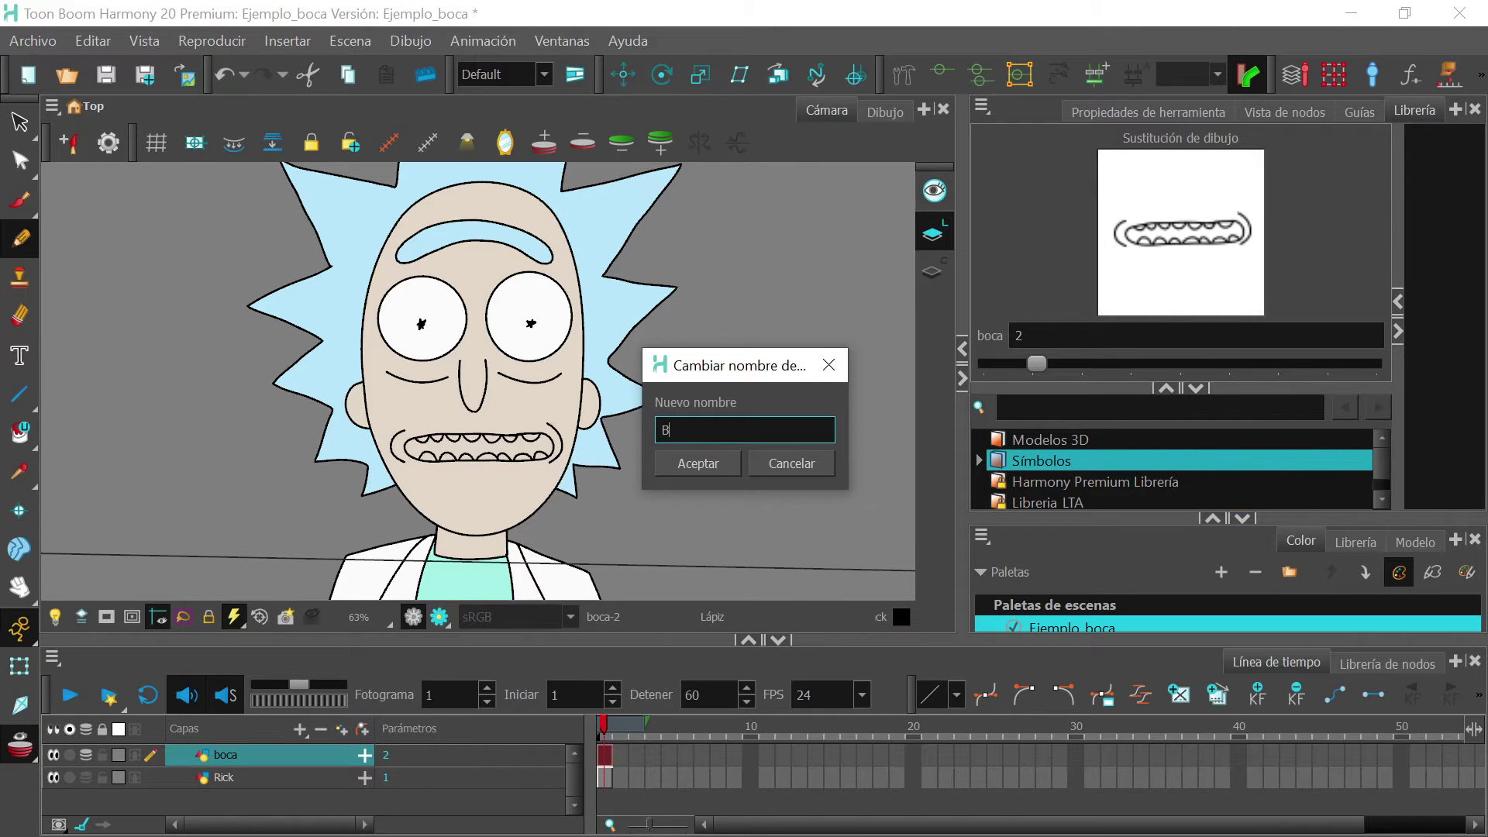
key(Return)
drag(1124, 364, 1043, 370)
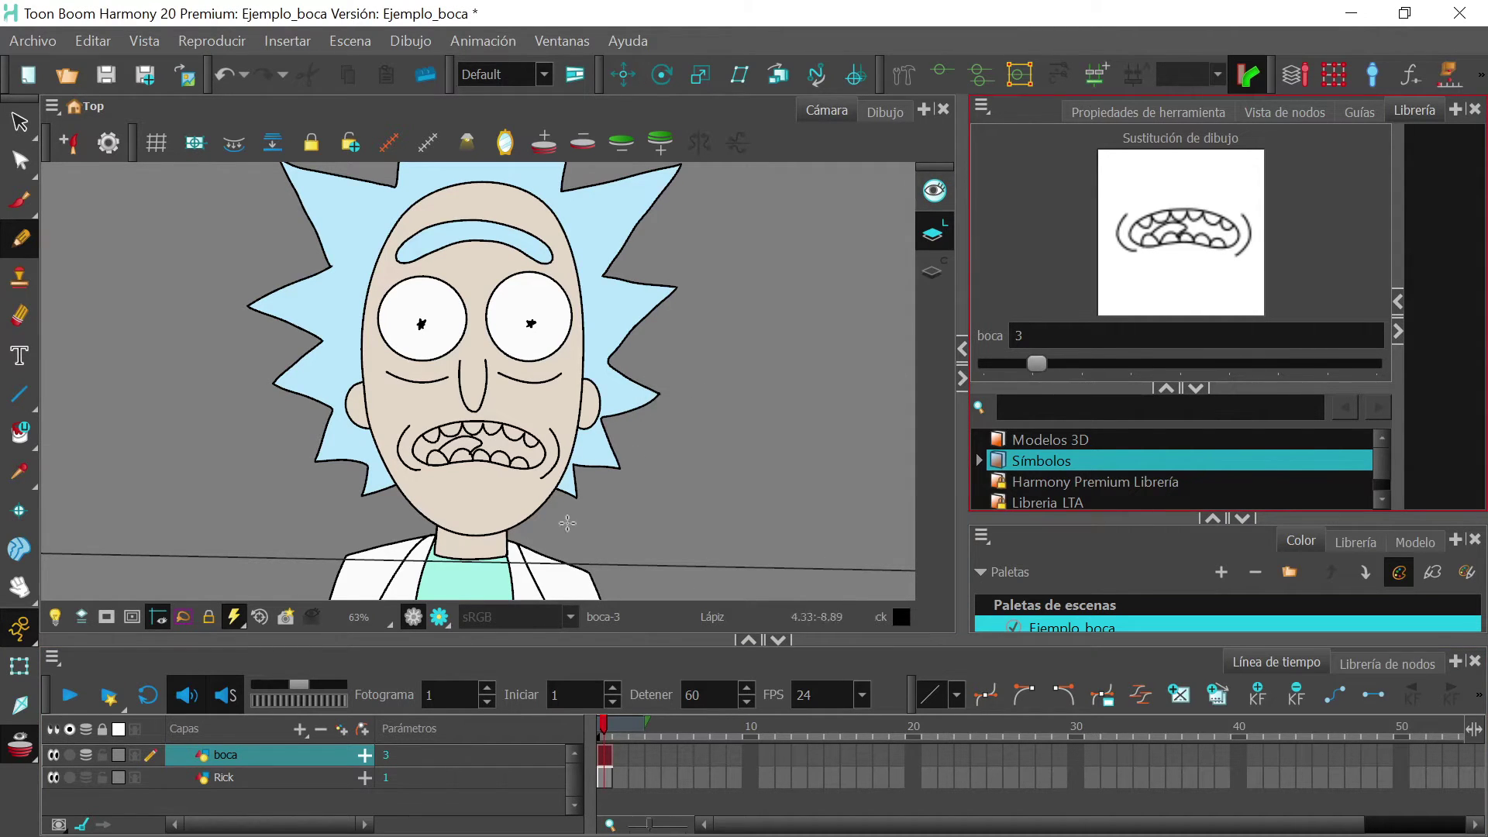
double_click(602, 750)
text(C)
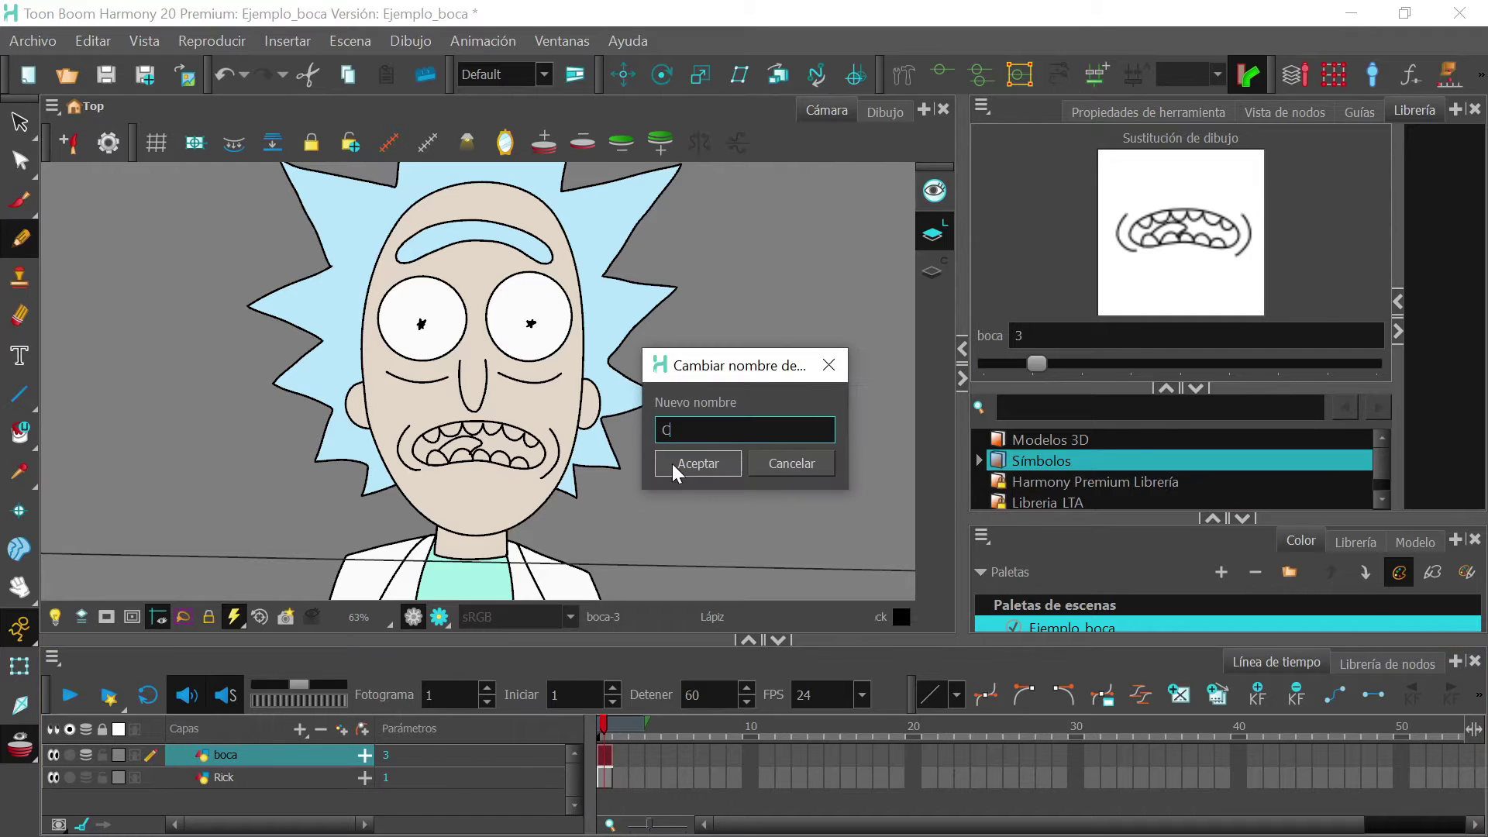
click(672, 463)
- Rename the boca layer's drawing 4 as D and its drawing 5 as E
double_click(606, 754)
text(D)
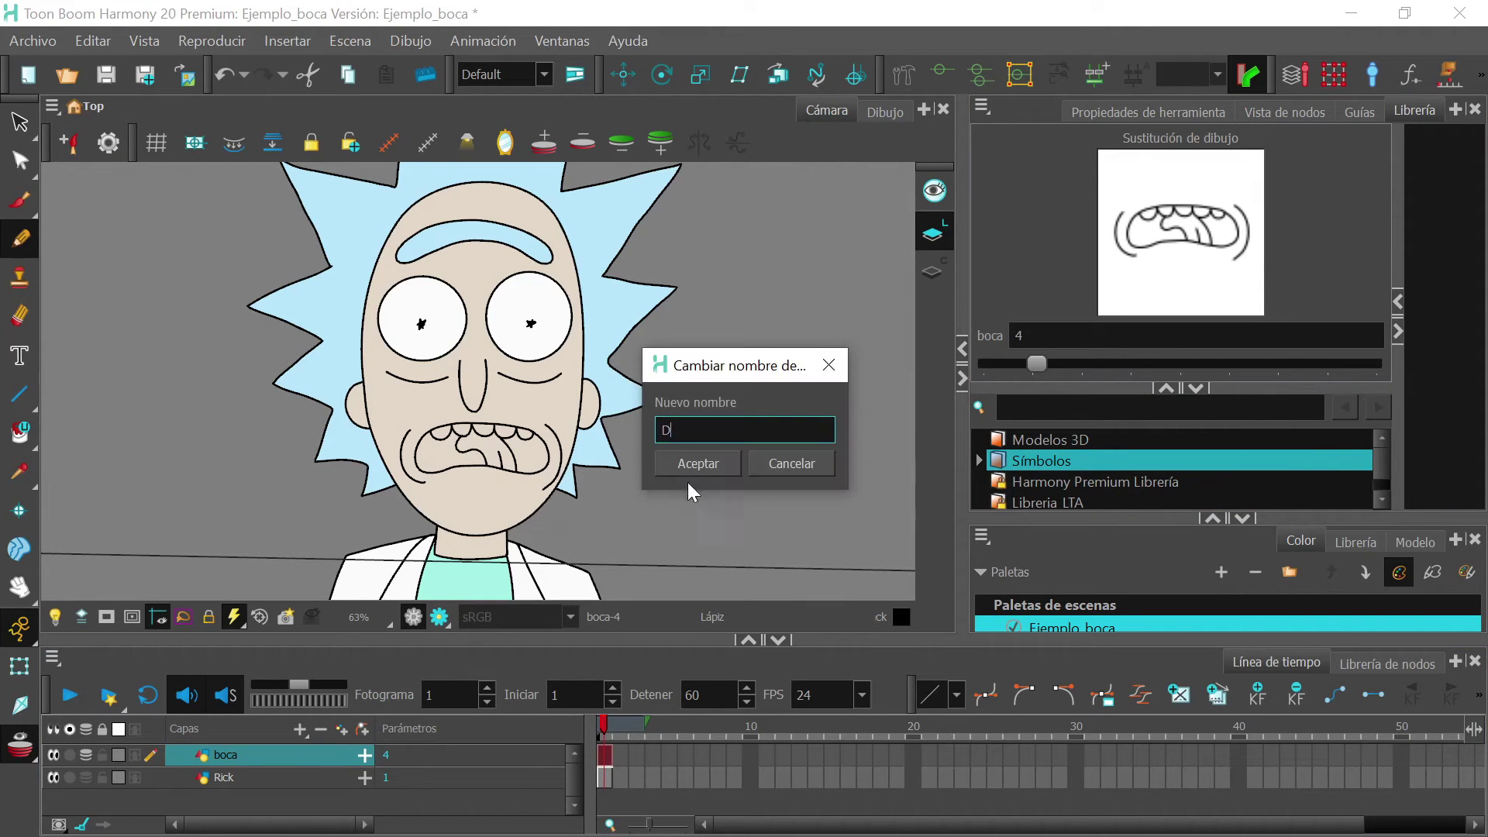
click(682, 464)
drag(1282, 365, 1036, 364)
double_click(603, 755)
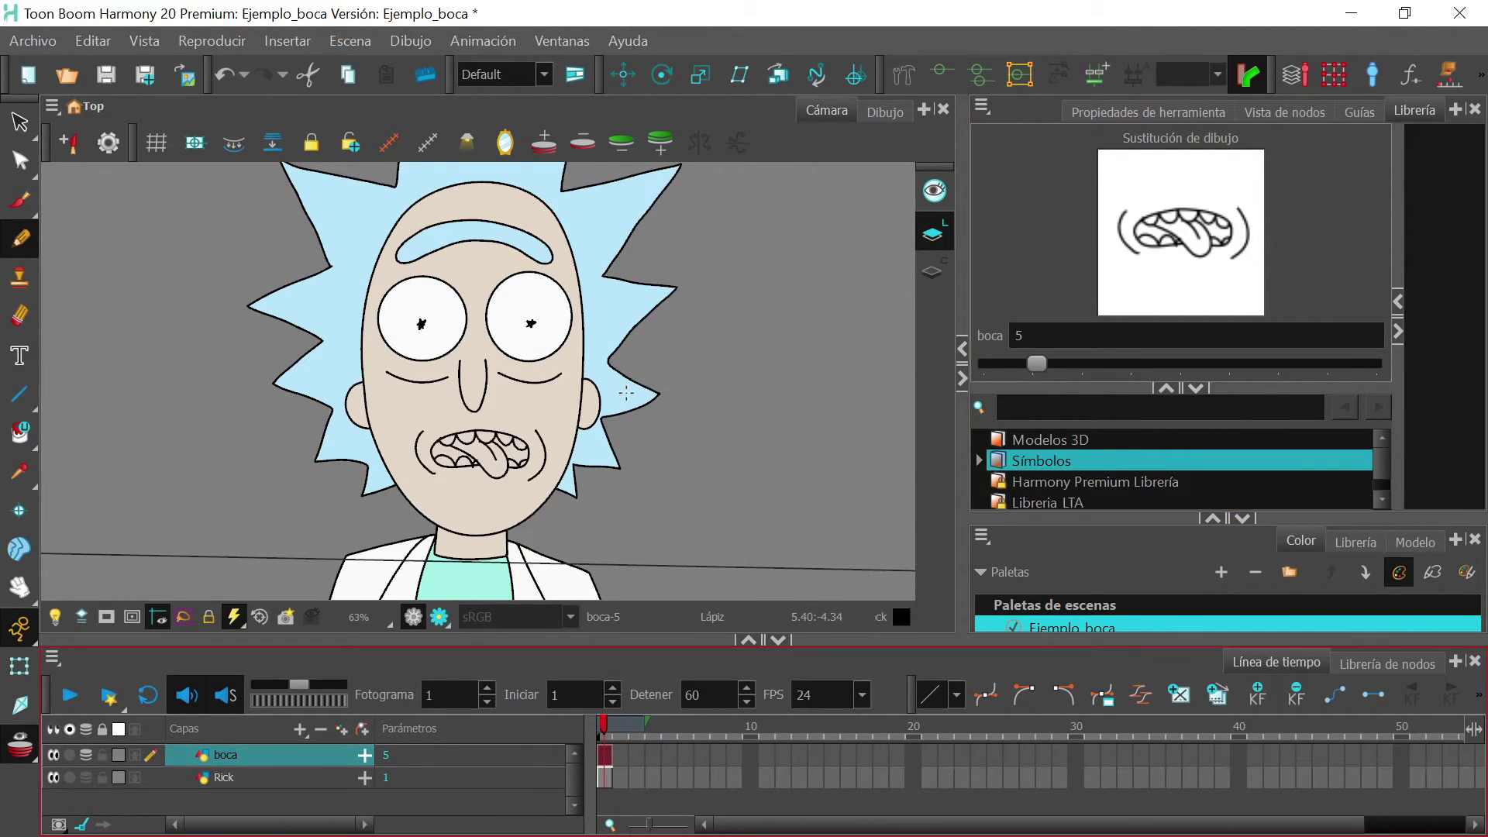
text(6)
click(697, 464)
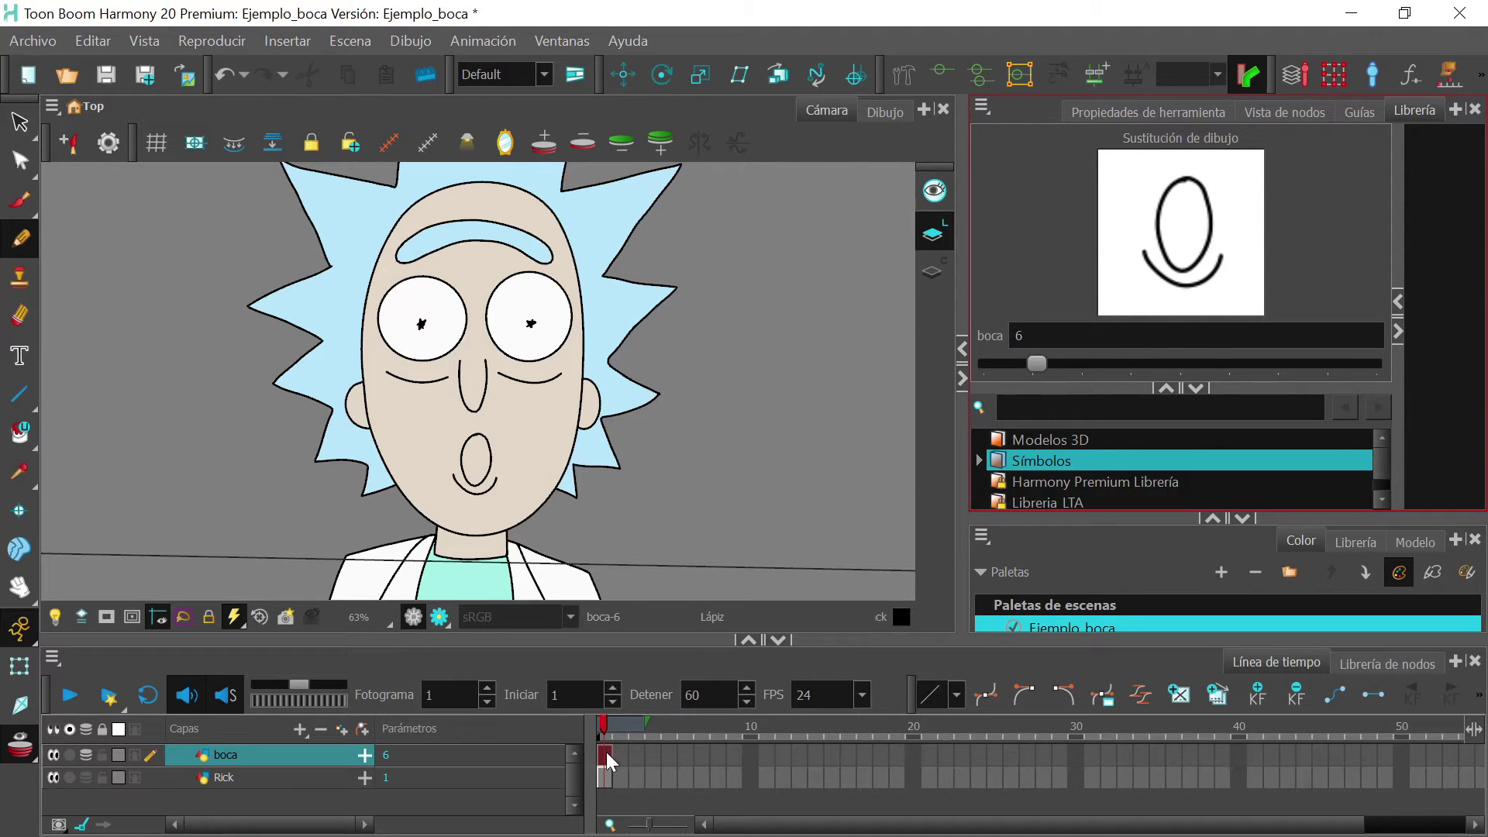
- Rename the boca layer's drawing 6 with the mouth letter that follows E, and rename drawing 7 as G
double_click(606, 754)
text(7)
key(Return)
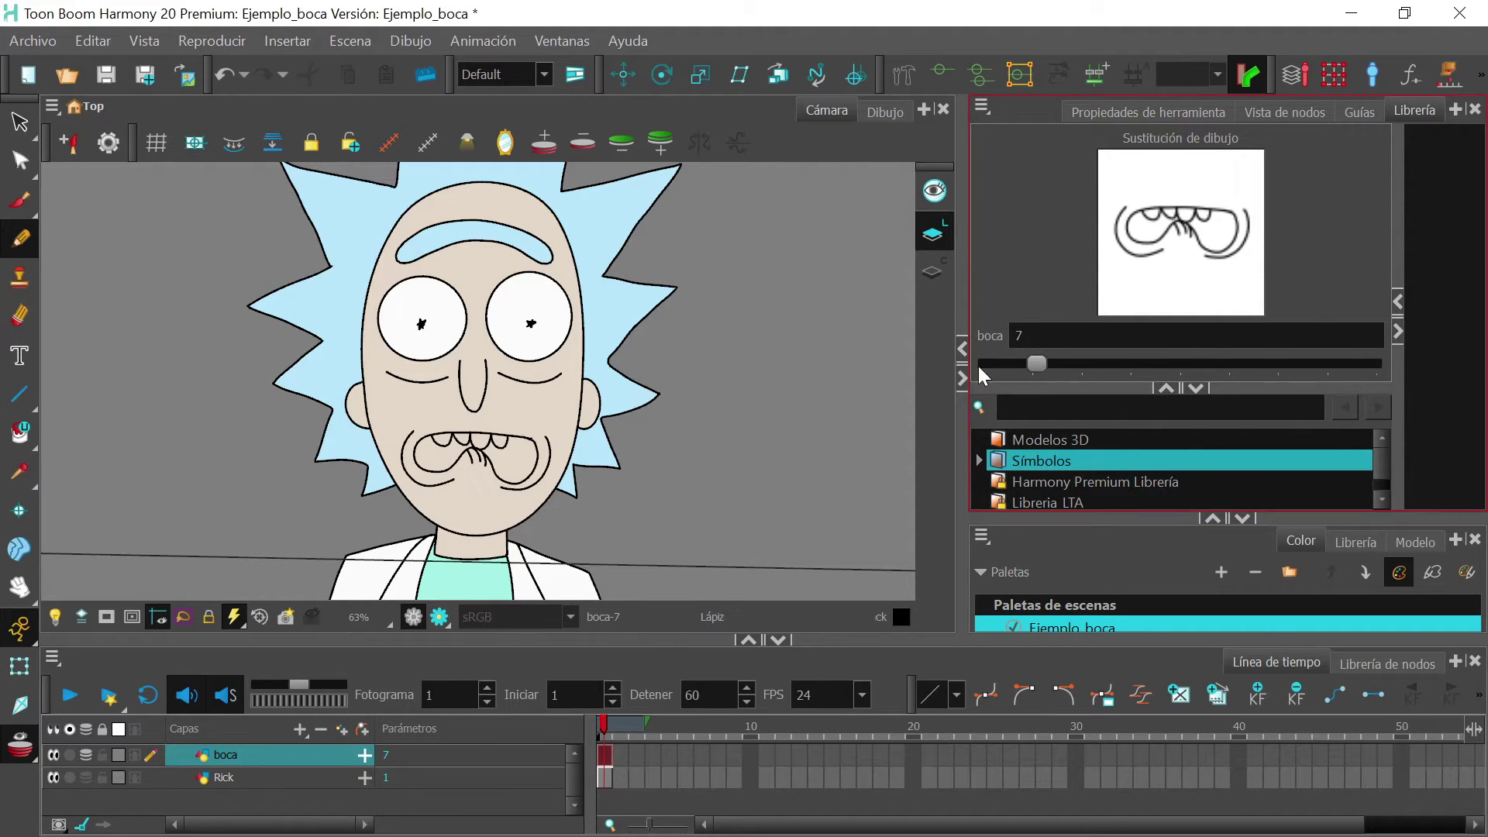
key(ctrl+f)
click(827, 470)
key(ctrl+d)
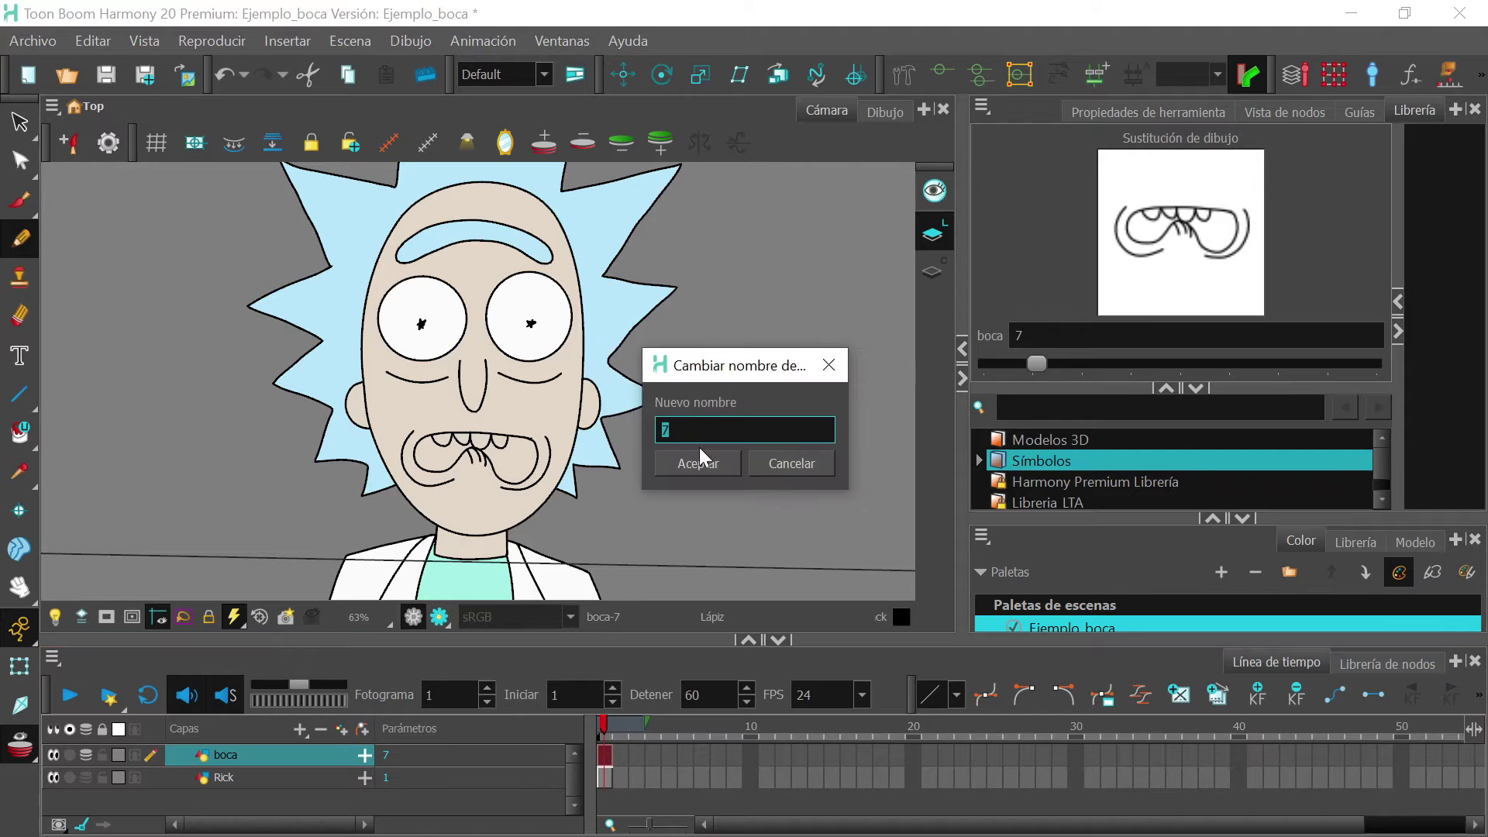
text(G)
click(694, 465)
- Switch the boca layer to drawing 8, the closed smile, and rename that drawing X
drag(1368, 363, 1039, 366)
double_click(607, 751)
text(X)
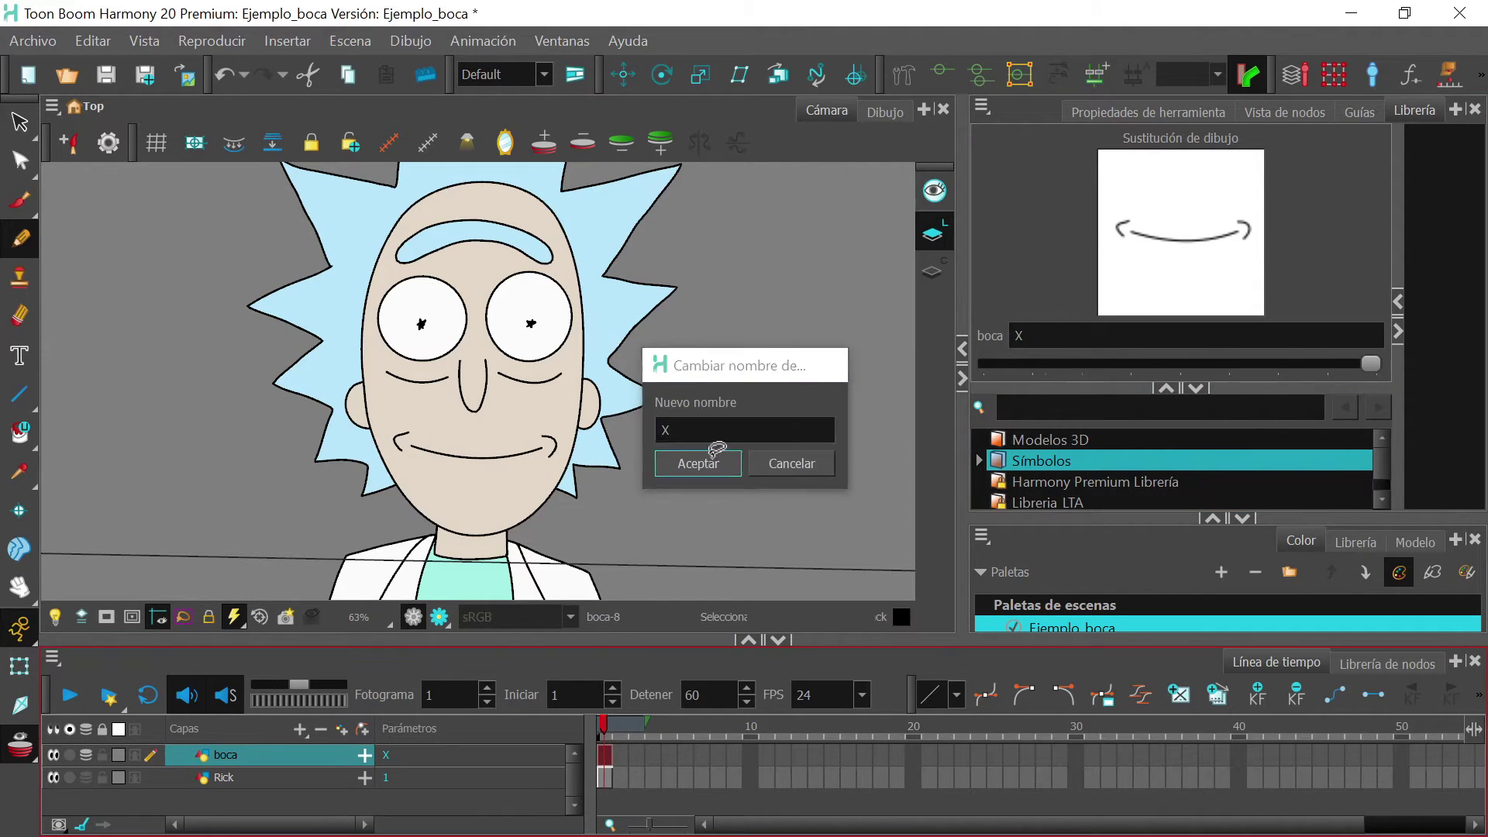
click(698, 463)
- Switch the boca layer to drawing B, select all of its mouth lines, and enlarge the colour palette area
mouse_move(1371, 363)
mouse_down()
mouse_move(1003, 366)
mouse_move(1034, 367)
mouse_up()
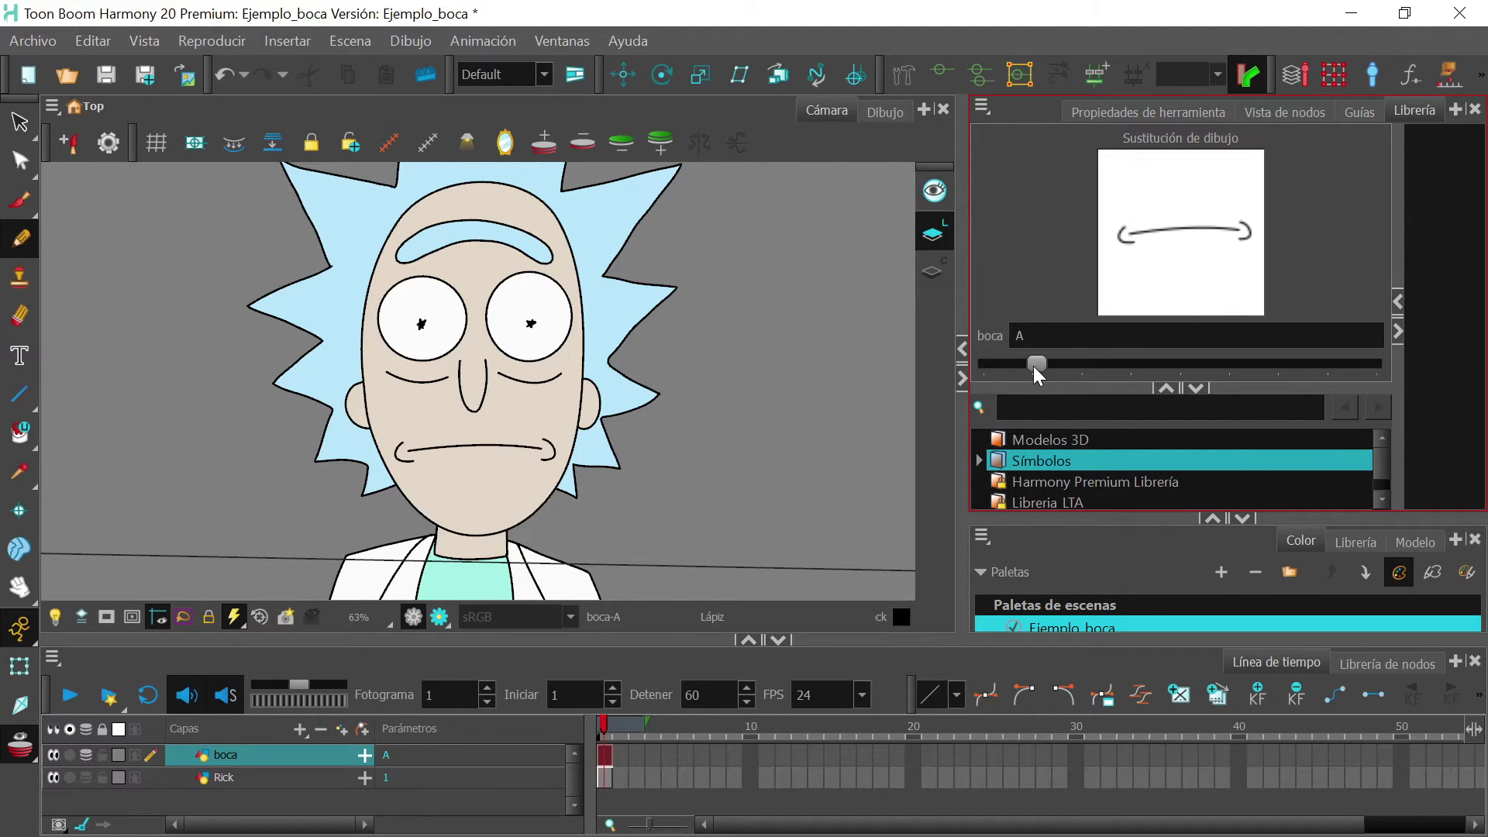
click(19, 122)
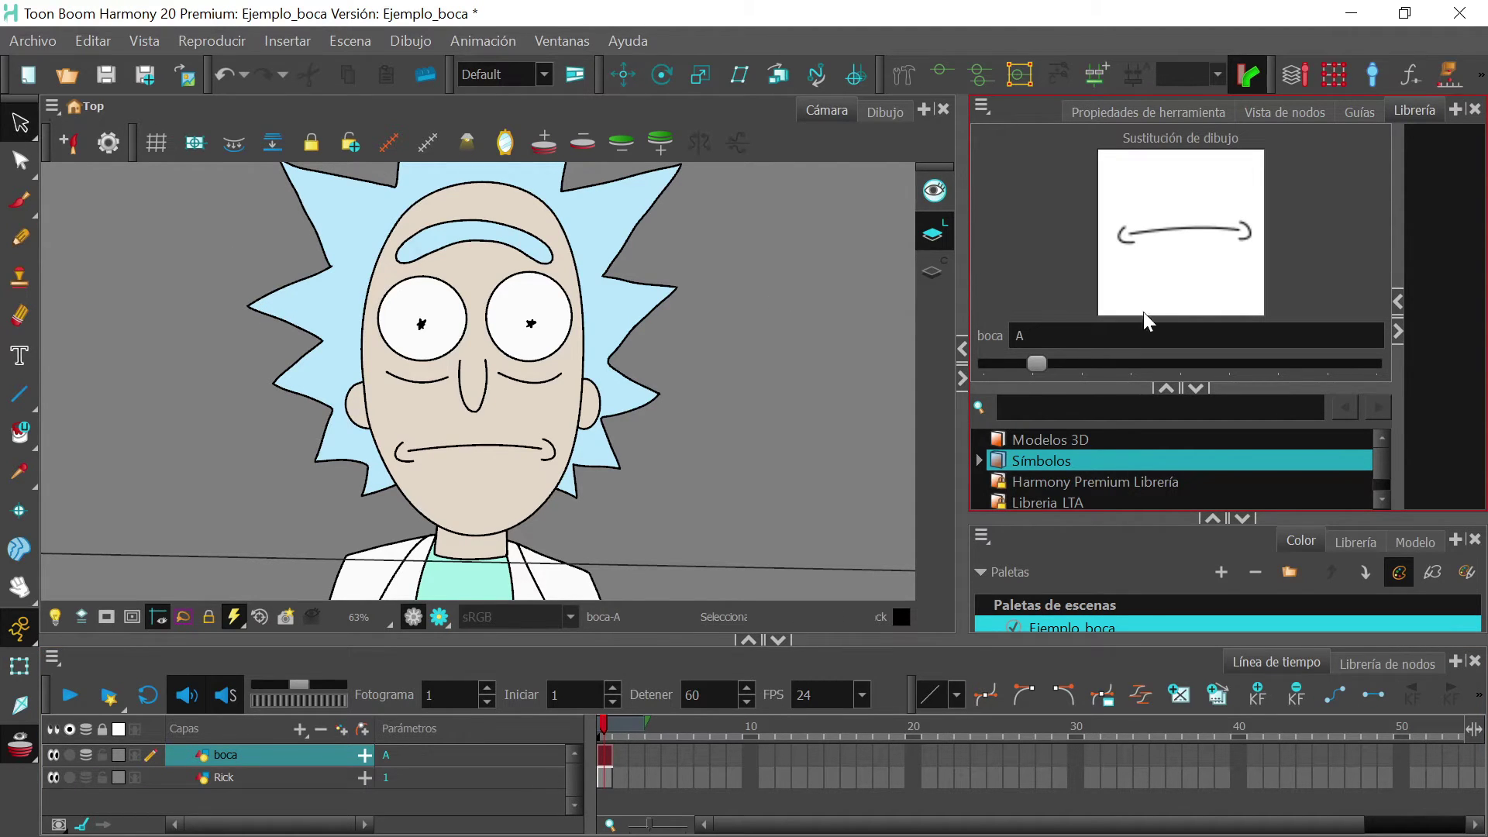
drag(1039, 365, 1083, 364)
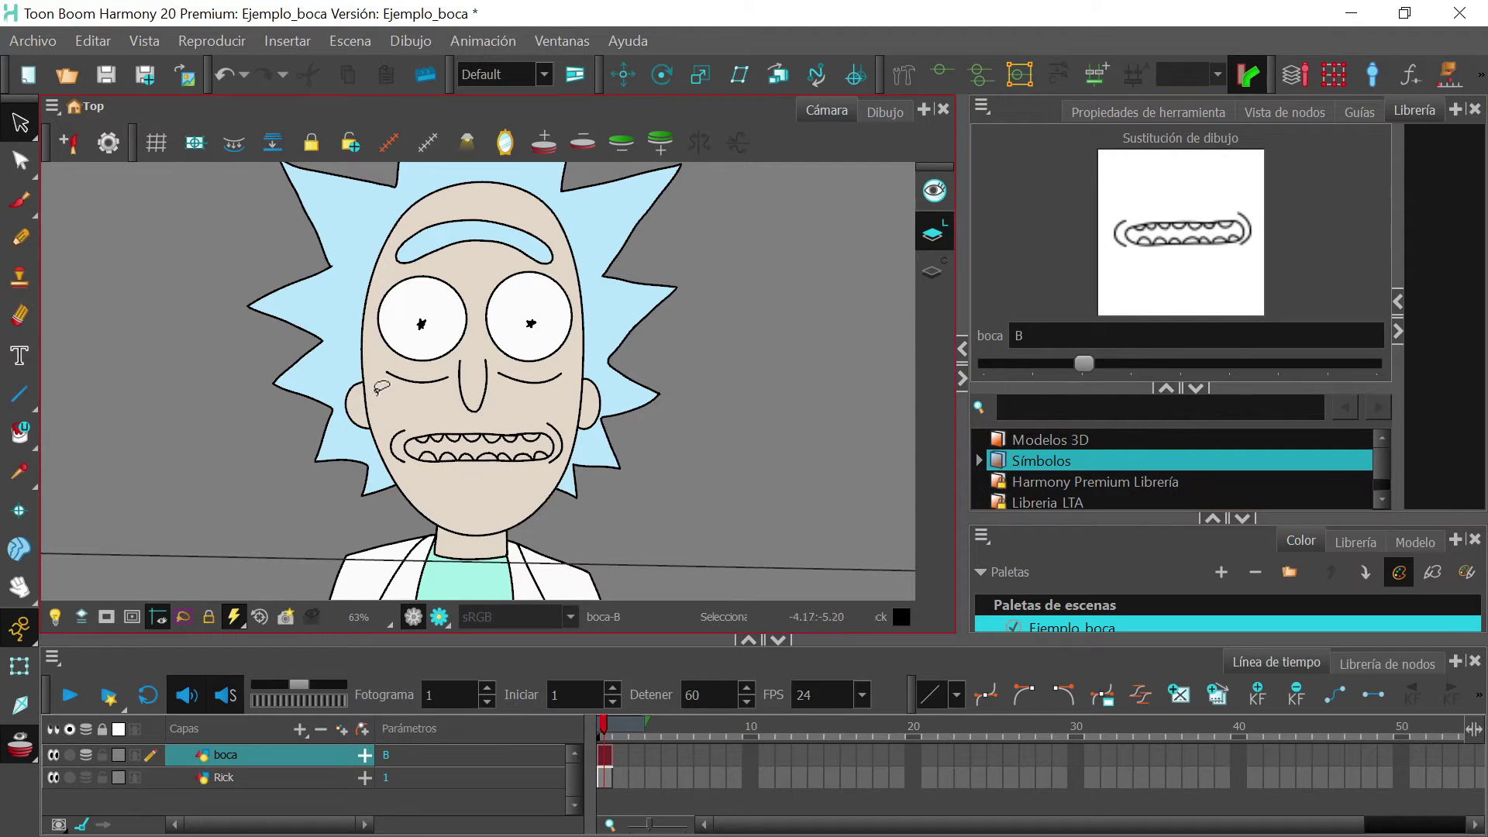
mouse_move(382, 388)
mouse_down()
mouse_move(314, 476)
mouse_move(376, 396)
mouse_up()
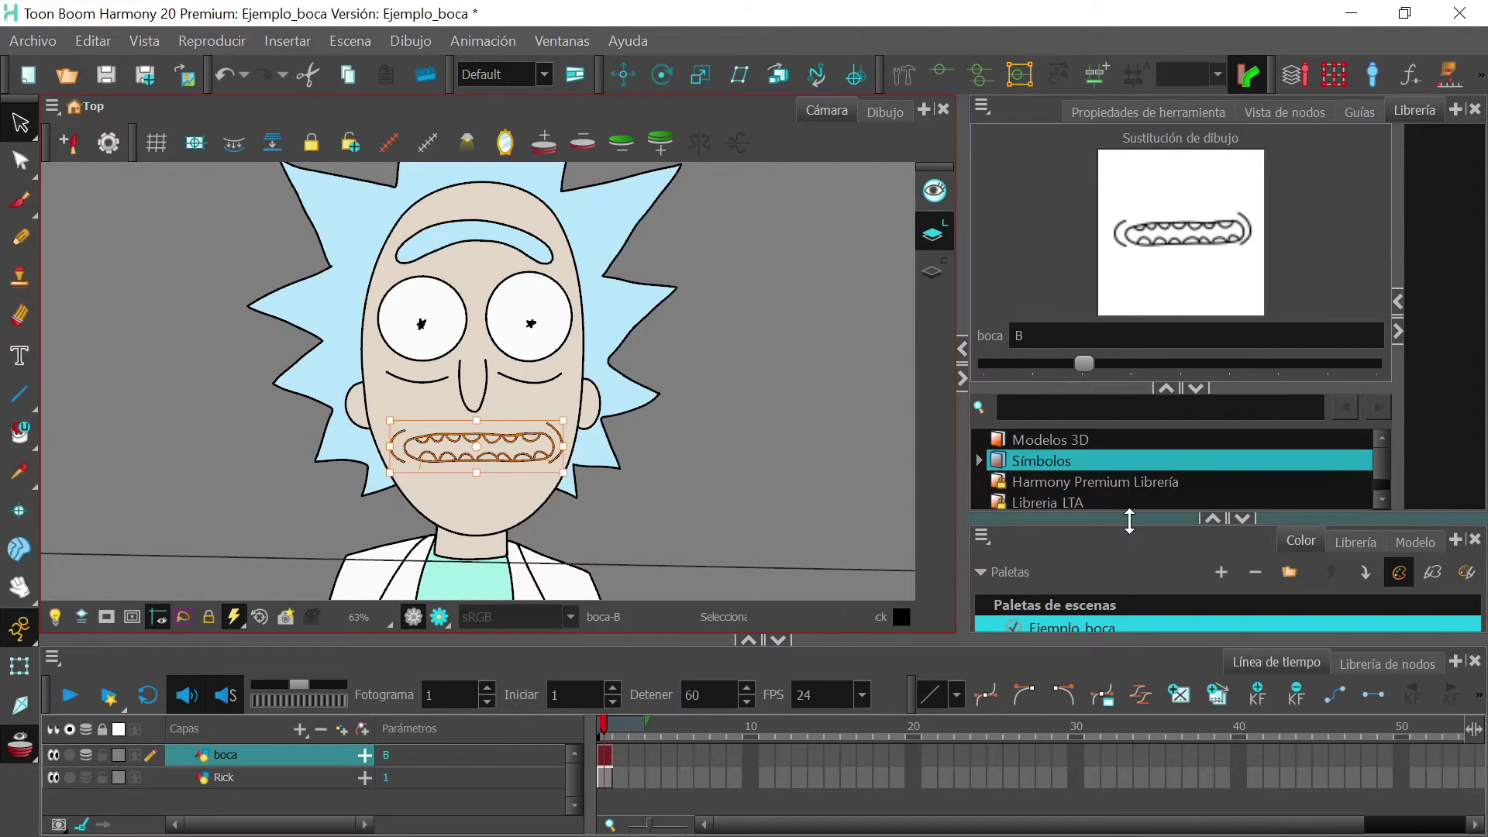
drag(1114, 521, 1100, 238)
click(1147, 112)
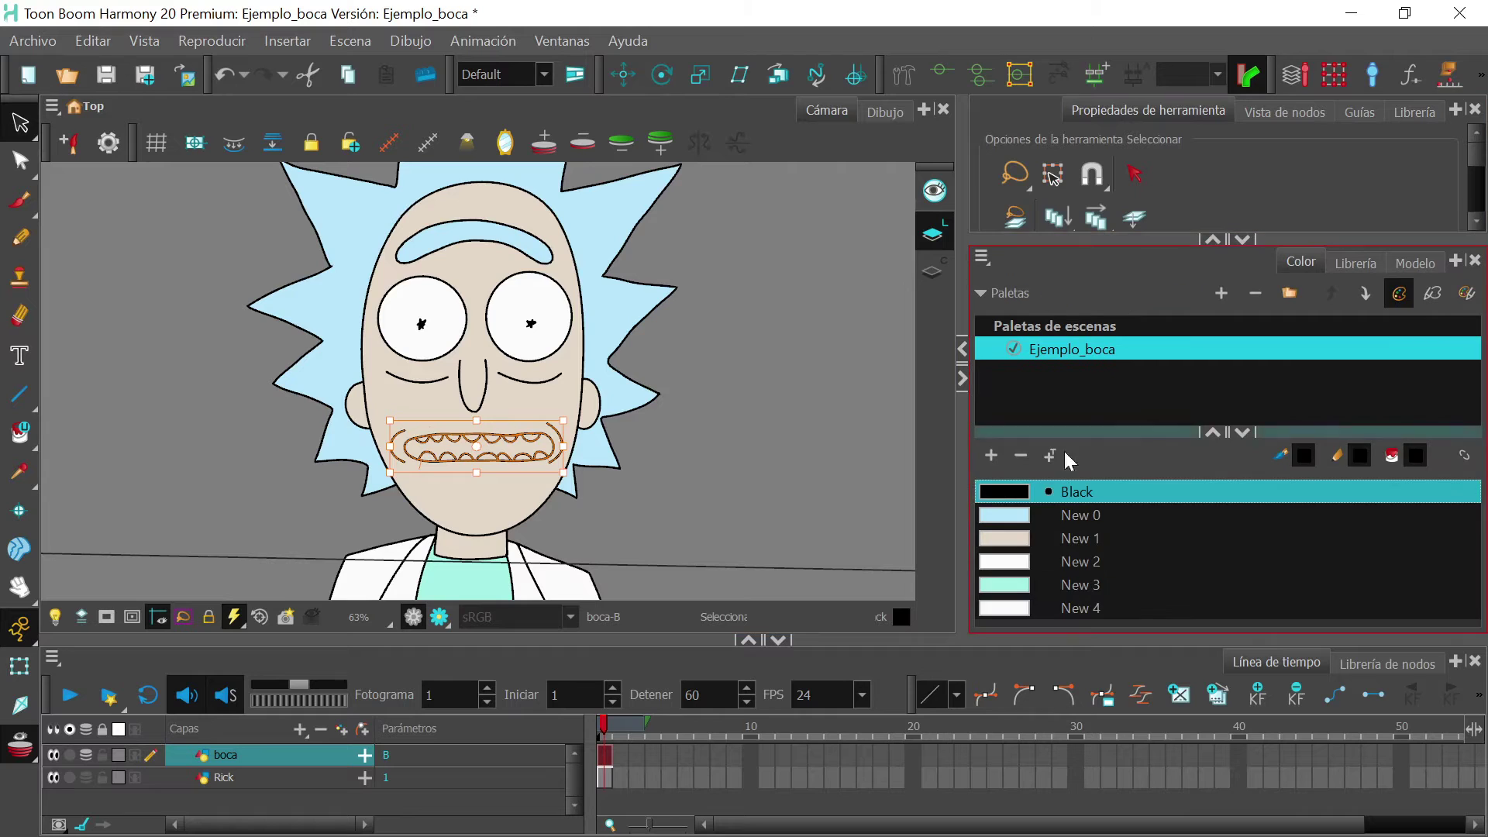
- Add a new bright red colour to the Ejemplo_boca palette
drag(1063, 431, 1063, 401)
click(1027, 585)
click(991, 426)
double_click(1000, 600)
drag(592, 469, 575, 507)
click(982, 221)
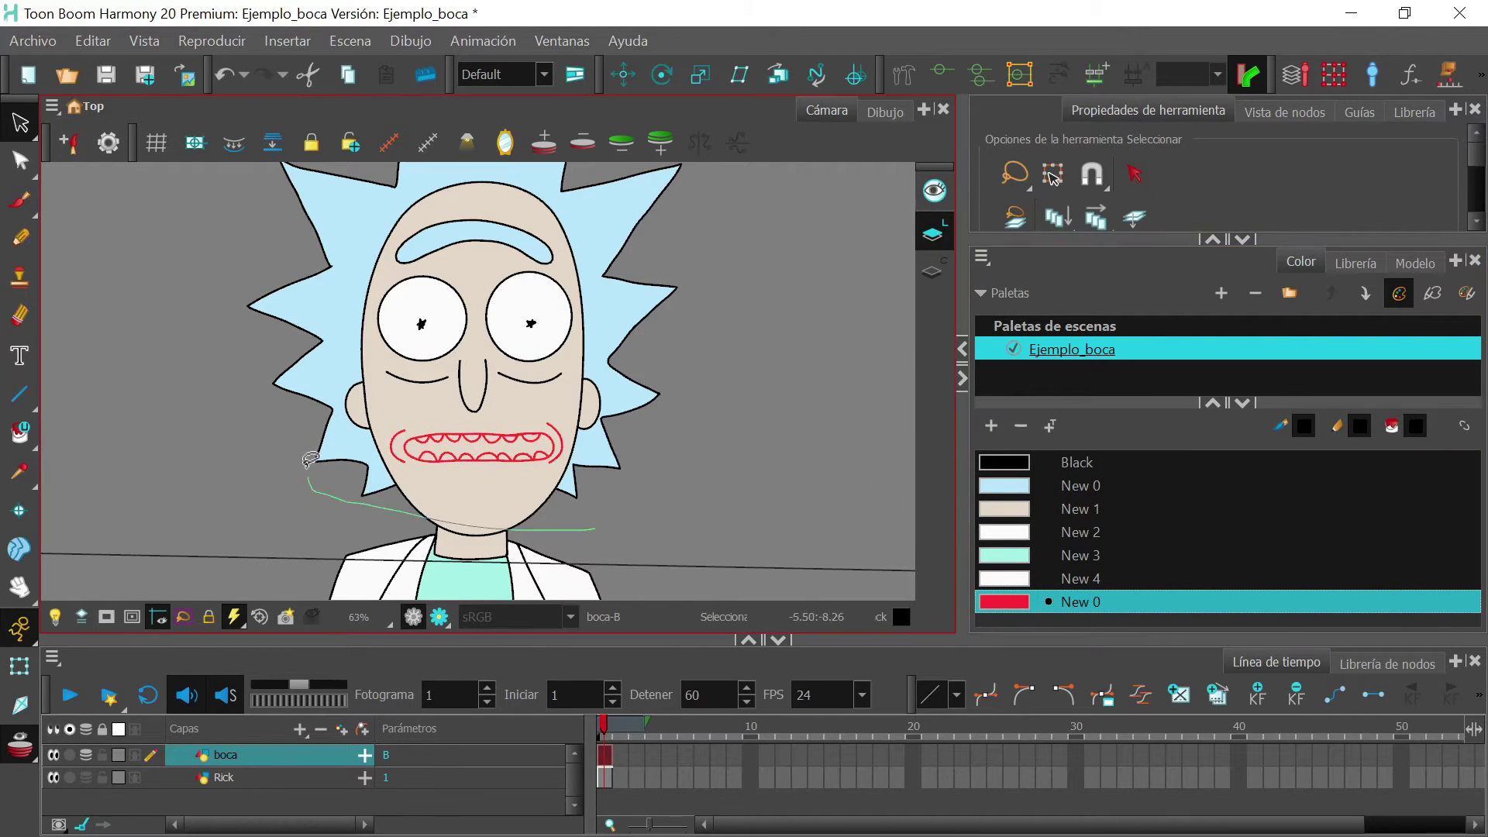
- Generate Colour Art outlines from mouth B's lines and add a new dark red colour to the Ejemplo_boca palette
click(932, 270)
click(991, 425)
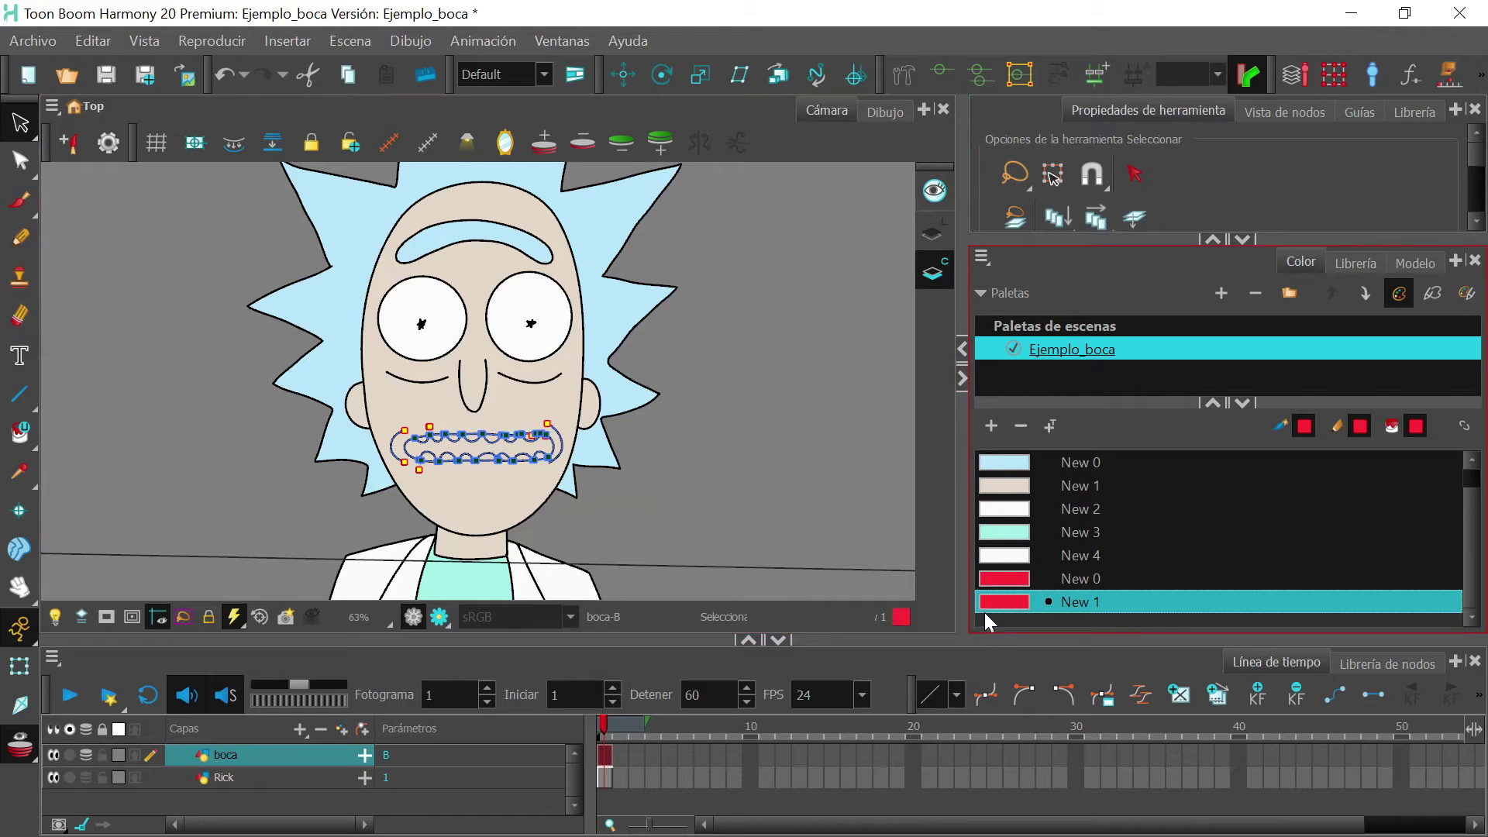
double_click(1005, 602)
click(671, 258)
click(982, 220)
- Paint the inside of mouth B between the two rows of teeth dark red on the Colour Art
scroll(510, 479, up, 4)
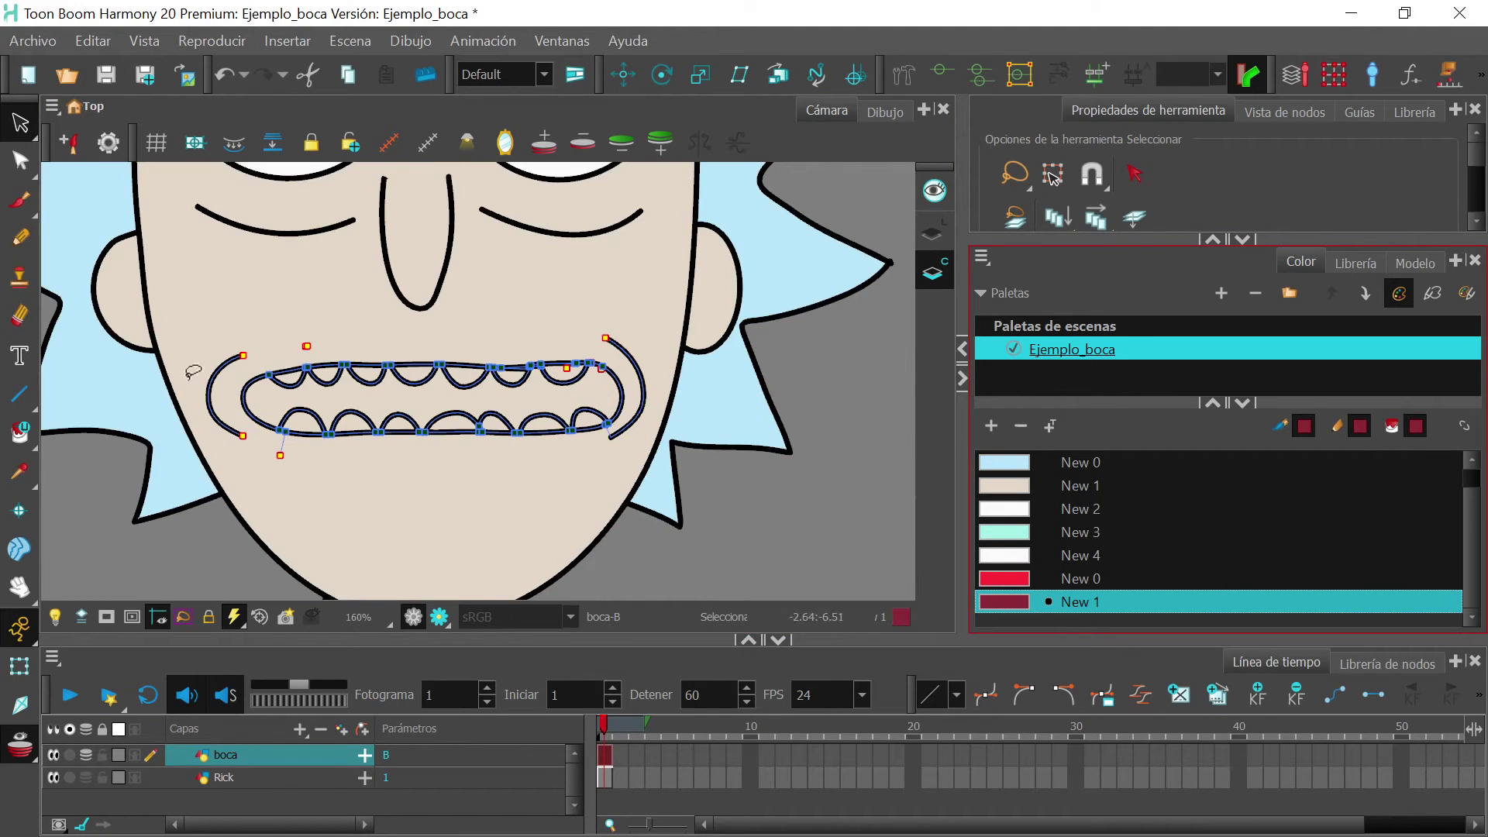
click(22, 434)
click(55, 430)
click(558, 400)
- Paint all upper and lower teeth of mouth B white with the New 4 colour
click(1005, 555)
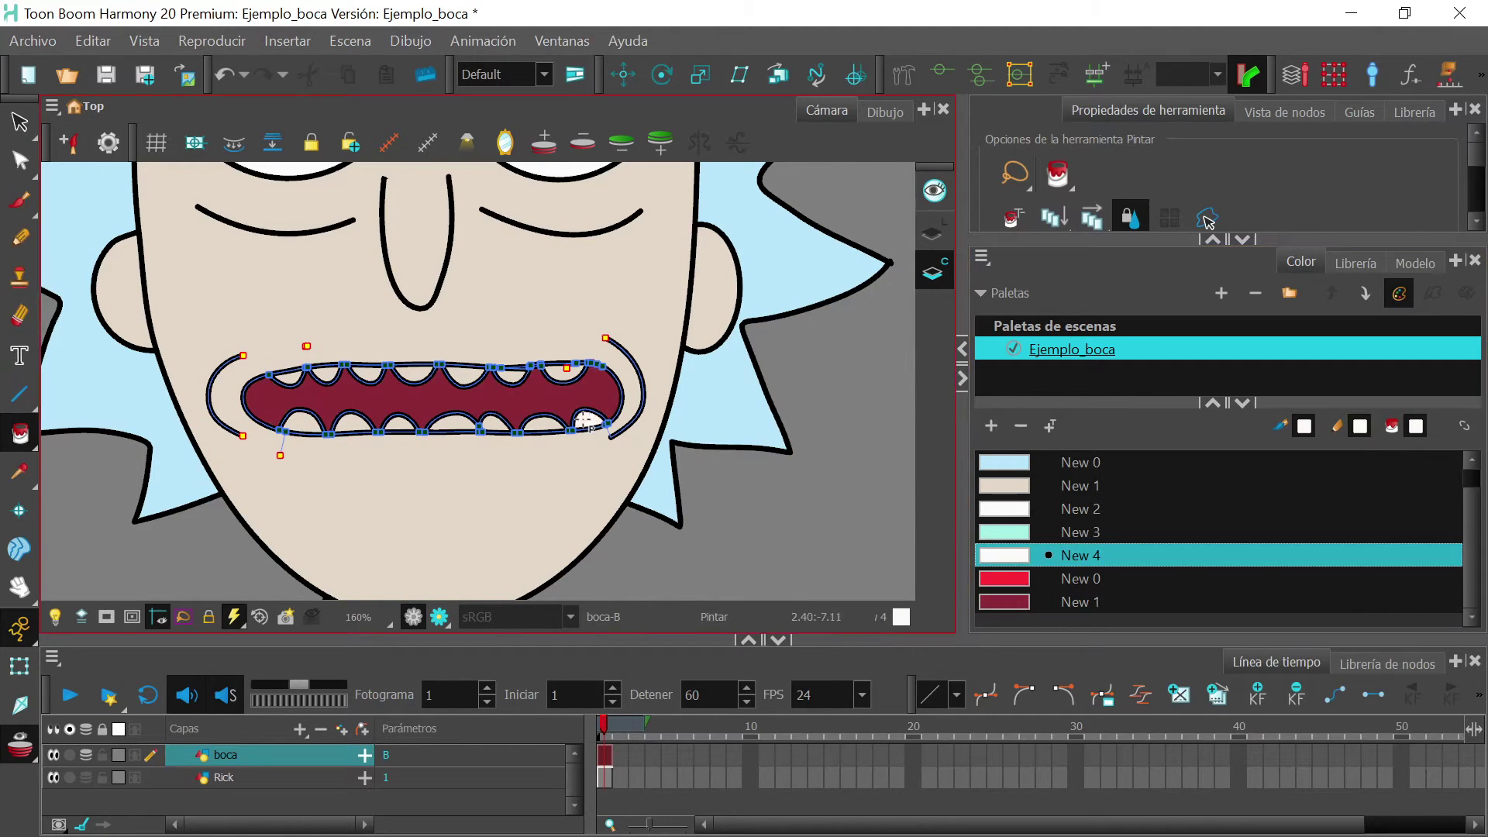
scroll(549, 403, up, 2)
click(612, 431)
click(541, 437)
click(462, 436)
click(399, 436)
mouse_move(342, 441)
mouse_down()
mouse_move(169, 443)
mouse_move(151, 365)
mouse_move(574, 355)
mouse_up()
drag(587, 391, 641, 381)
- Switch the boca layer to drawing C and generate Colour Art outlines from its mouth lines
drag(391, 761, 409, 761)
click(19, 122)
key(l)
mouse_move(746, 271)
mouse_down()
mouse_move(86, 429)
mouse_move(414, 229)
mouse_up()
key(alt+i)
- Paint mouth C with a dark red interior, a bright red tongue and white teeth
click(1005, 601)
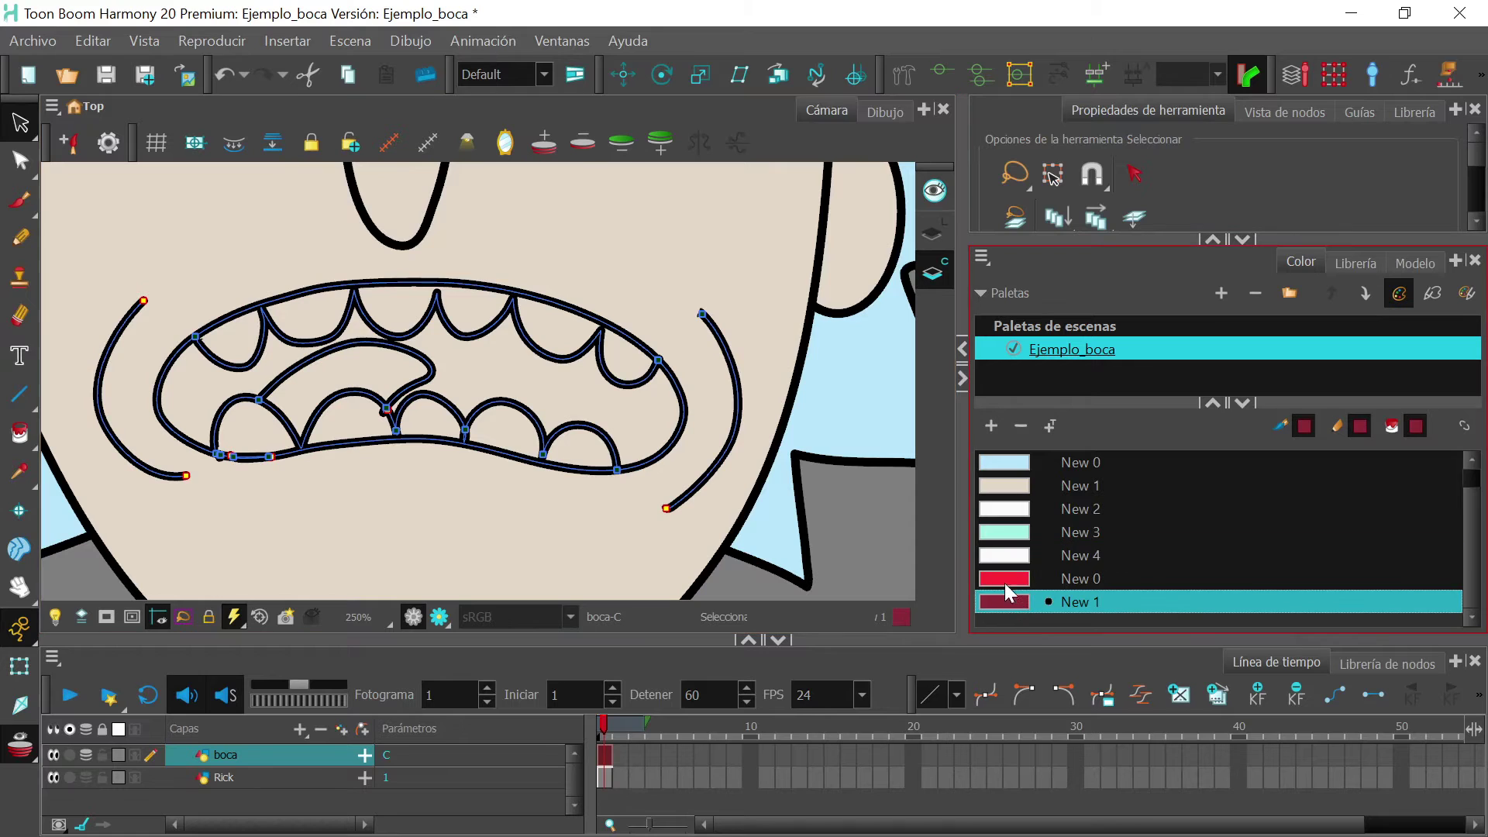
click(231, 389)
click(1005, 578)
click(392, 372)
click(1005, 555)
mouse_move(496, 434)
mouse_down()
mouse_move(628, 362)
mouse_move(349, 422)
mouse_up()
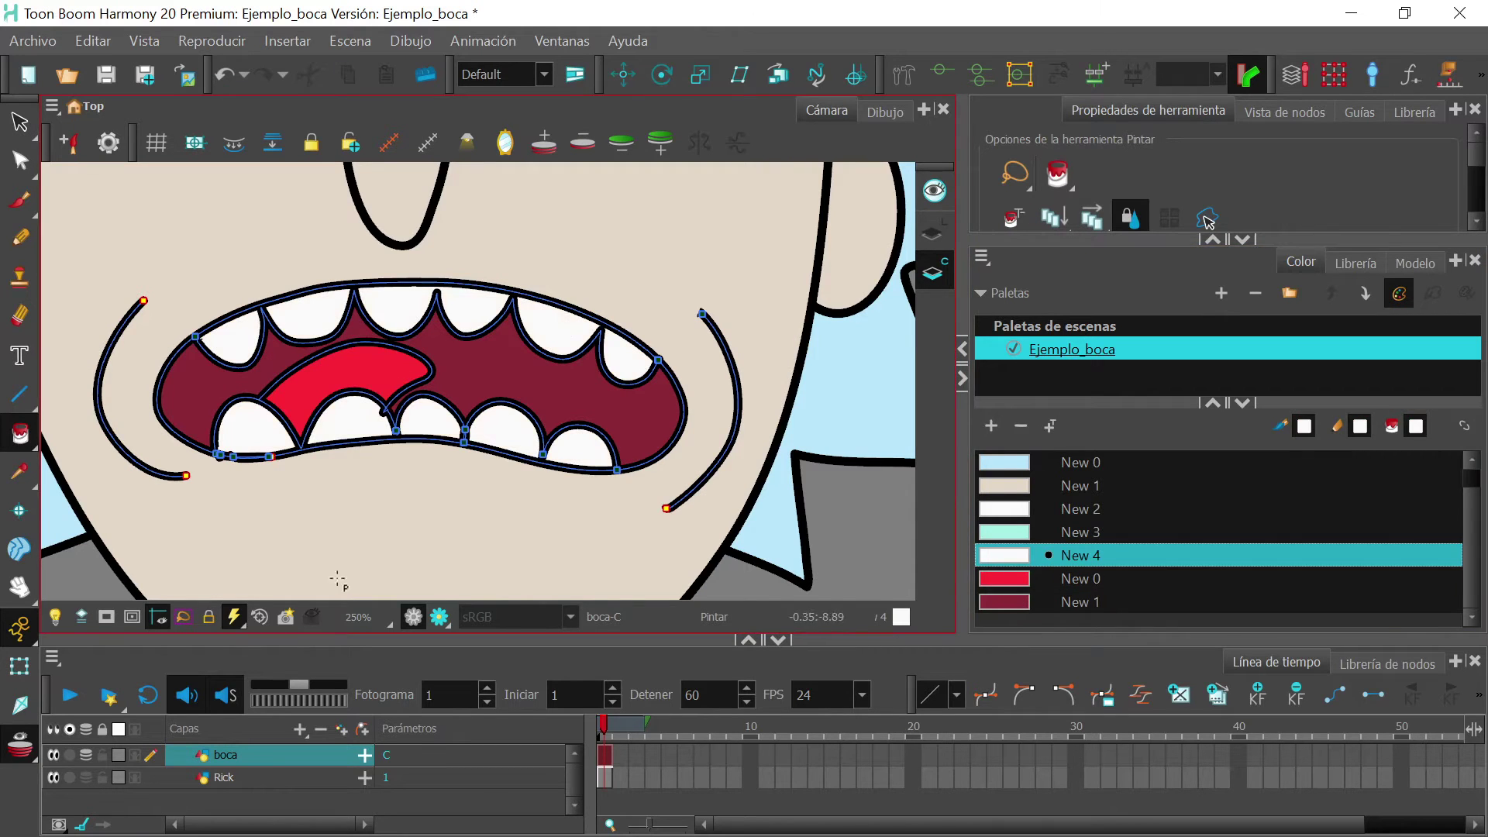
- Switch the boca layer to drawing D and generate Colour Art outlines from its selected mouth lines
mouse_move(388, 758)
mouse_down()
mouse_move(391, 727)
mouse_move(395, 760)
mouse_up()
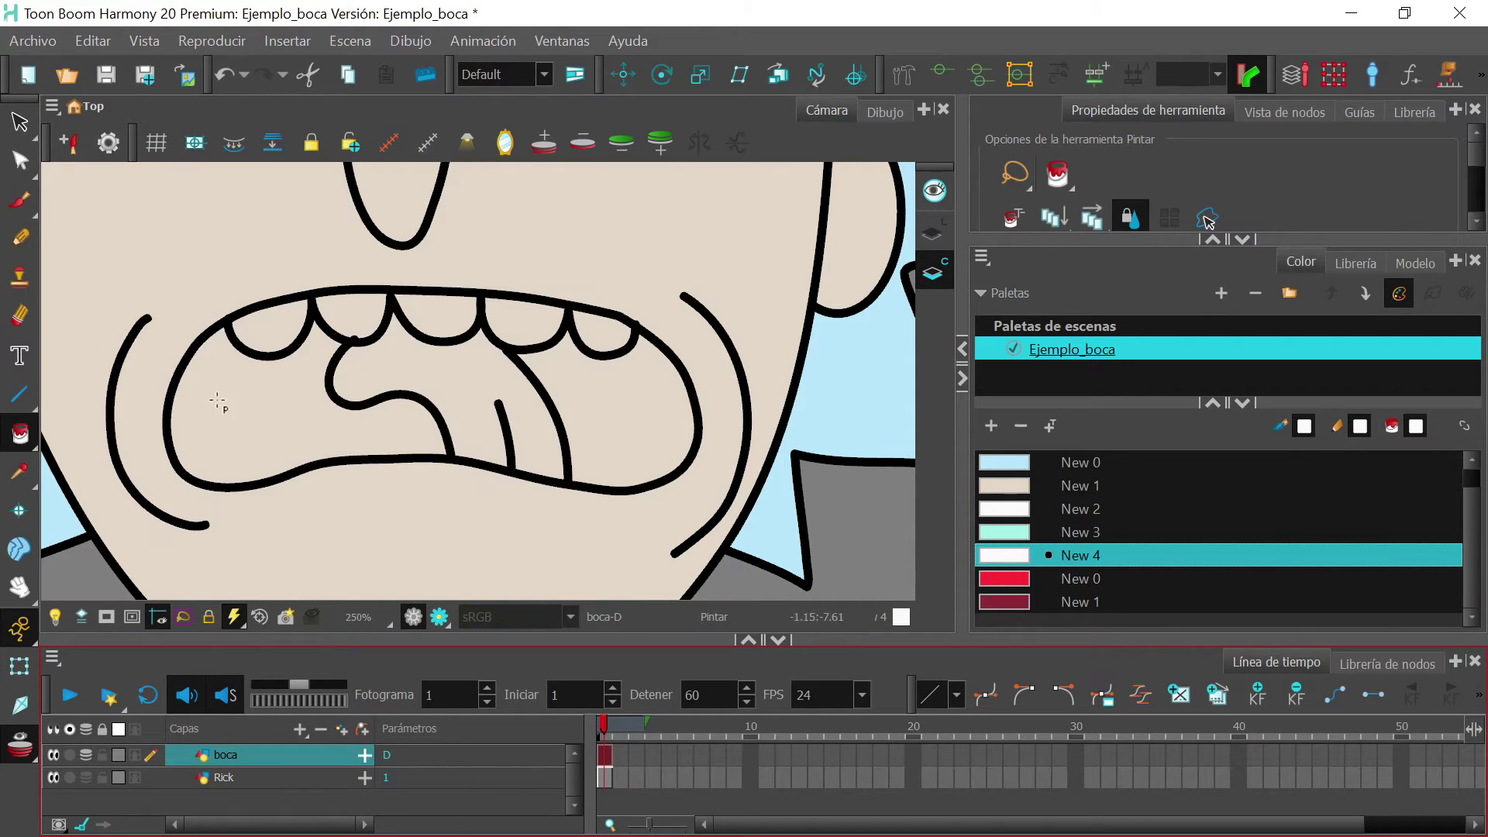
click(19, 122)
click(934, 232)
mouse_move(790, 281)
mouse_down()
mouse_move(785, 477)
mouse_move(791, 283)
mouse_up()
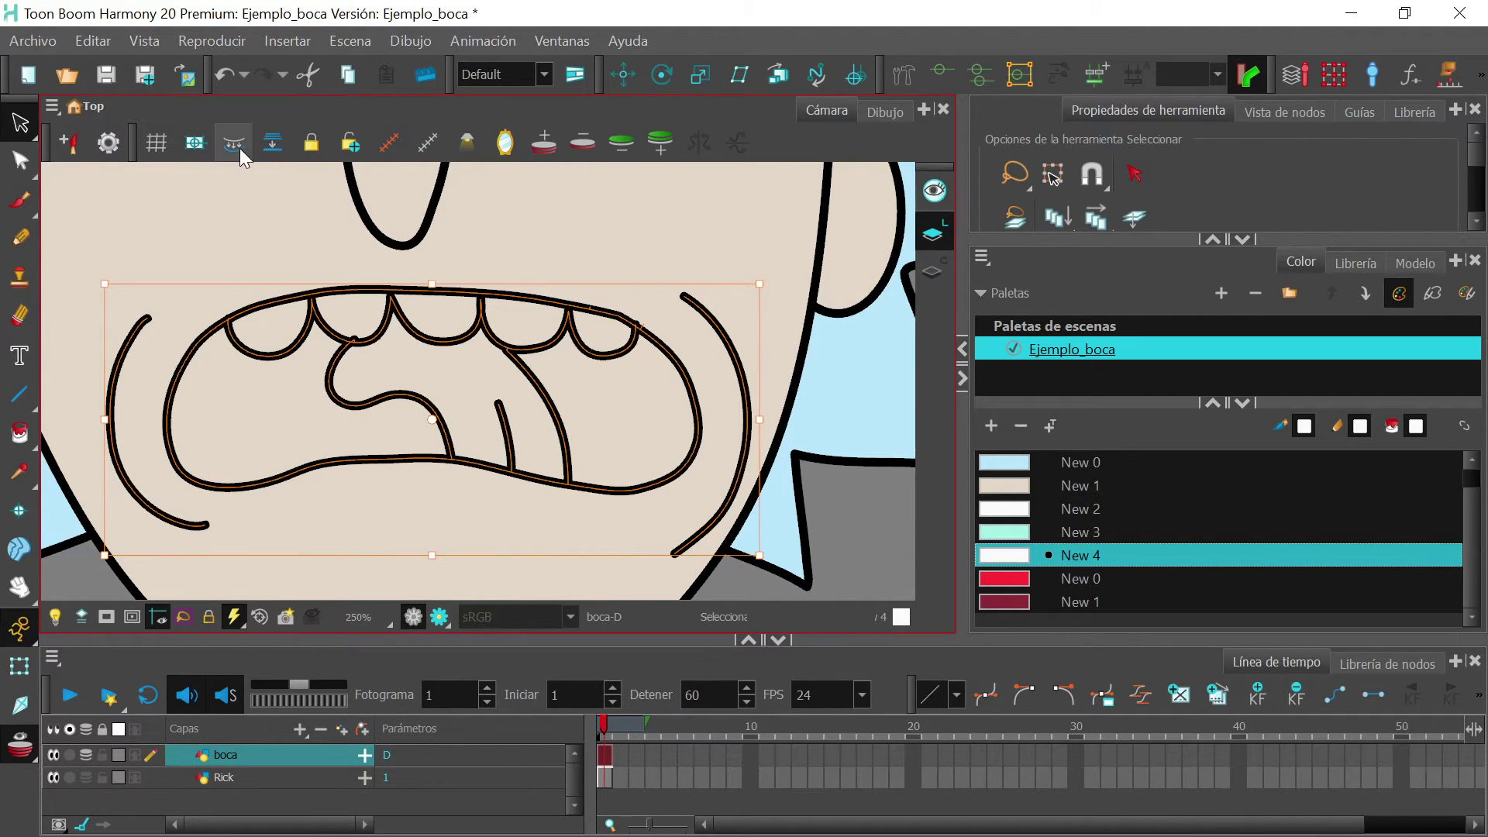
click(933, 268)
- Paint mouth D's tongue bright red and the interior on both sides of it dark red
click(1017, 582)
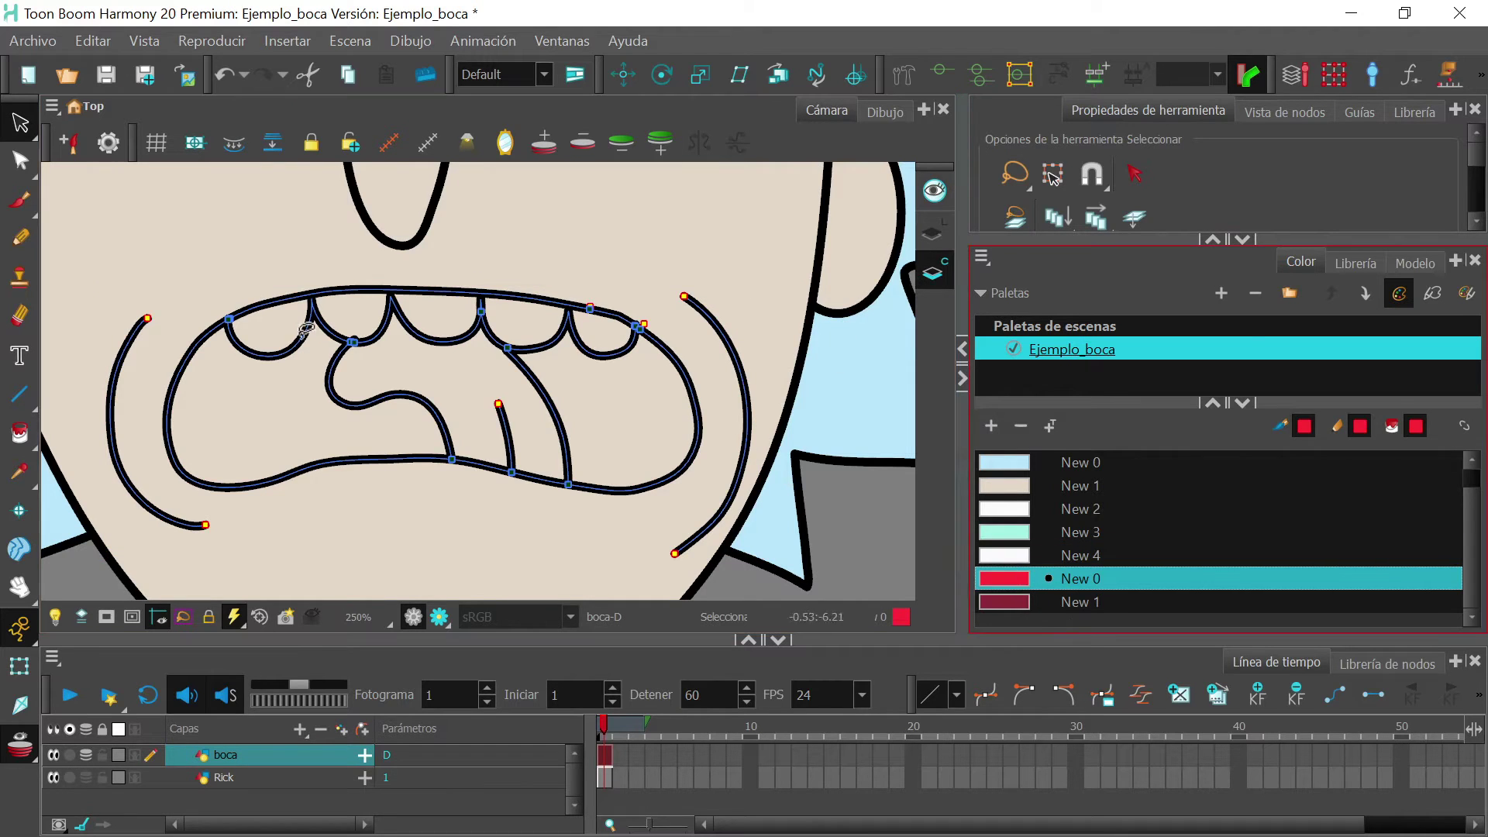
click(20, 433)
click(486, 442)
click(1017, 601)
click(600, 436)
click(310, 430)
- Paint the five upper teeth of mouth D white with the New 4 colour
click(1017, 555)
click(606, 332)
click(527, 324)
click(436, 316)
click(271, 328)
click(371, 310)
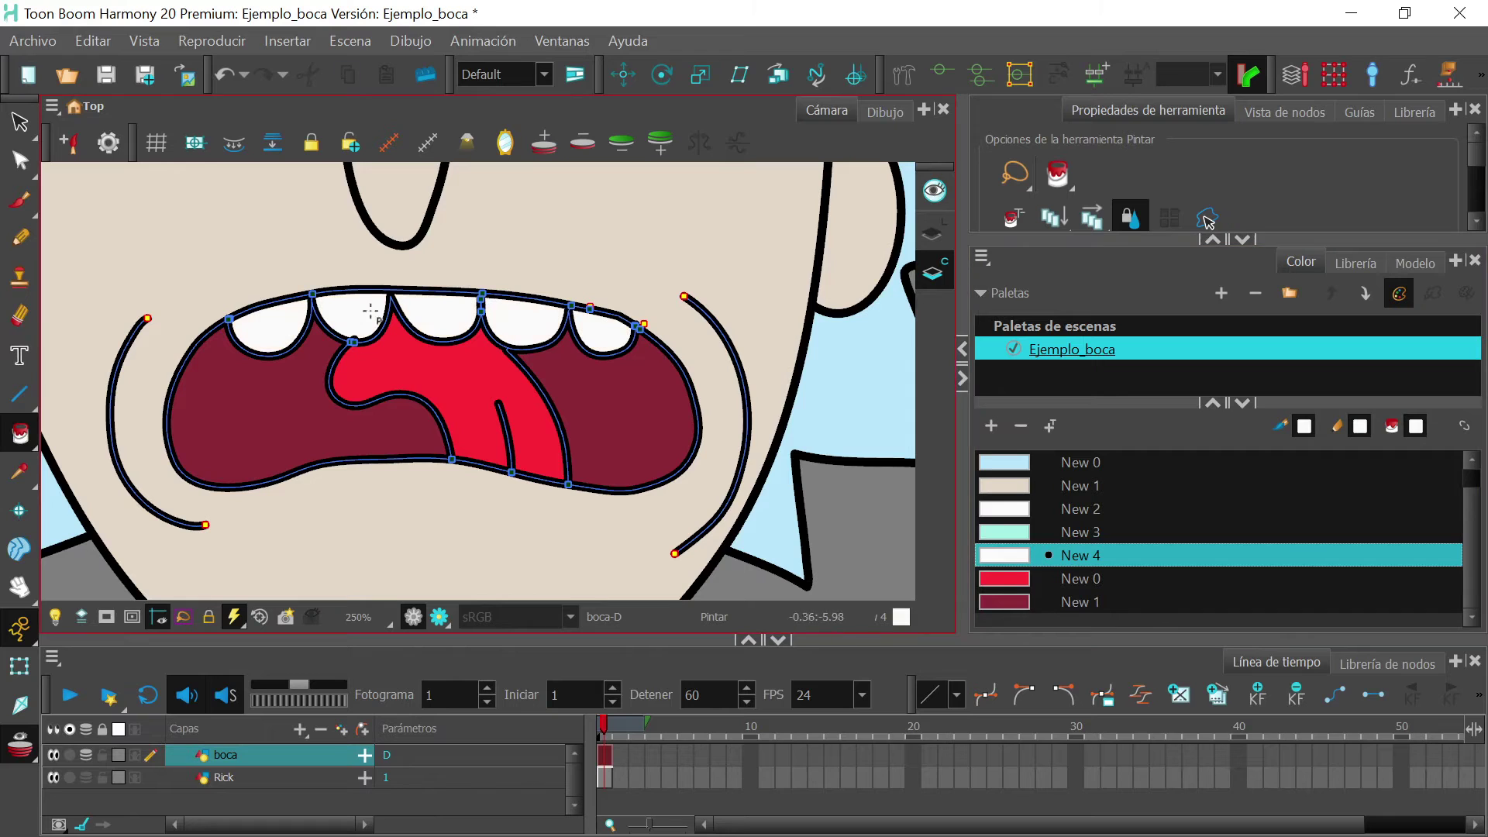
- Switch the boca layer to drawing E and select all of its mouth lines on the Line Art
drag(394, 761, 411, 761)
click(20, 121)
click(933, 231)
mouse_move(697, 272)
mouse_down()
mouse_move(299, 555)
mouse_move(690, 543)
mouse_up()
click(1006, 602)
key(ctrl+z)
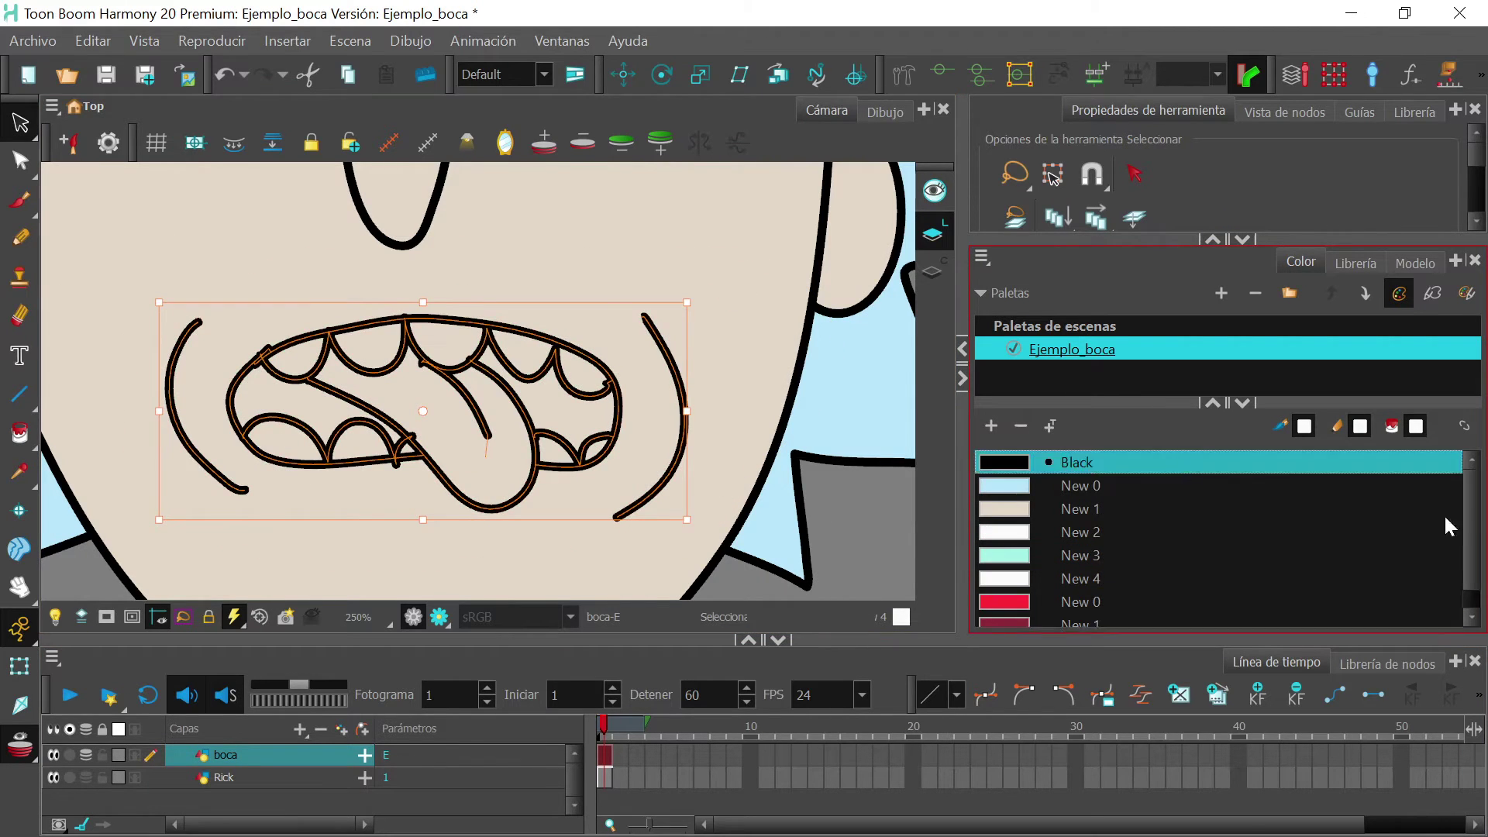
key(ctrl+z)
- Reselect mouth E's lines on the Line Art and generate its Colour Art outlines from them
click(937, 236)
mouse_move(707, 263)
mouse_down()
mouse_move(657, 416)
mouse_move(674, 365)
mouse_up()
click(233, 143)
click(934, 271)
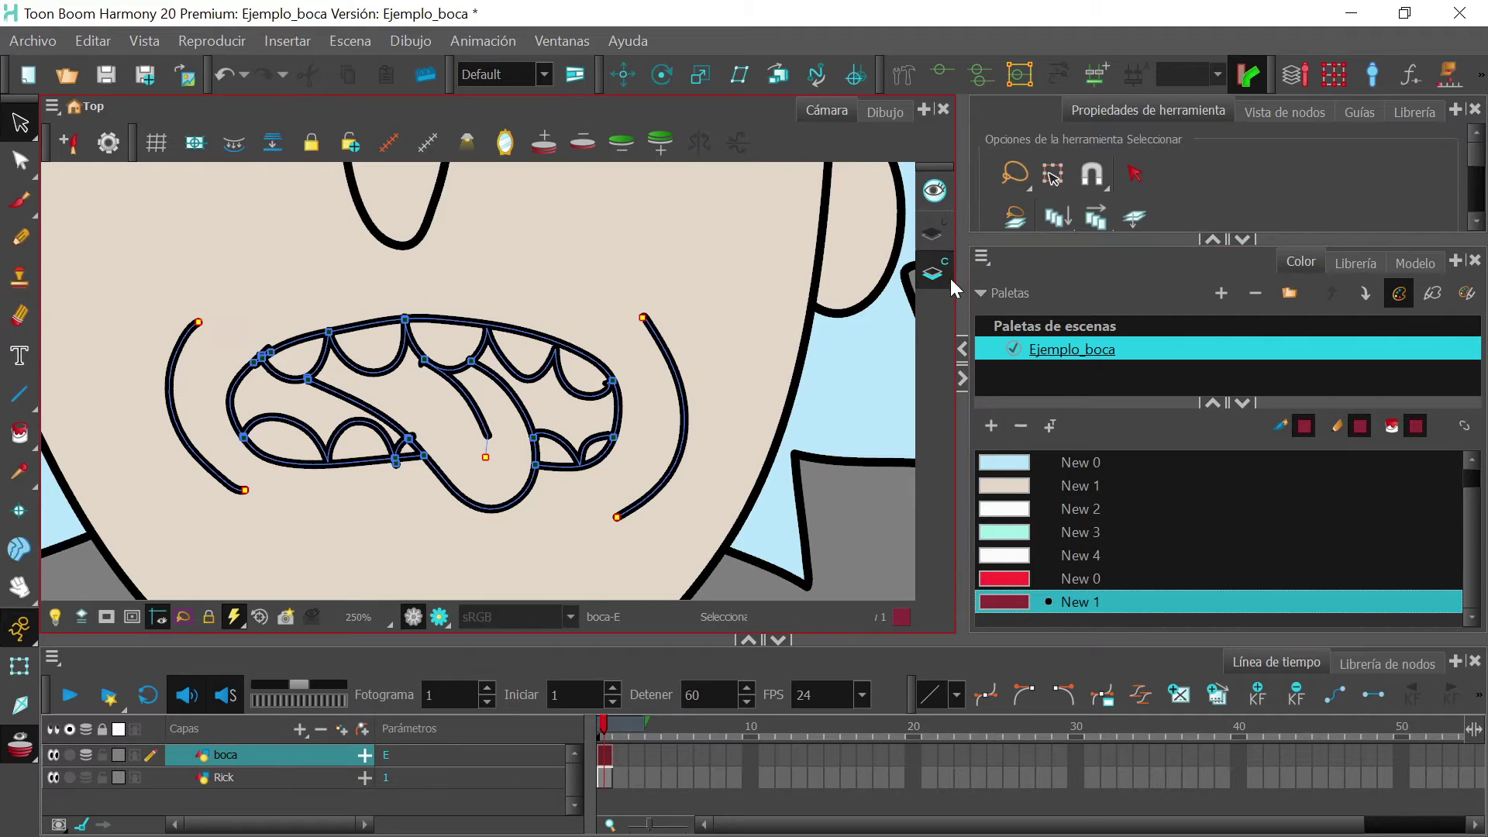
- Paint mouth E's interior dark red and its protruding tongue bright red
click(20, 432)
click(304, 408)
click(574, 407)
click(1004, 581)
click(465, 434)
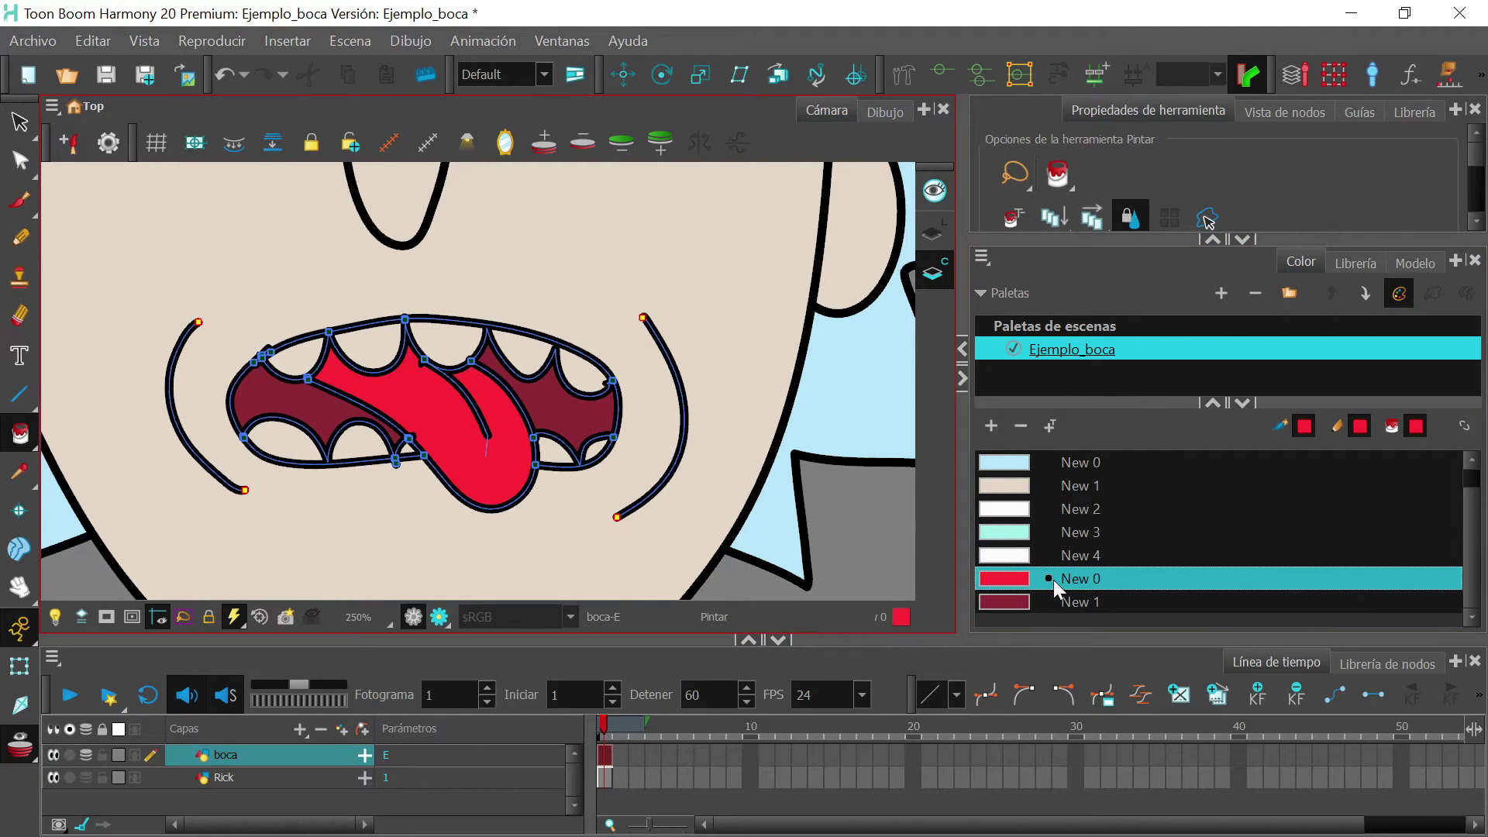
- Paint the upper and lower teeth of mouth E white with the New 4 colour
click(1023, 556)
click(583, 372)
click(523, 350)
click(597, 447)
click(300, 363)
click(285, 440)
click(358, 442)
click(407, 450)
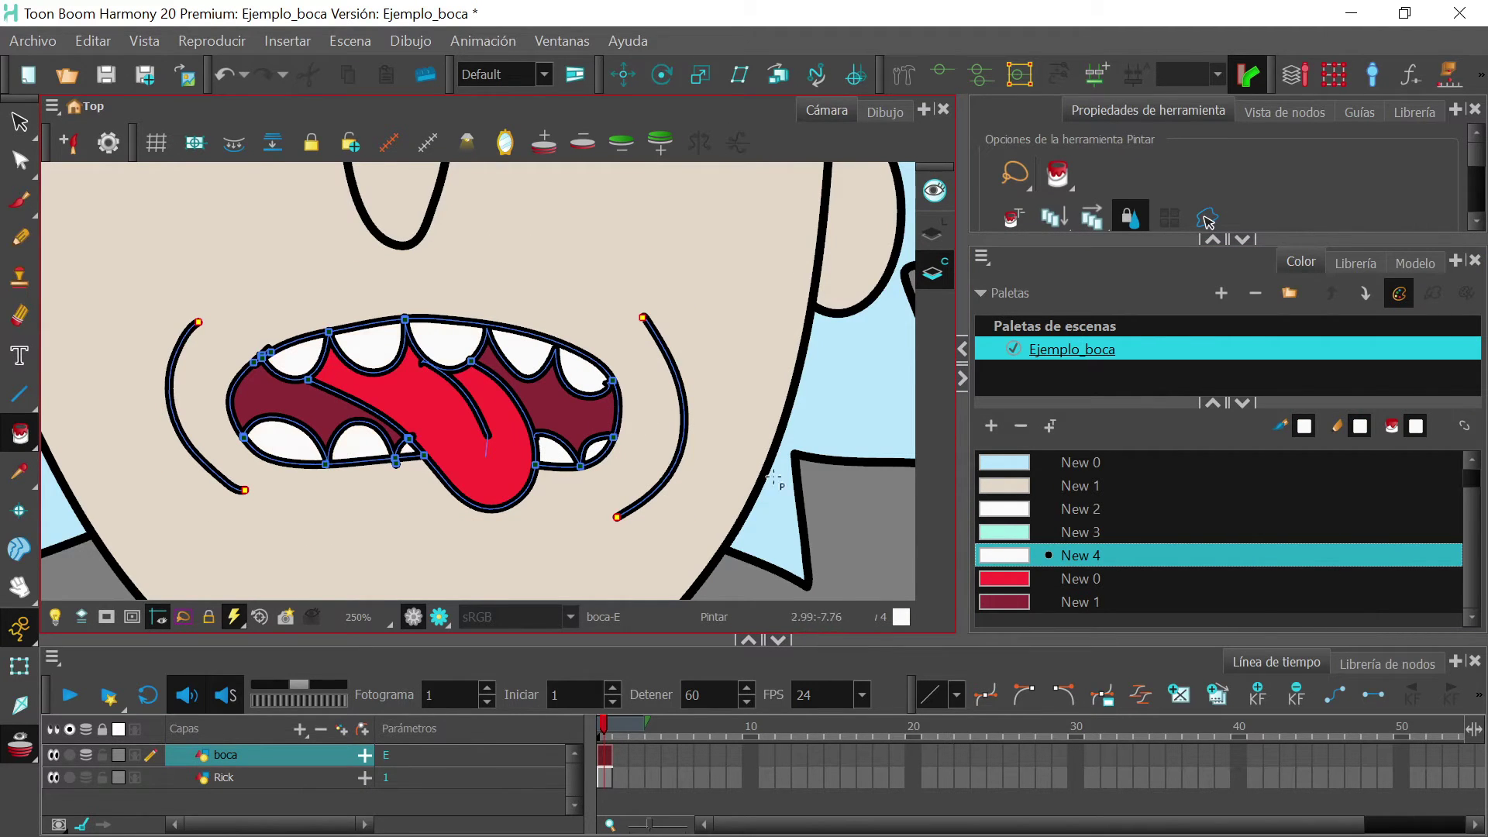
- Switch the boca layer to drawing X and save the scene
click(386, 771)
scroll(700, 424, down, 6)
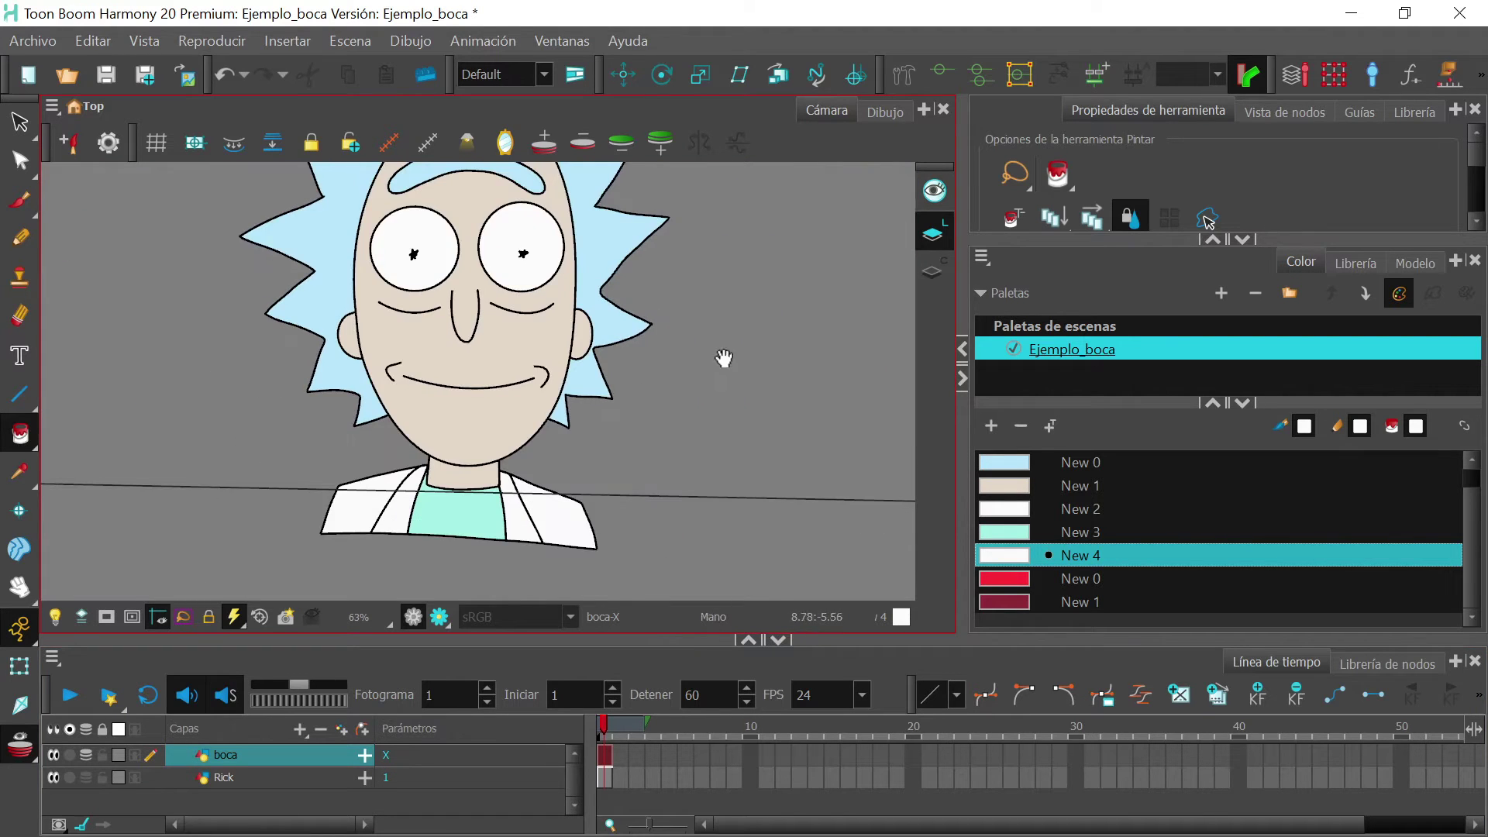
drag(724, 358, 698, 439)
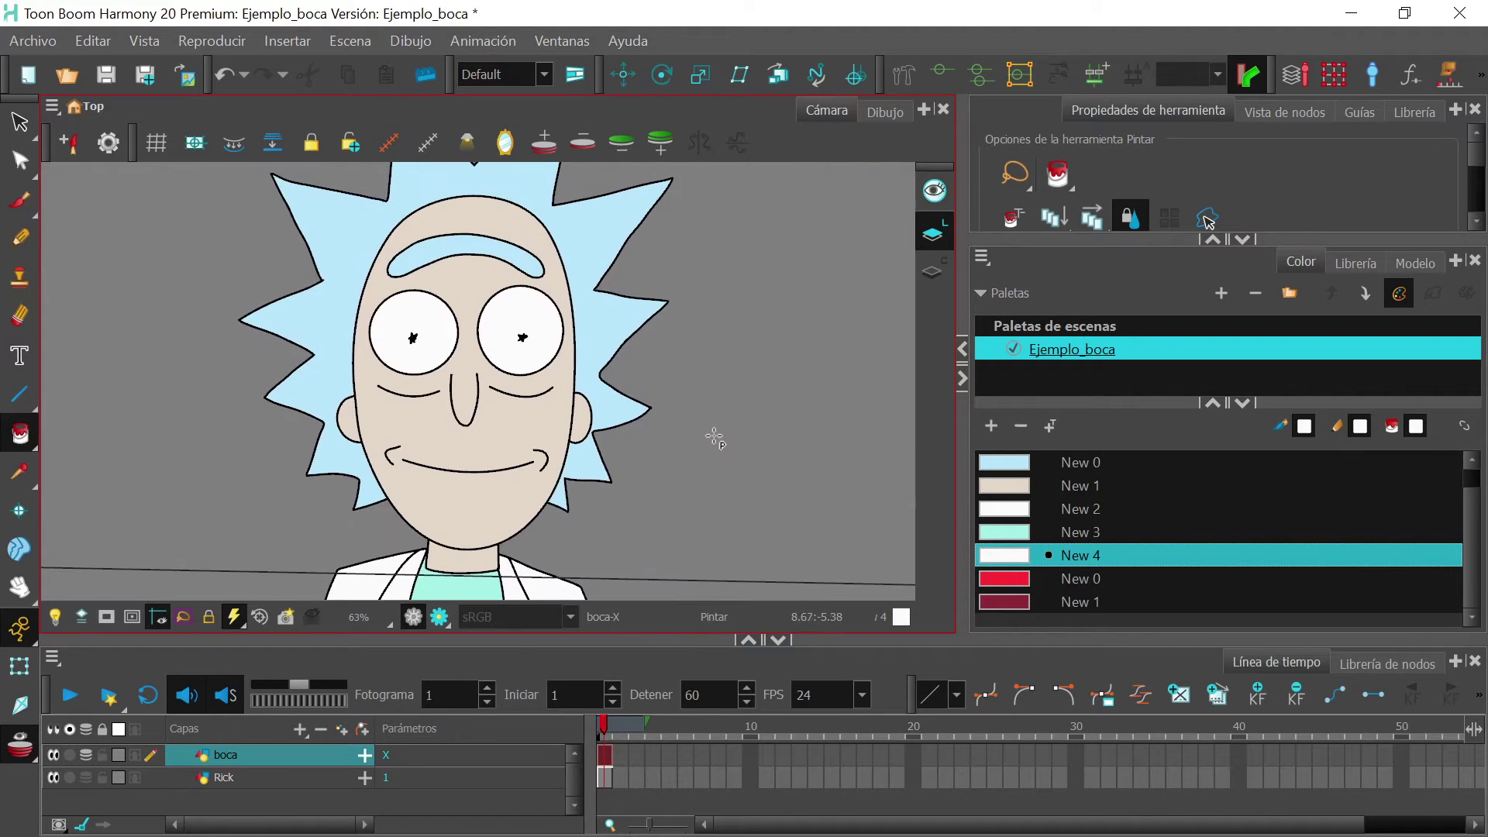
scroll(692, 439, down, 1)
click(32, 40)
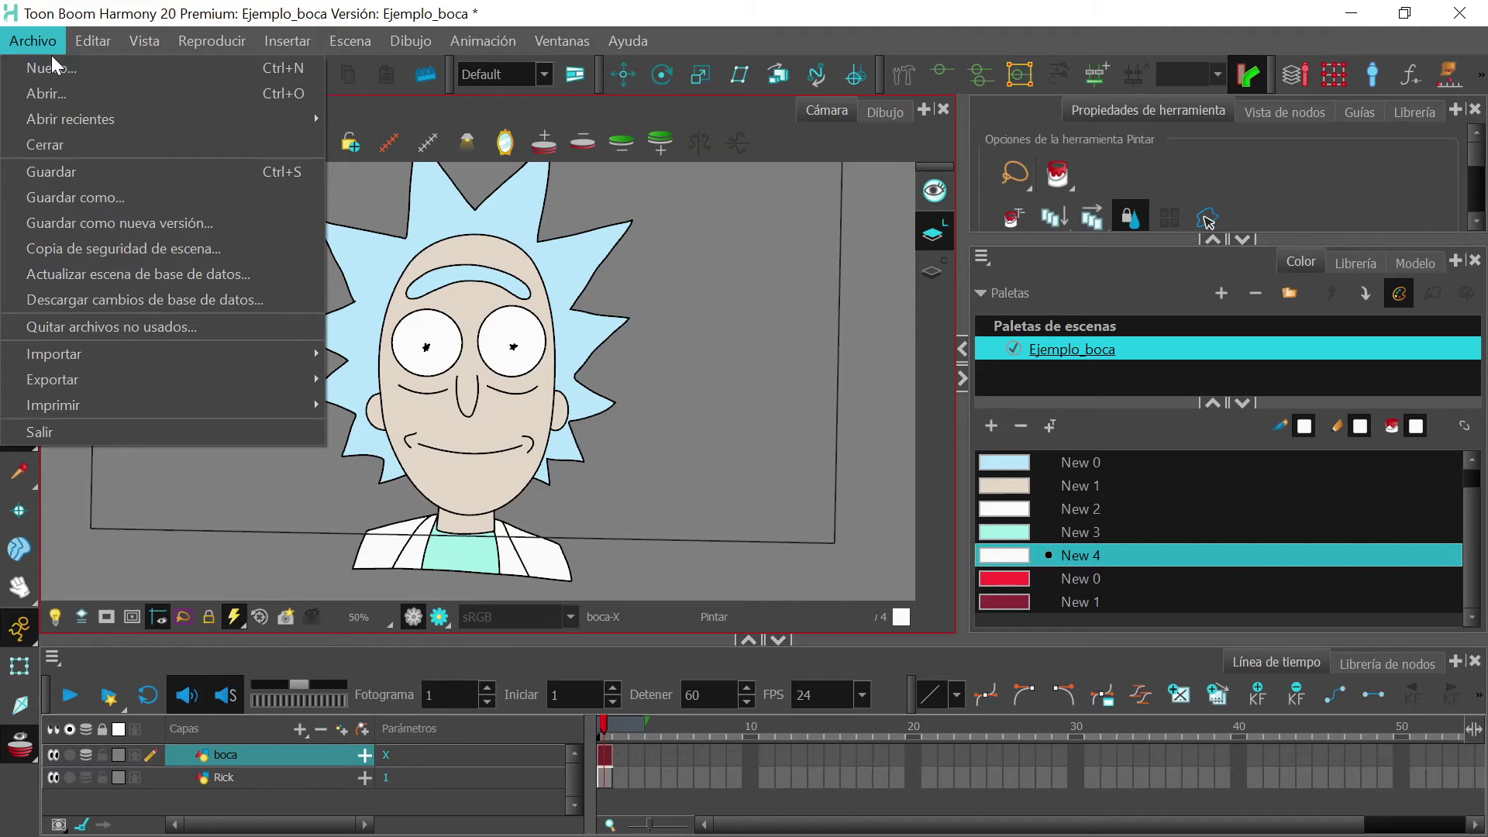
click(73, 168)
- Activate the Pencil tool and make Black the current colour
key(alt+slash)
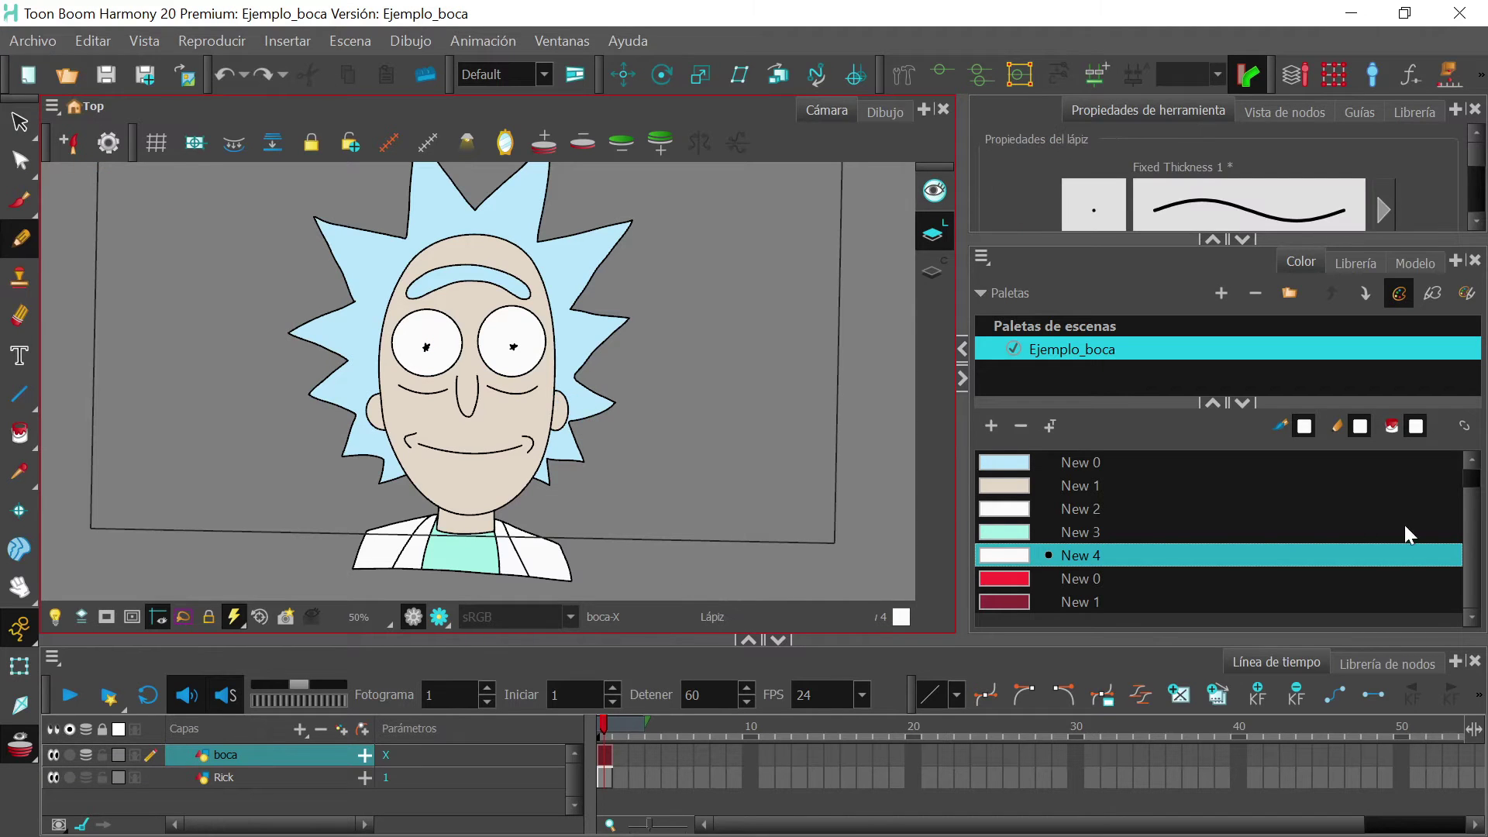
drag(1472, 532, 1483, 504)
click(1141, 462)
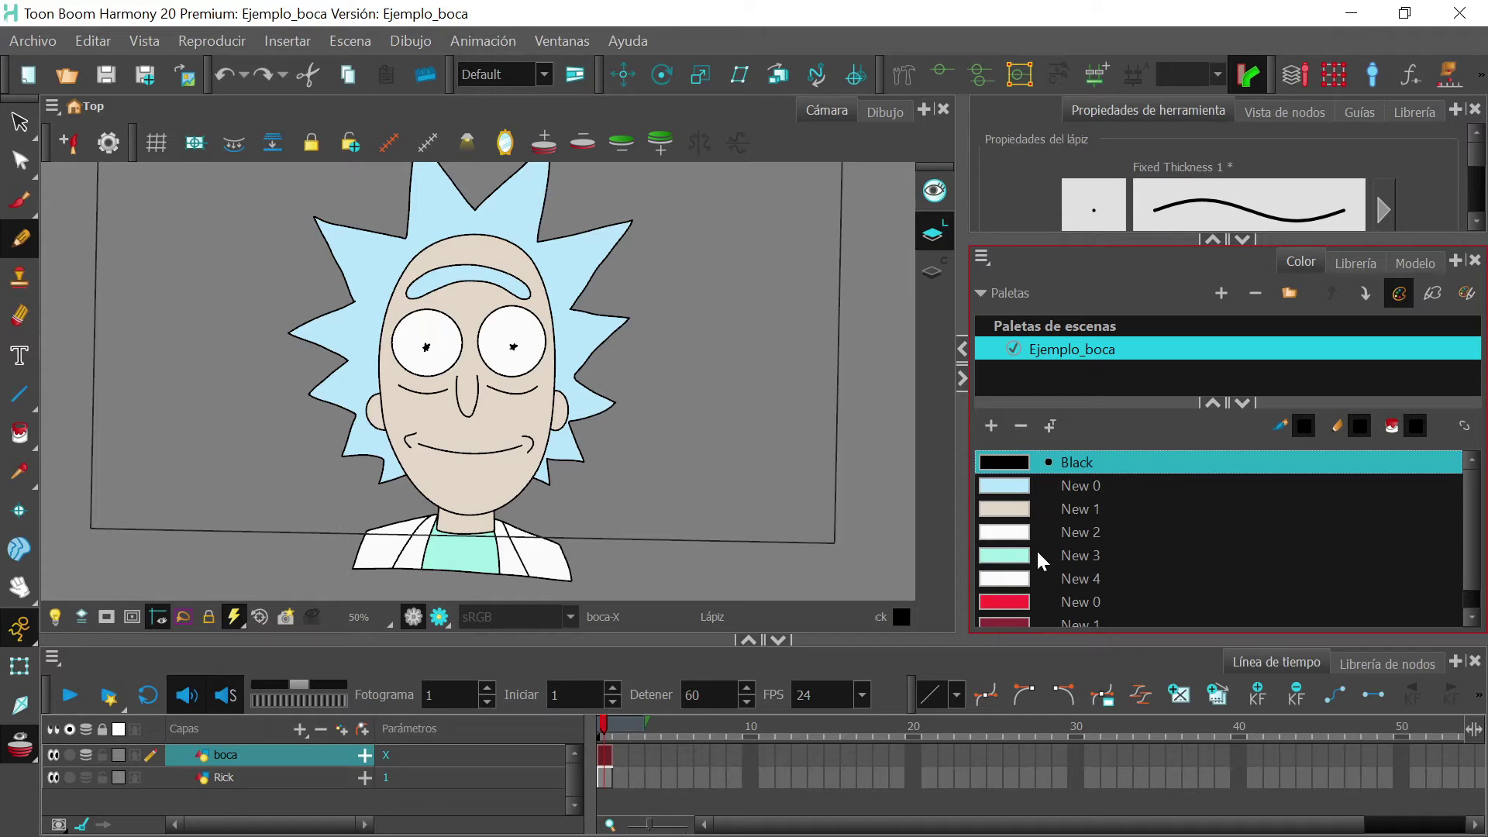
- Import the sound file Rick.mp3 from the desktop into the scene
click(43, 36)
mouse_move(110, 356)
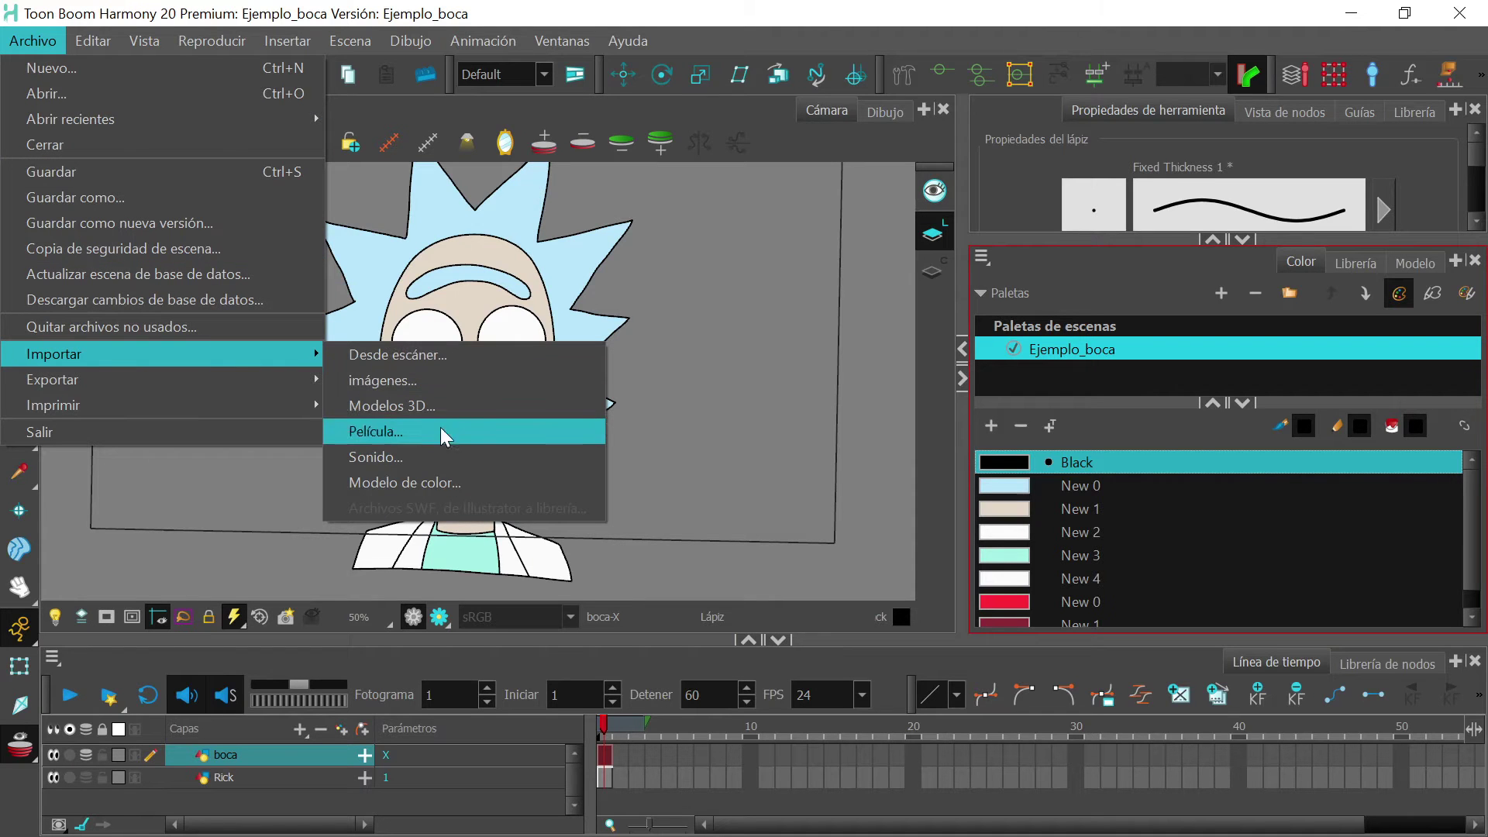
click(445, 455)
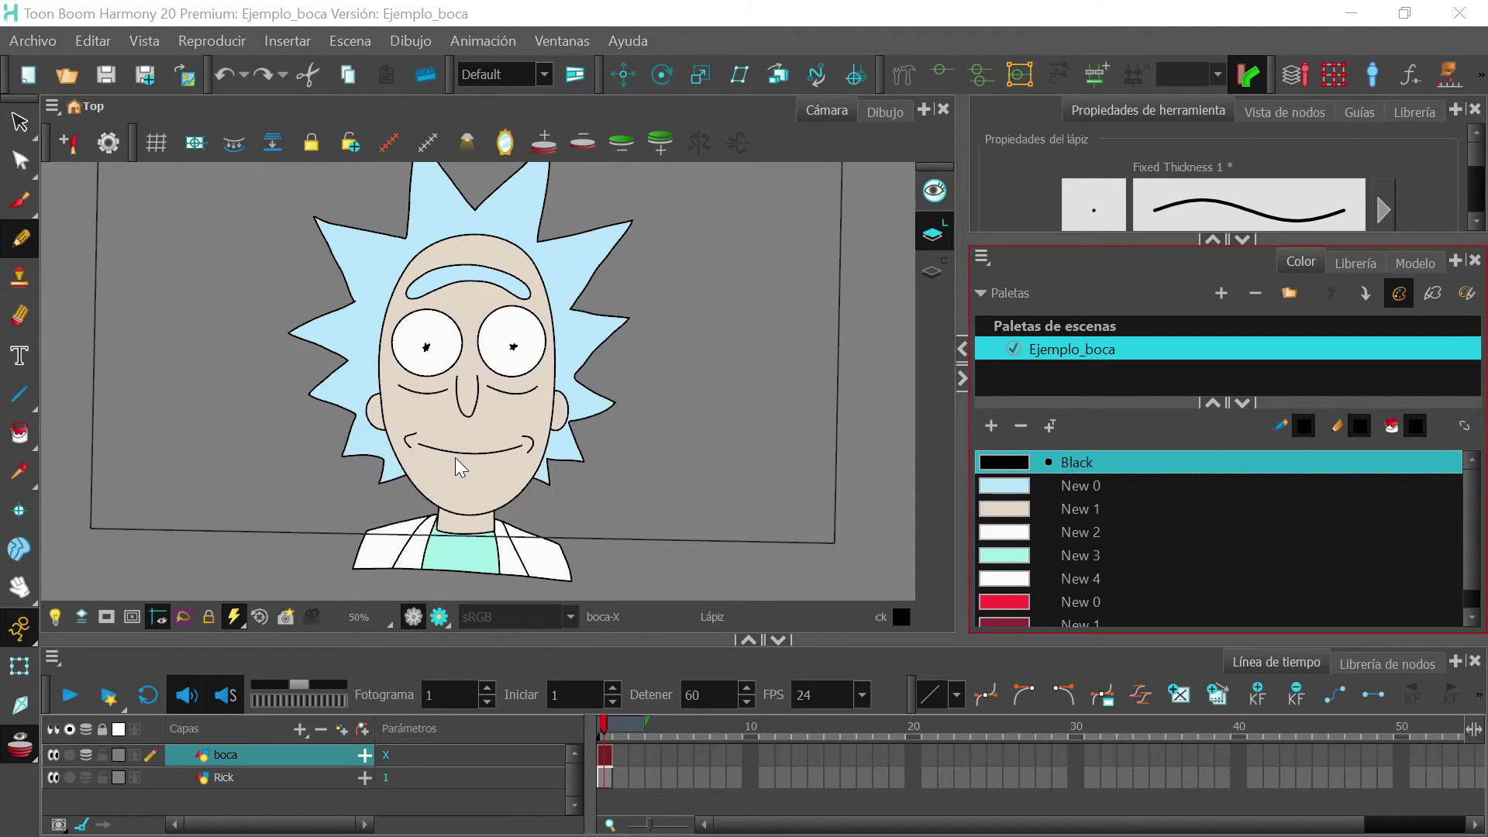
click(86, 231)
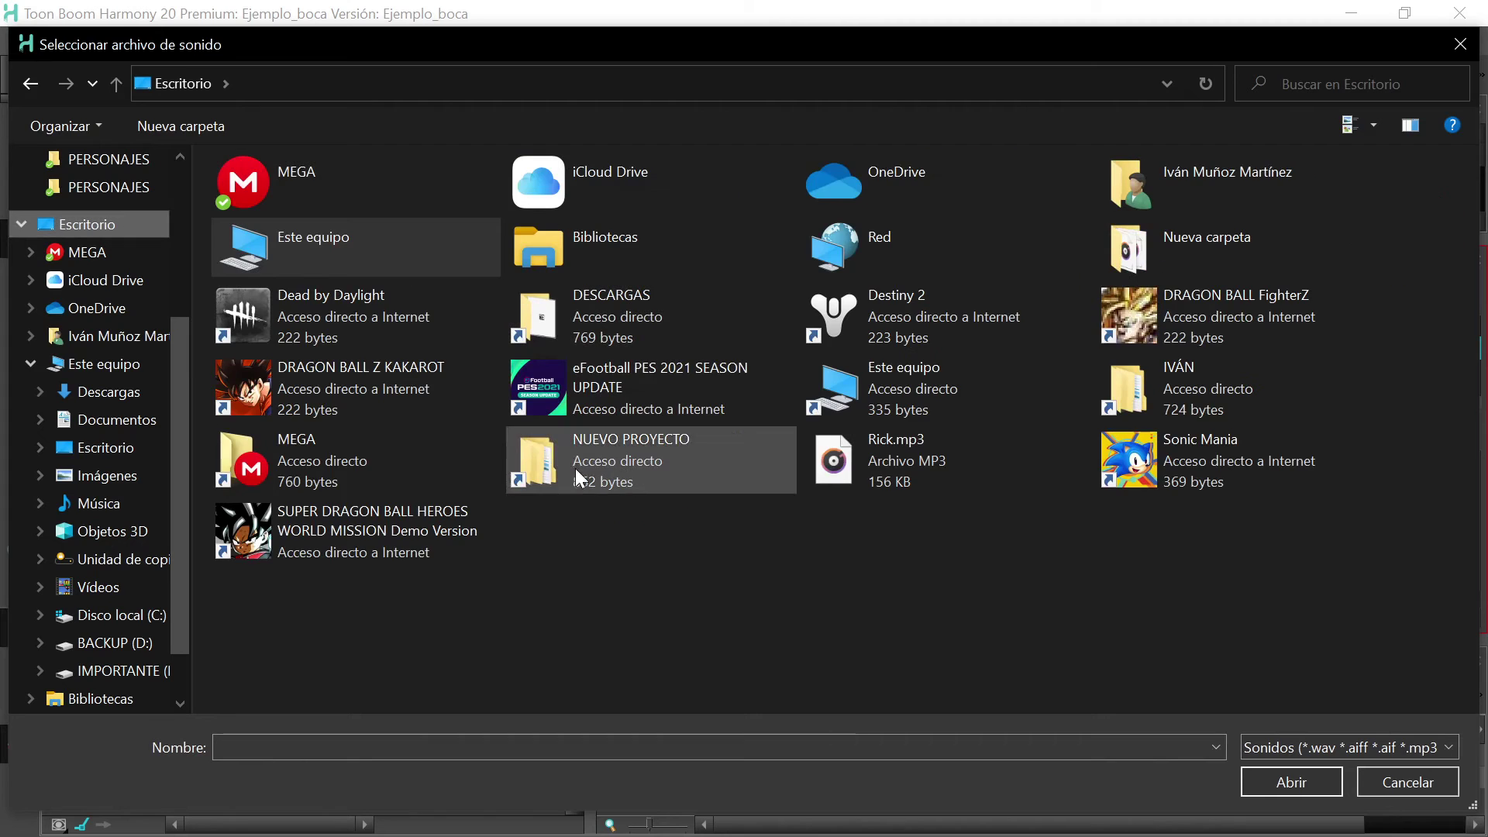
click(940, 488)
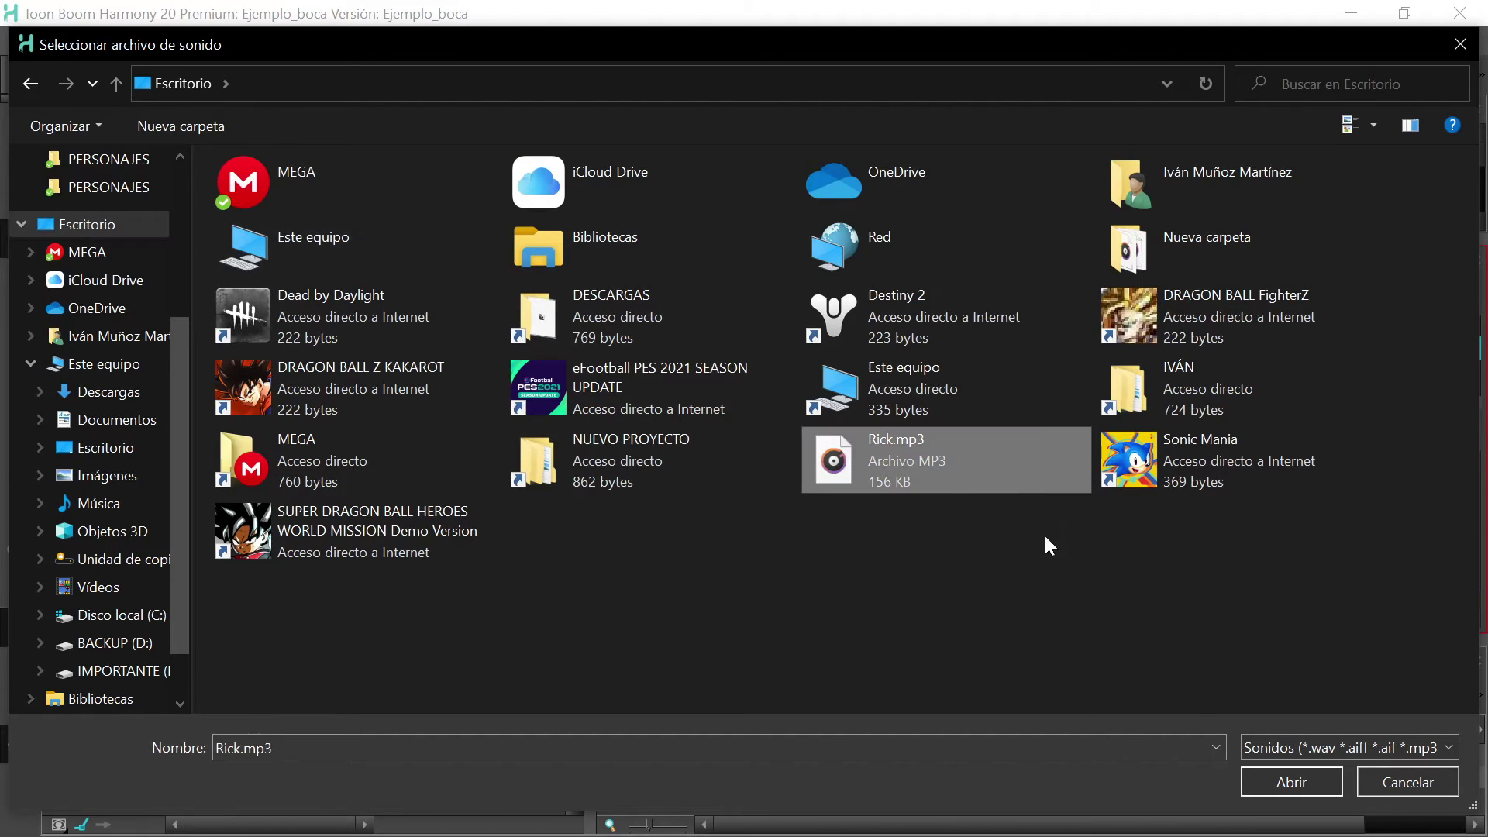
click(1266, 782)
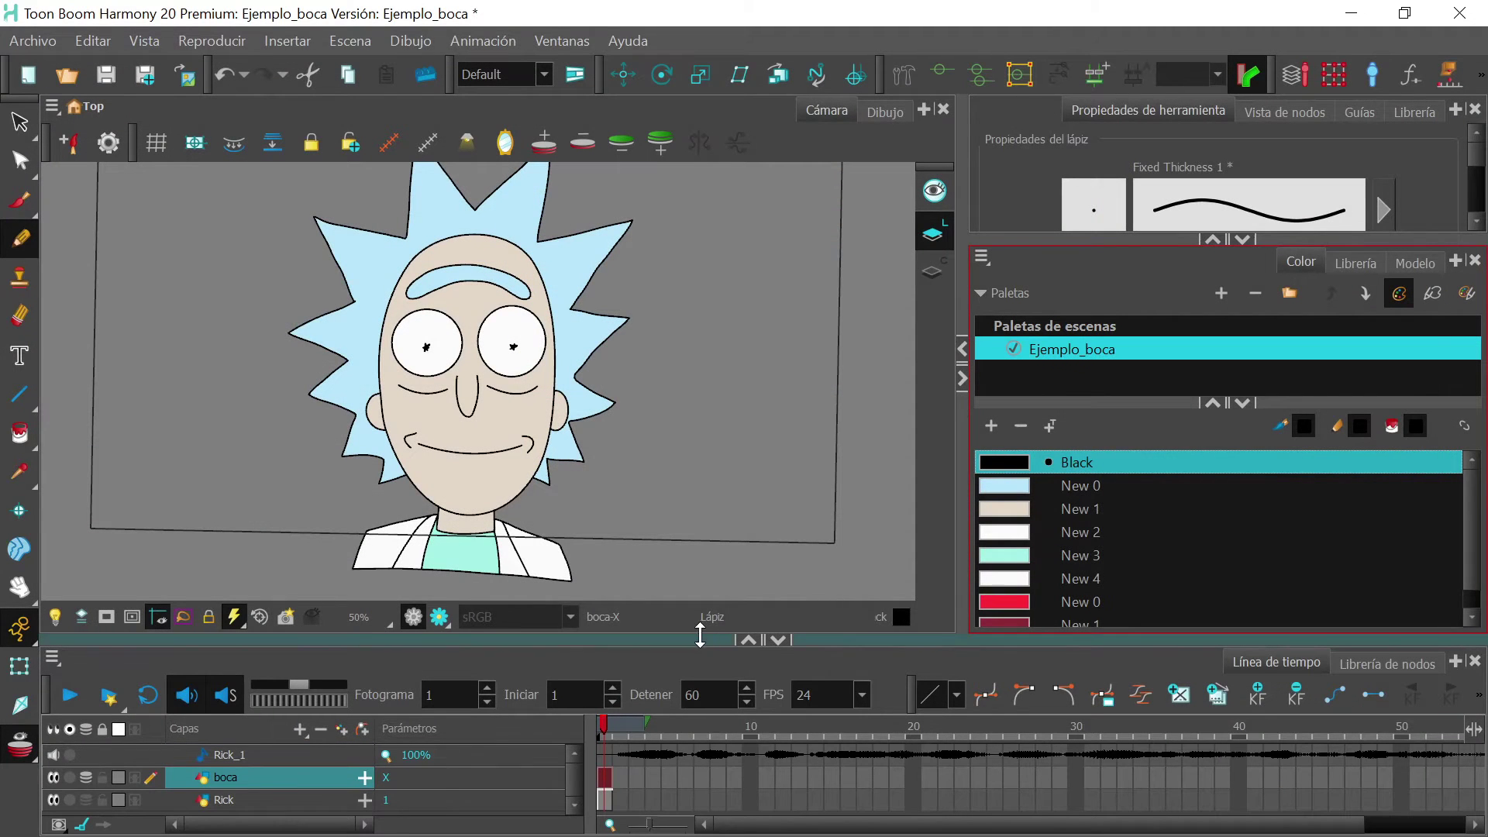
- Extend the scene's end to frame 233 so the timeline covers the whole Rick_1 sound
drag(700, 635, 713, 523)
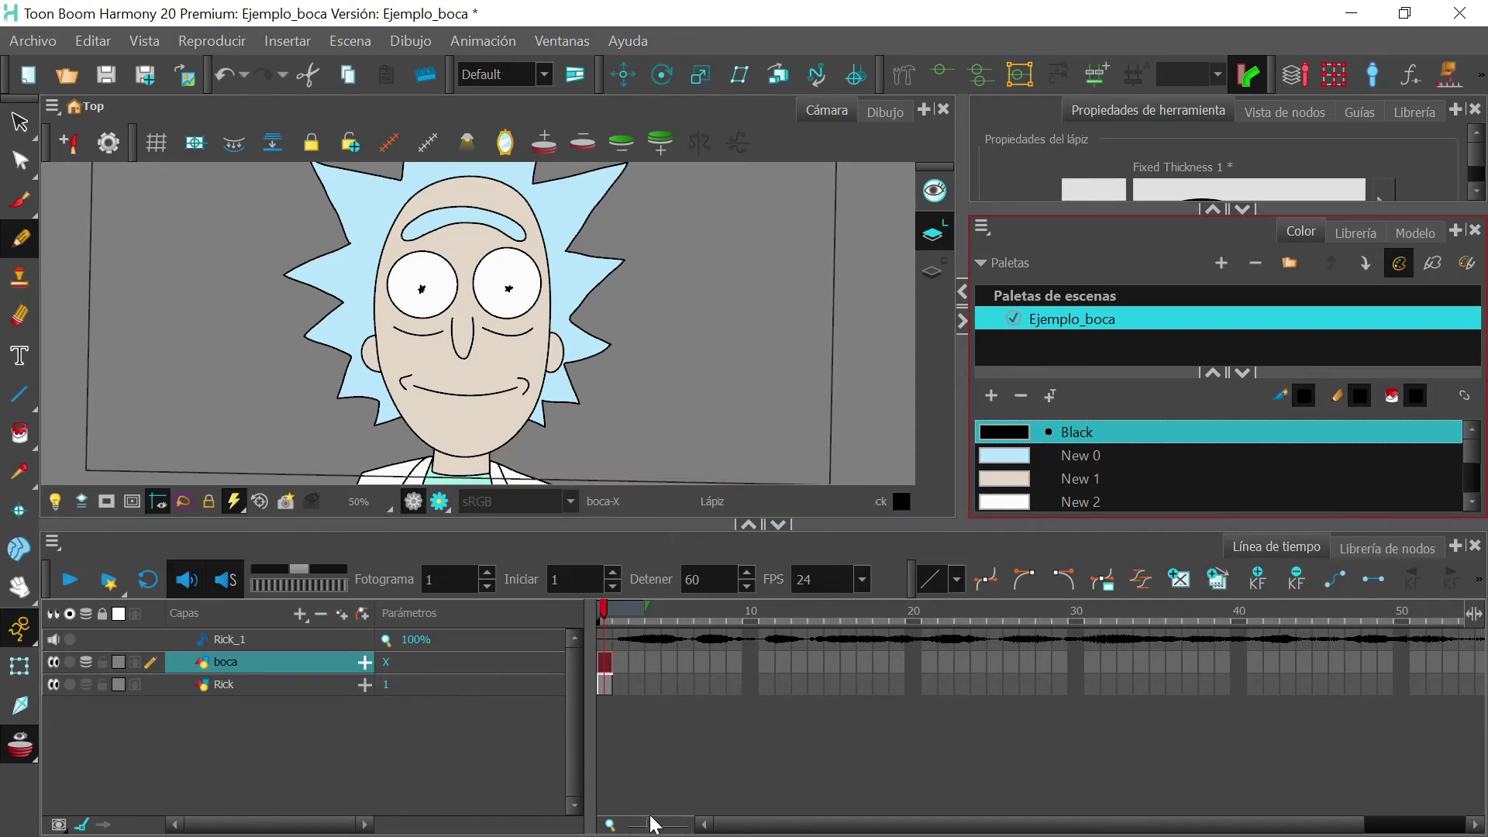
drag(648, 825, 640, 829)
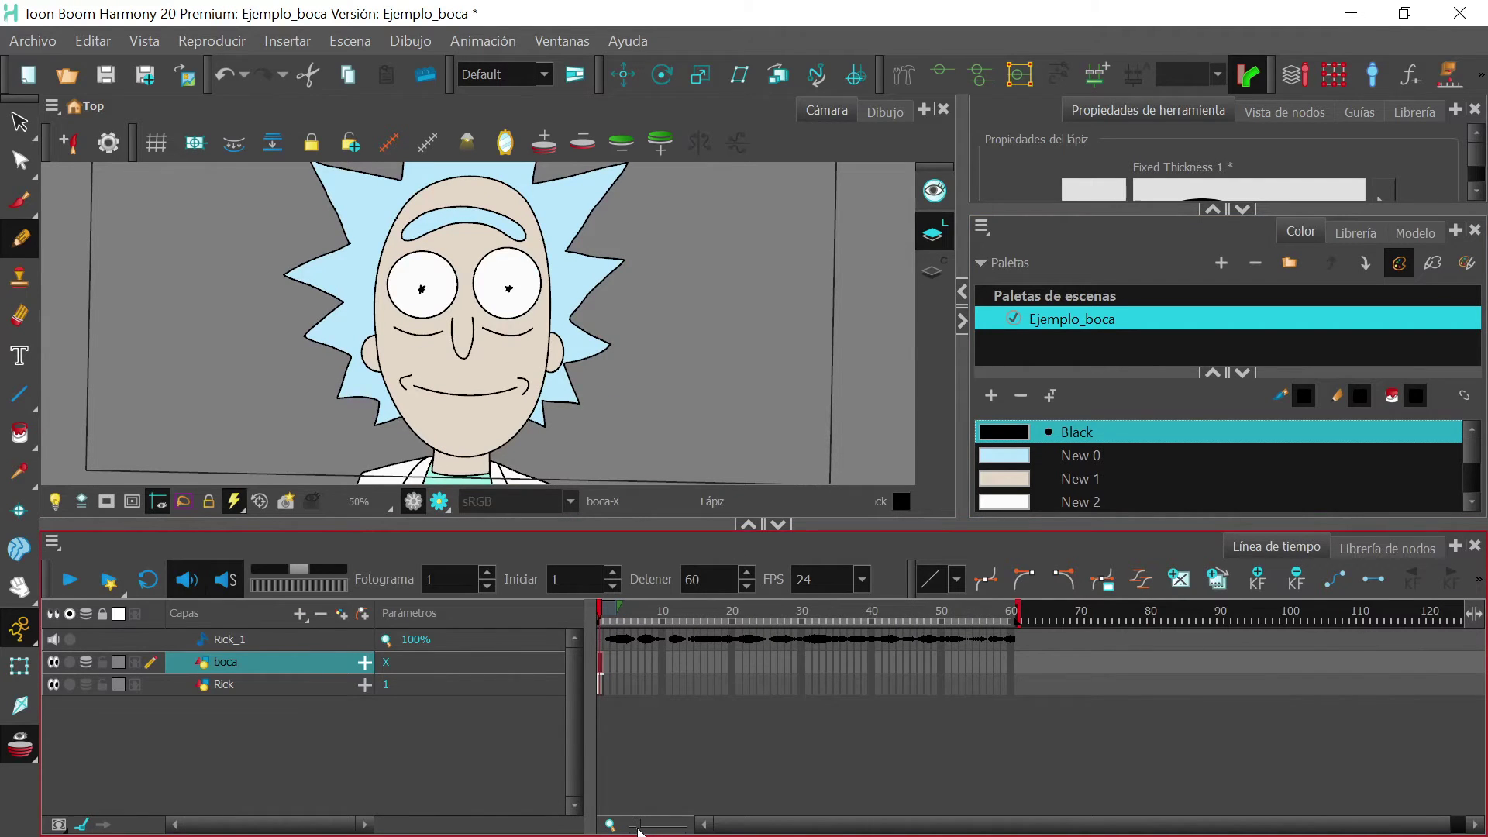
drag(1021, 620, 1404, 620)
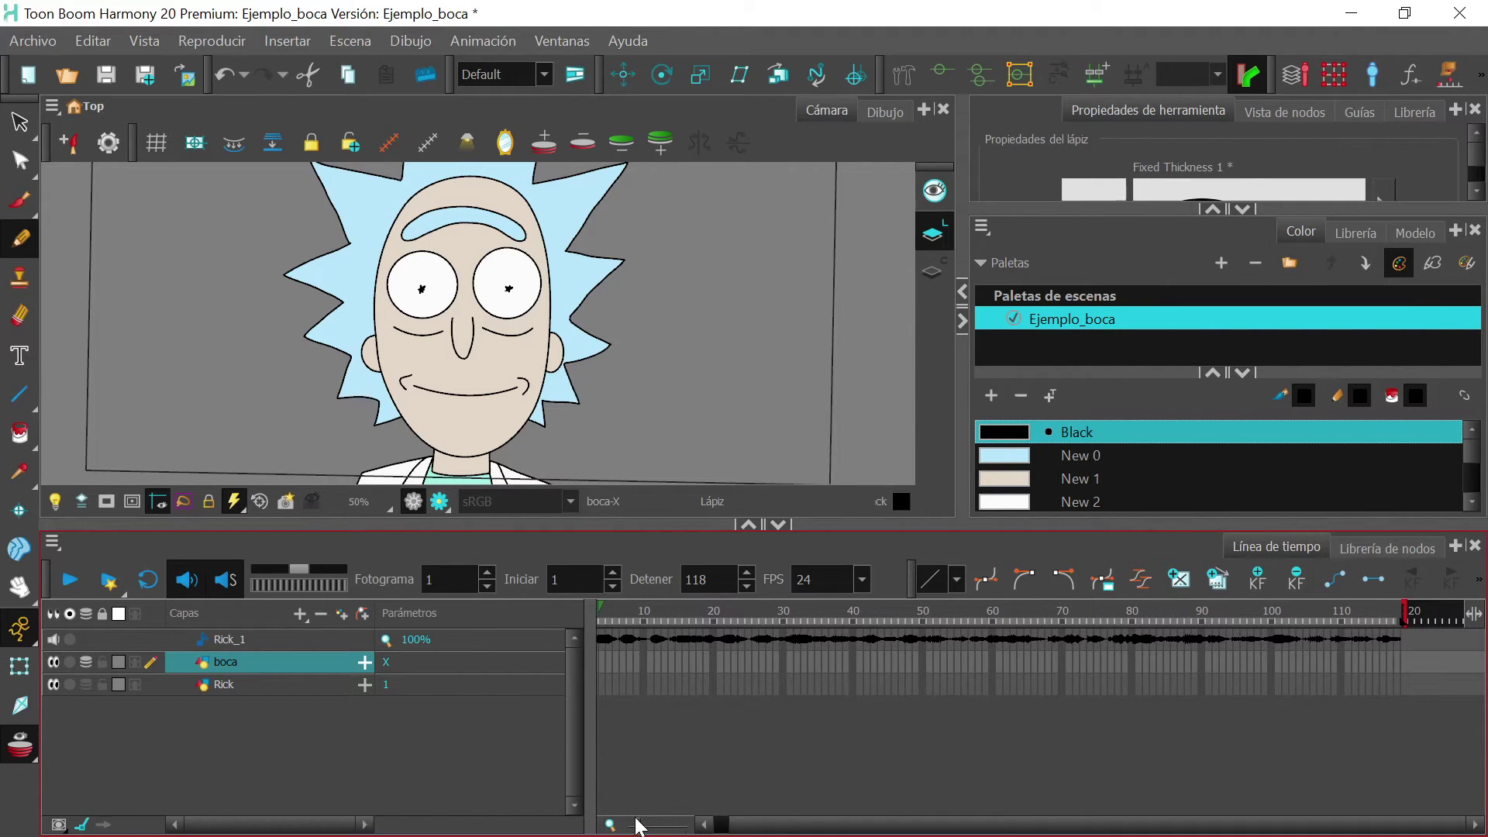
drag(637, 826, 630, 829)
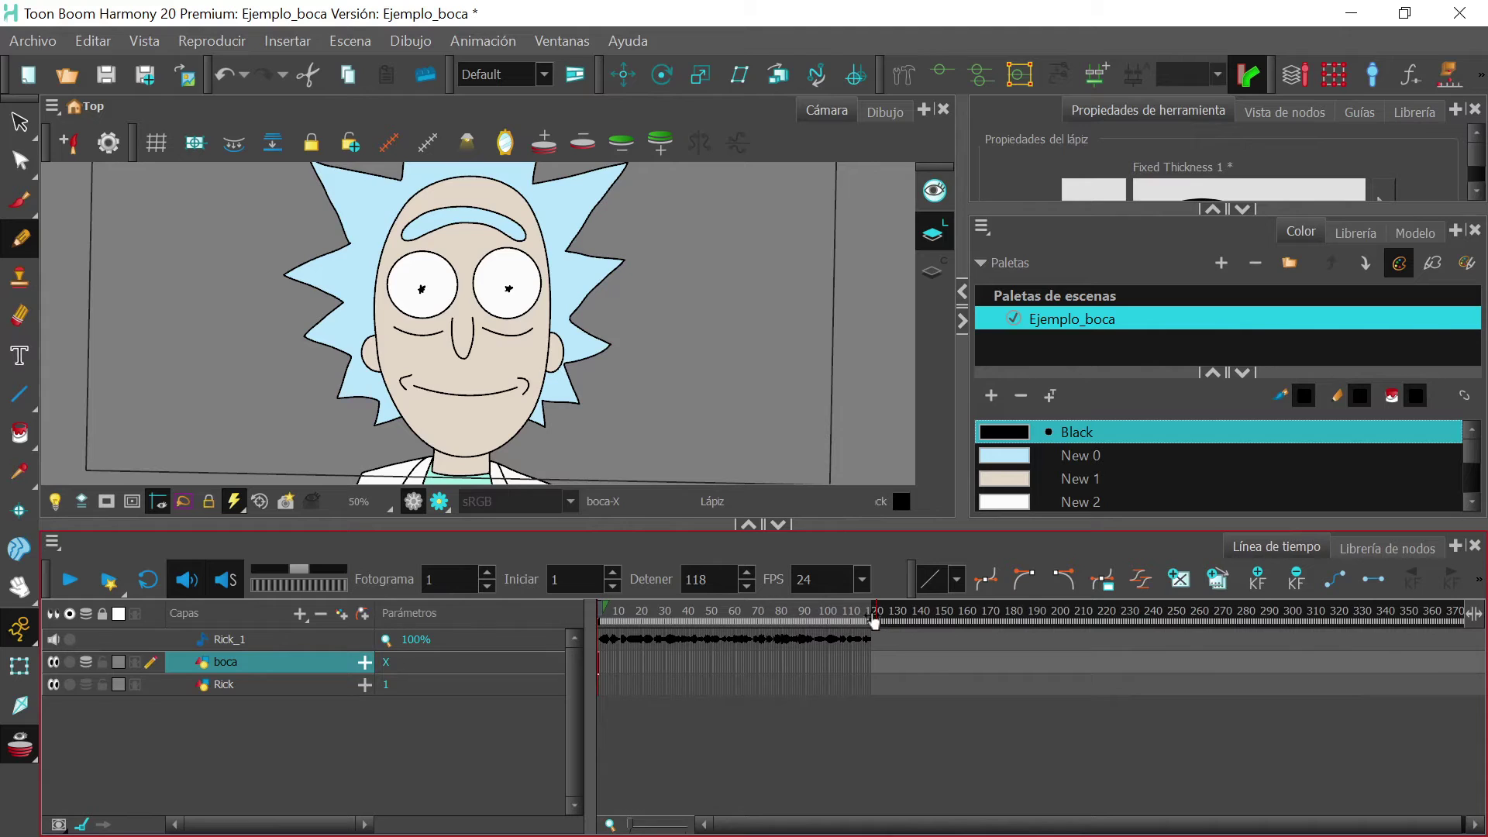
drag(870, 620, 1095, 616)
click(1096, 613)
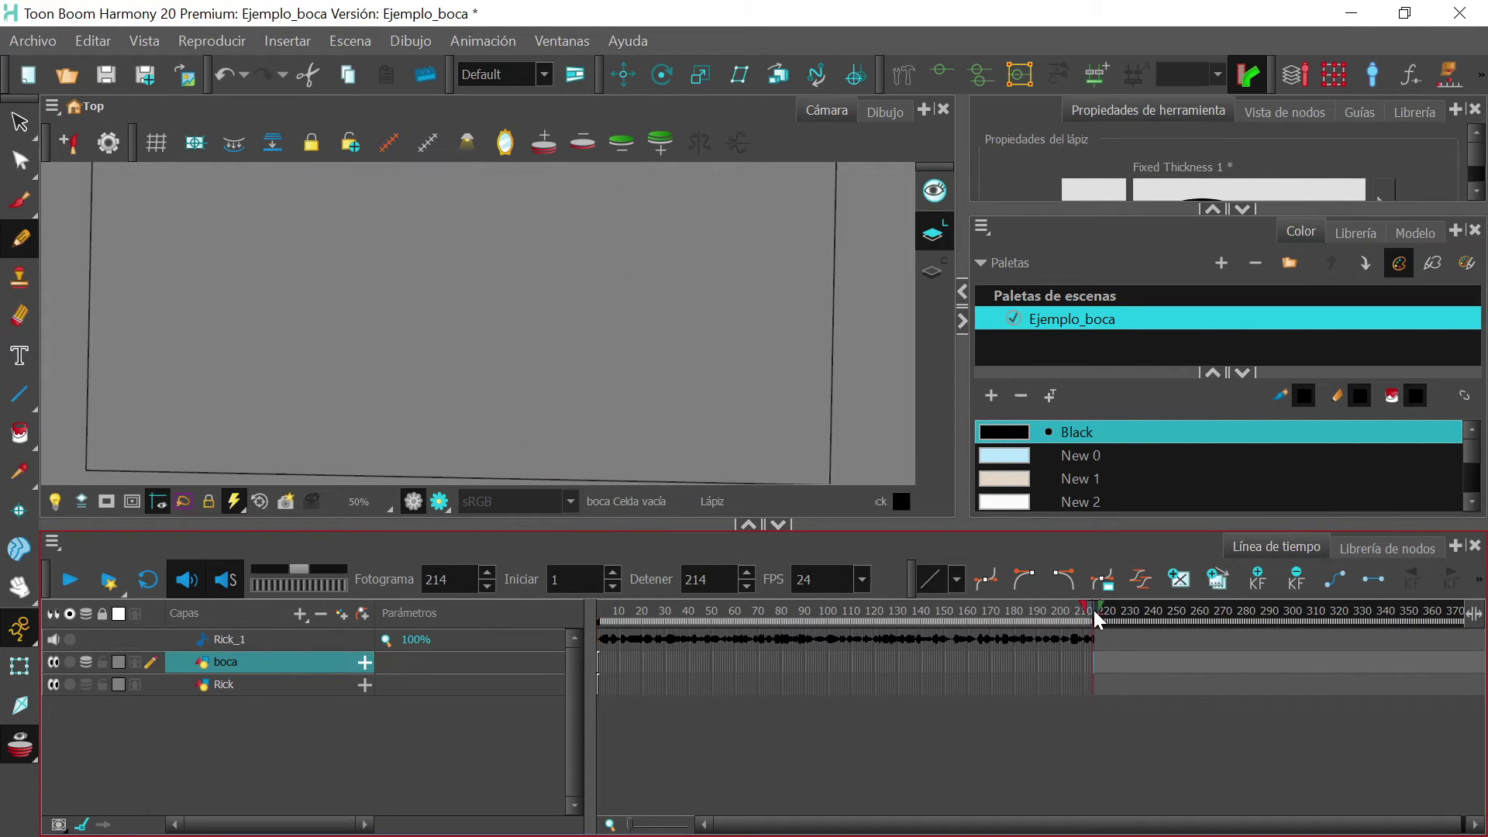
mouse_move(1100, 620)
mouse_down()
mouse_move(1358, 623)
mouse_move(1142, 626)
mouse_up()
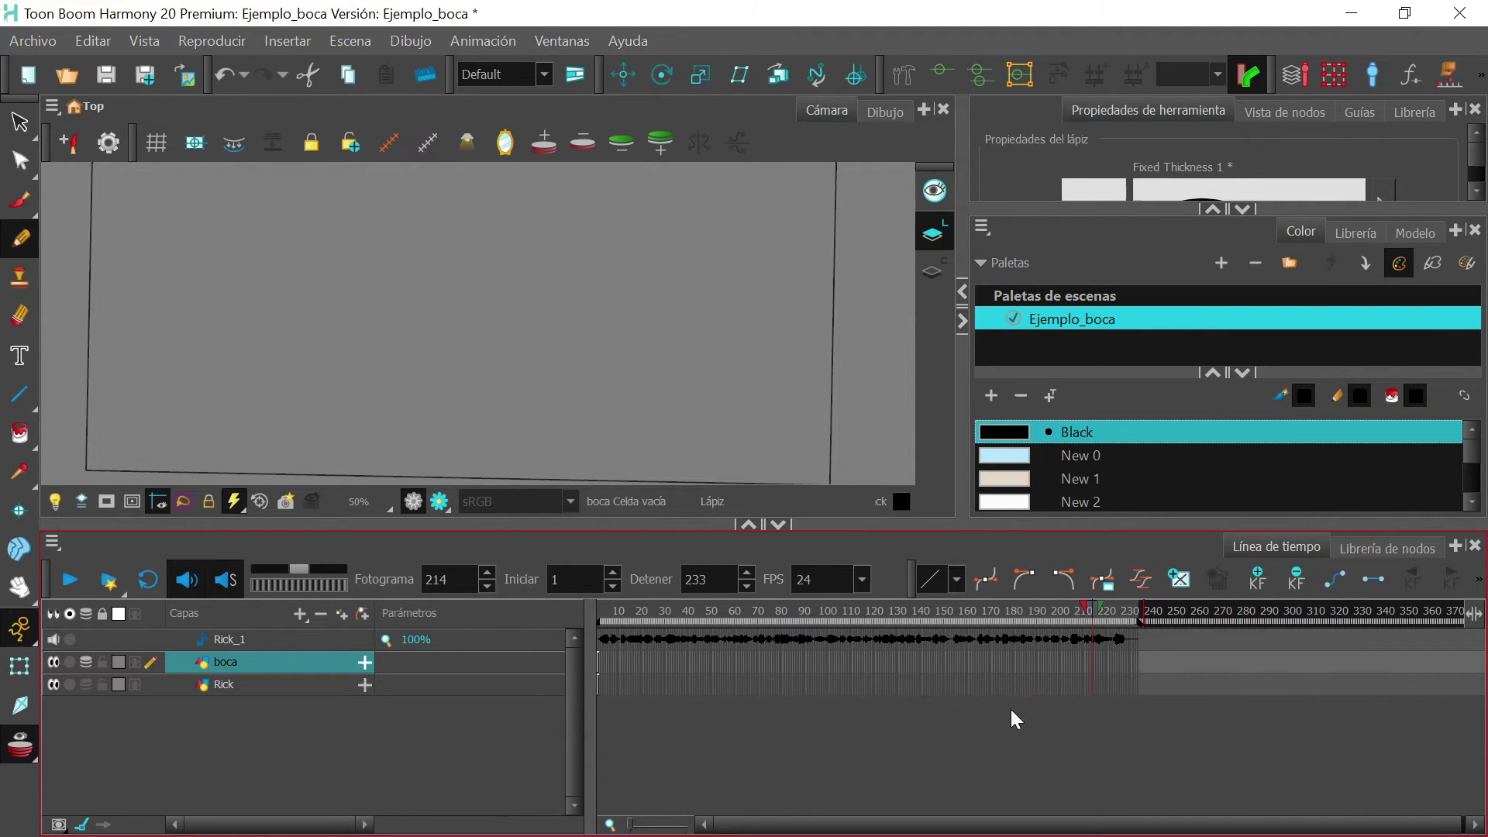
- Extend the Rick layer's drawing exposure through frame 233
click(289, 691)
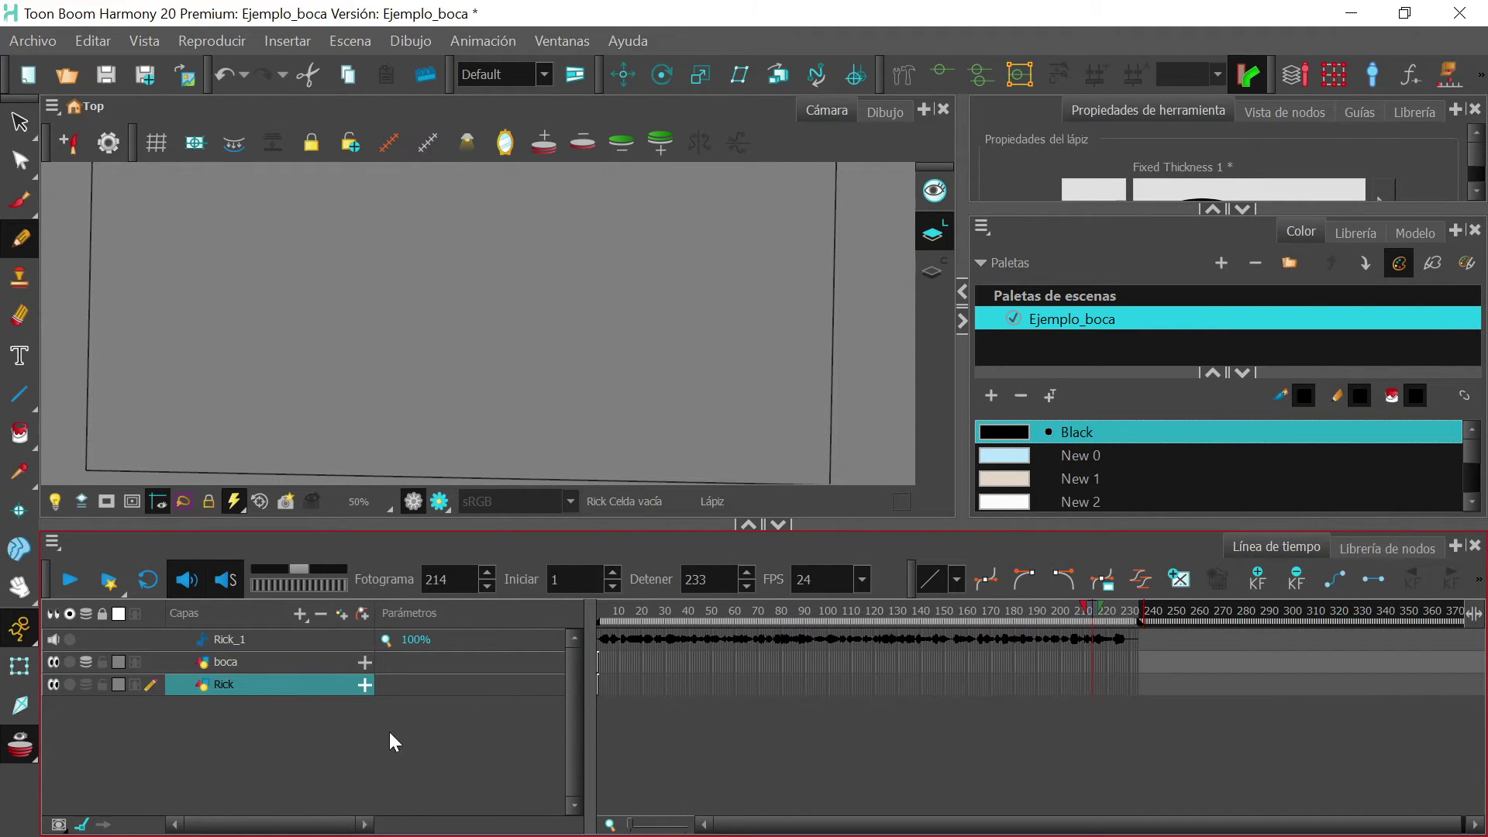
click(1139, 685)
key(F5)
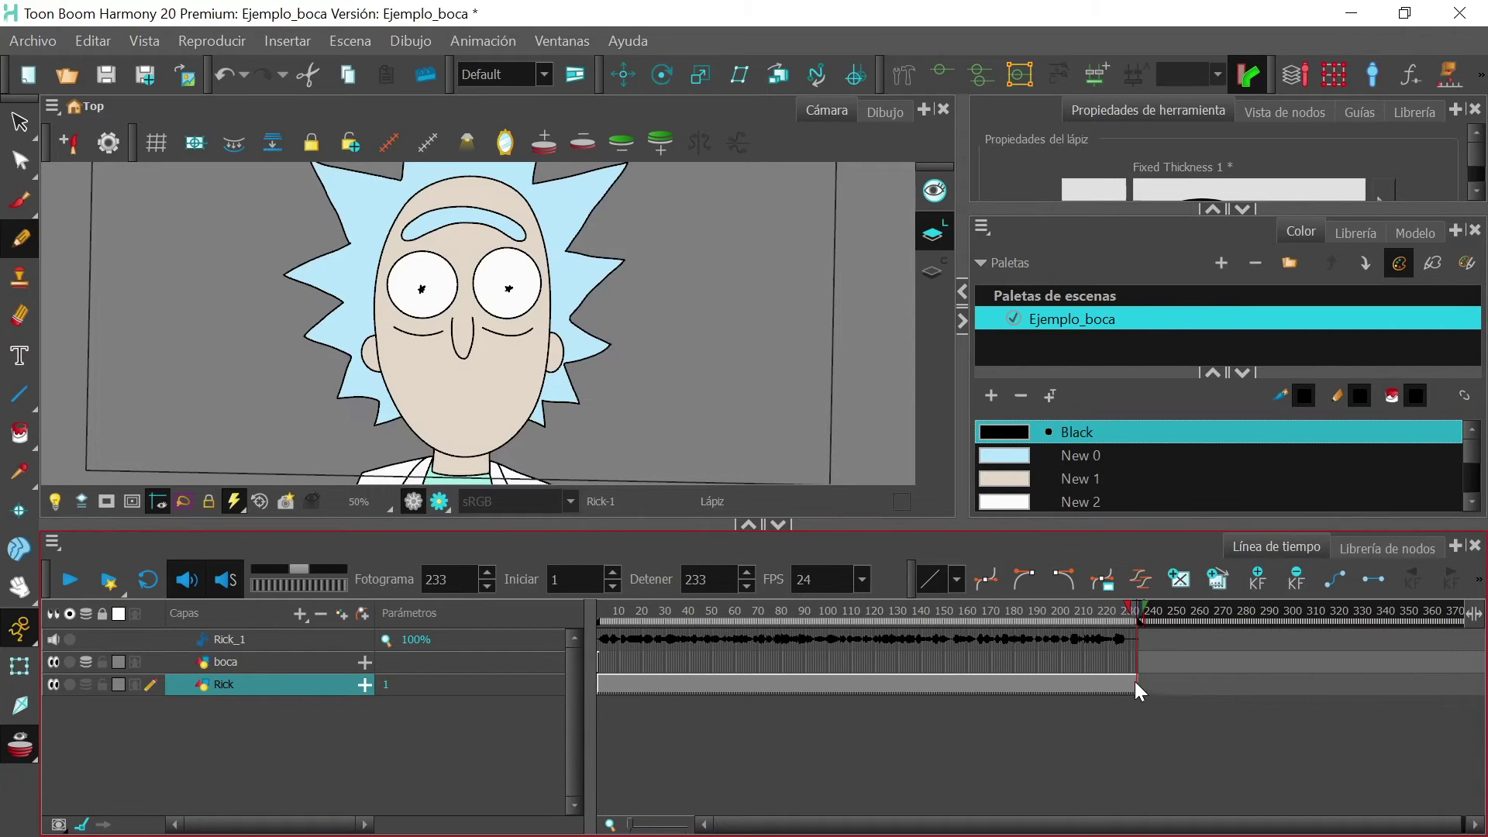
- Scrub through the imported Rick_1 sound along the timeline, stopping at frame 25
drag(1105, 612, 626, 601)
drag(621, 613, 653, 611)
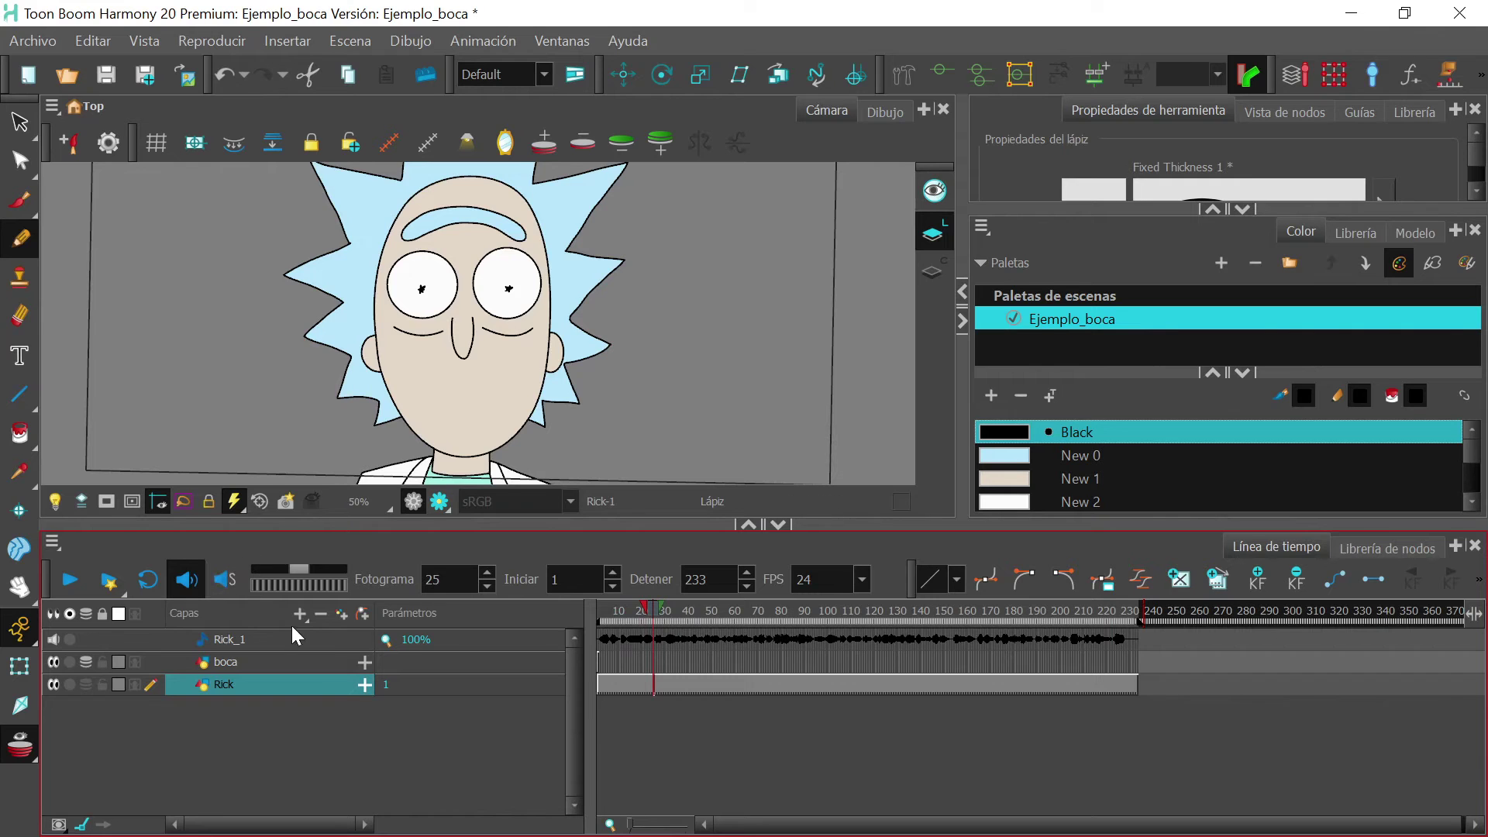
drag(308, 525, 310, 585)
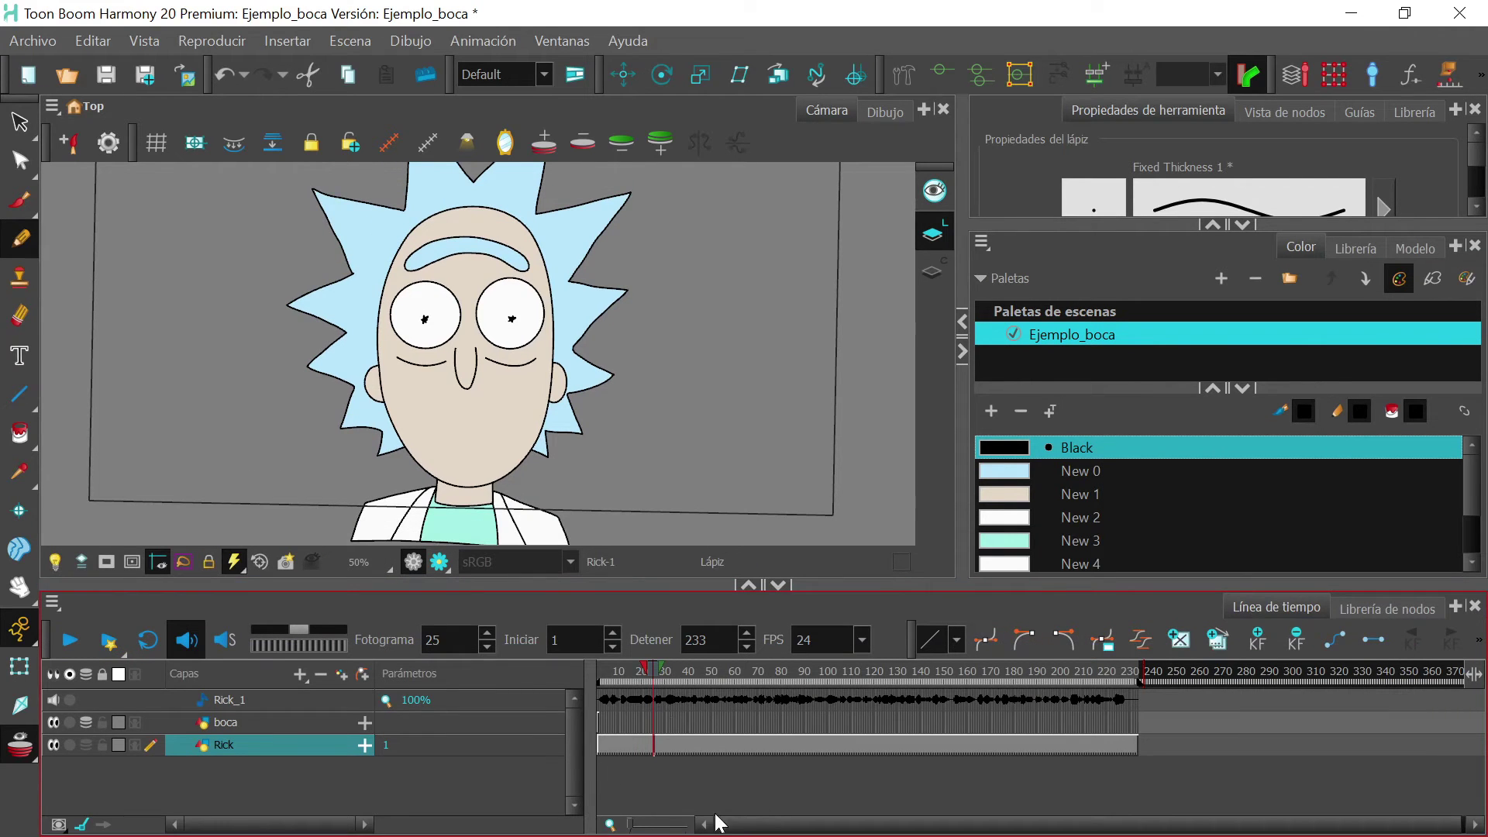
drag(632, 823, 642, 825)
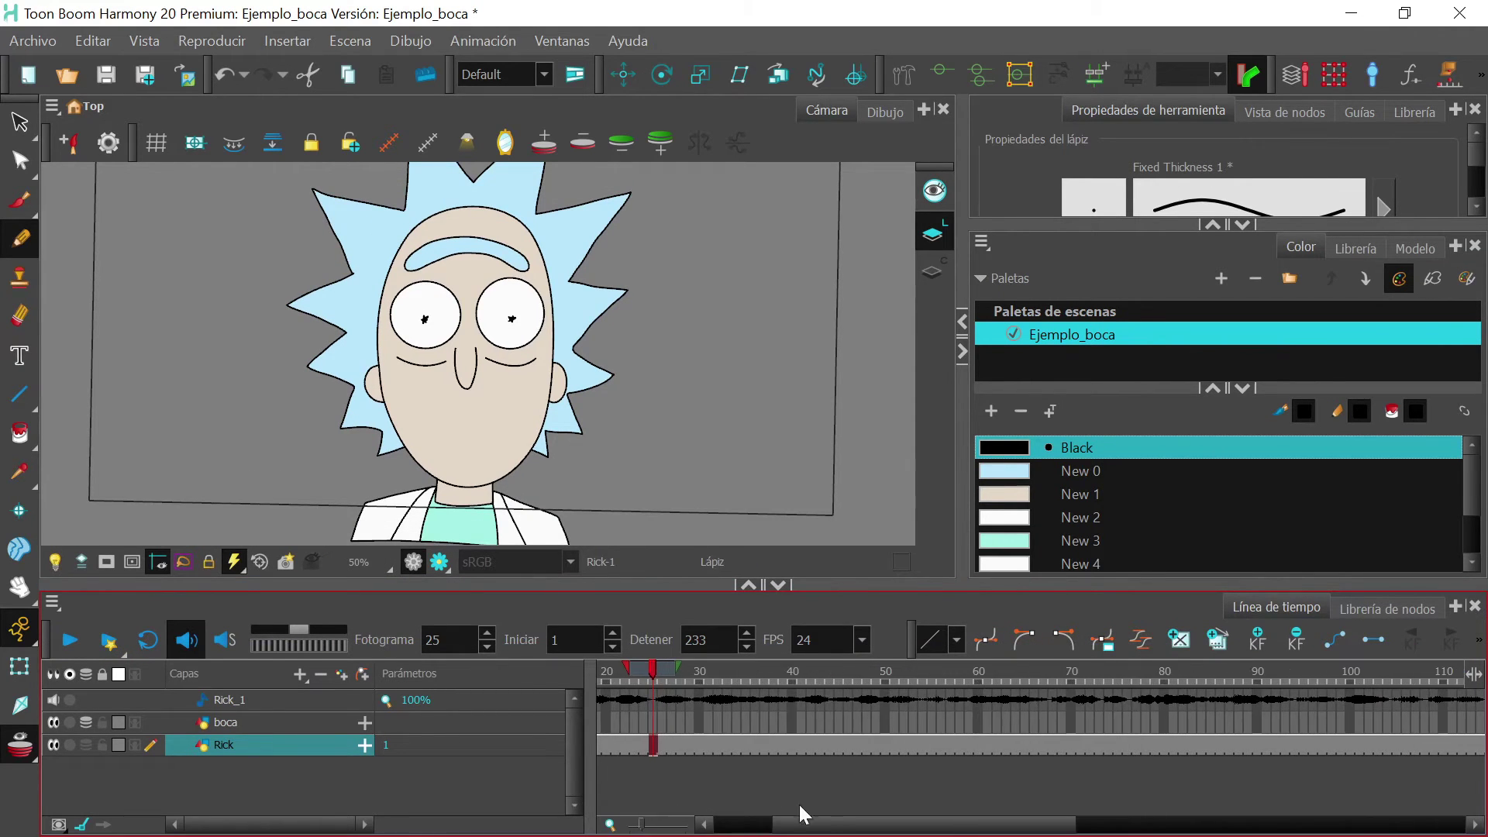
- Save the scene with the playhead at frame 1 and play it back with sound
key(shift+comma)
key(ctrl+s)
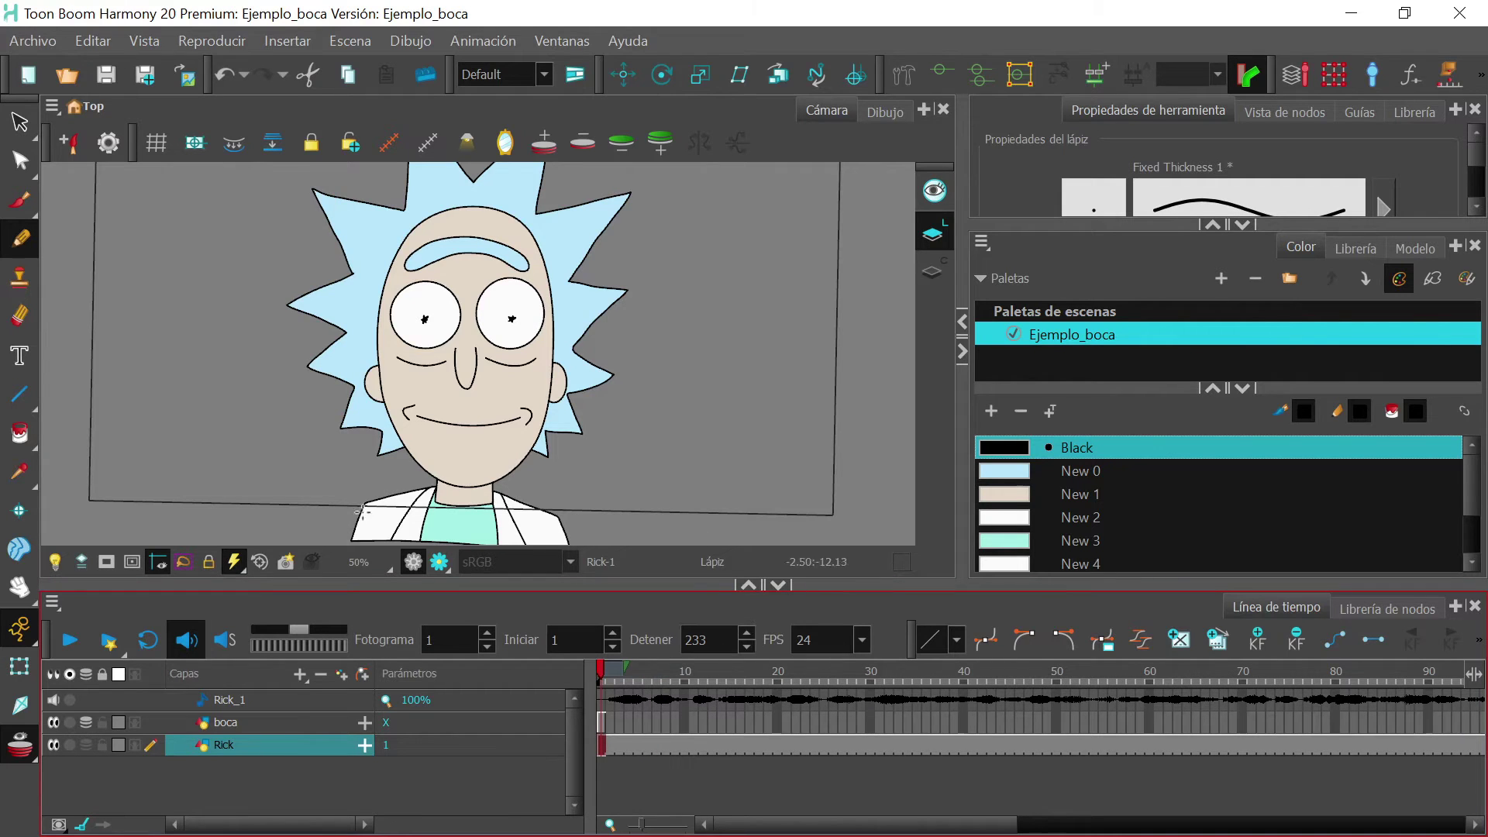
click(70, 638)
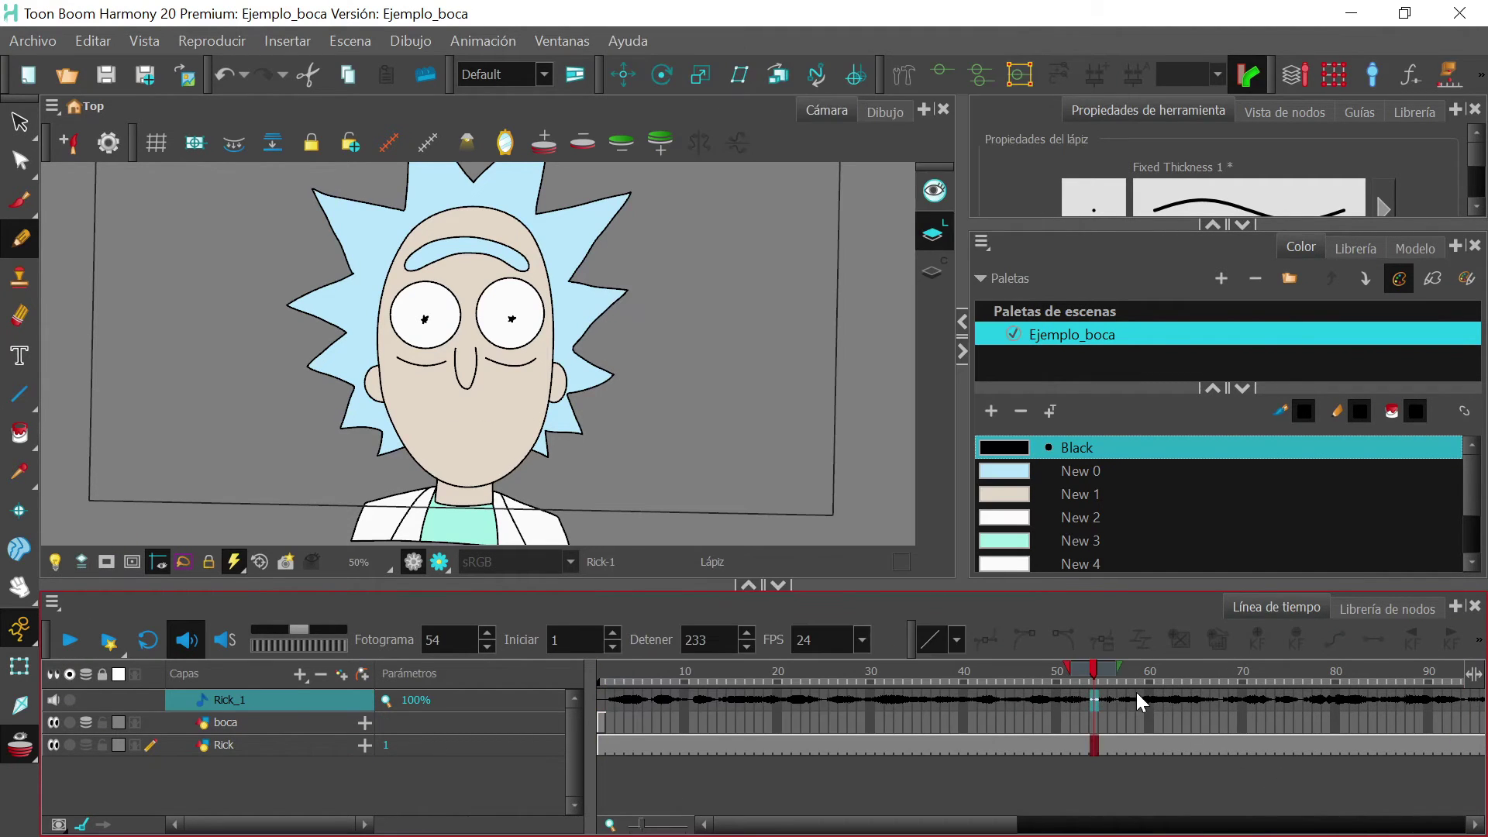
- Run automatic lip-sync detection on the Rick_1 sound layer from frame 1
click(601, 698)
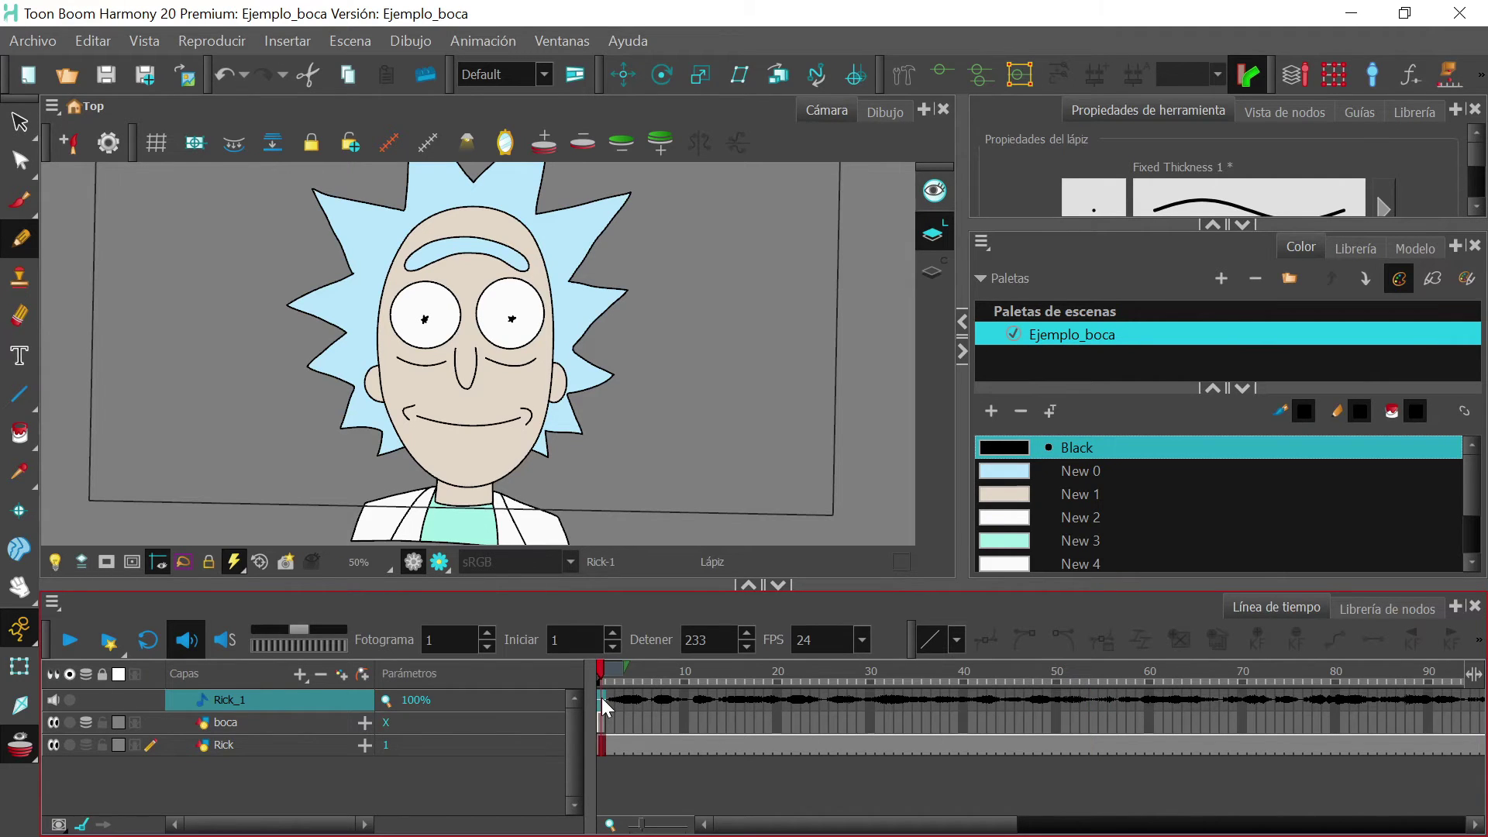
right_click(601, 697)
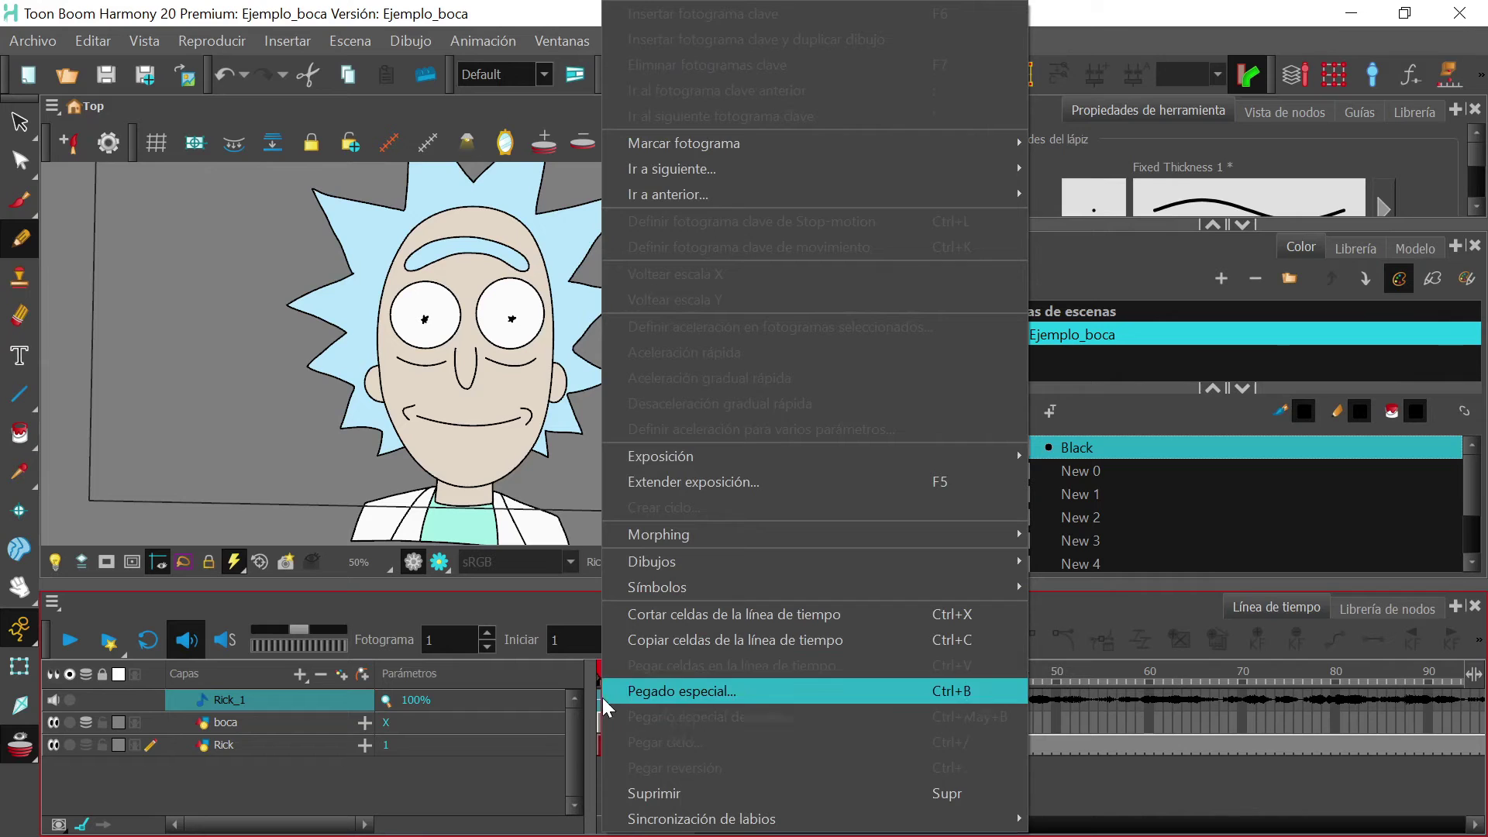
mouse_move(818, 829)
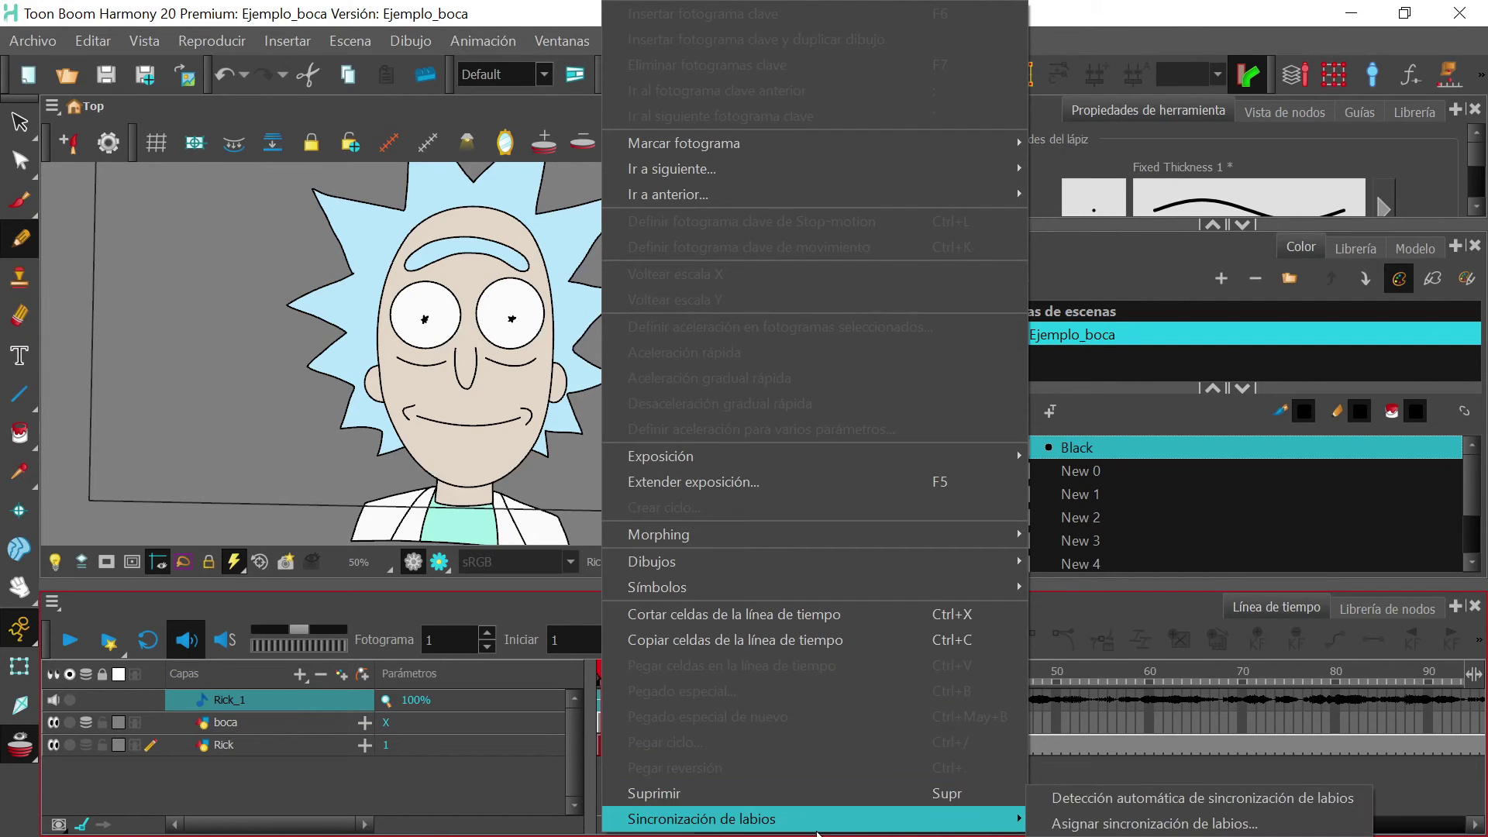
click(1058, 803)
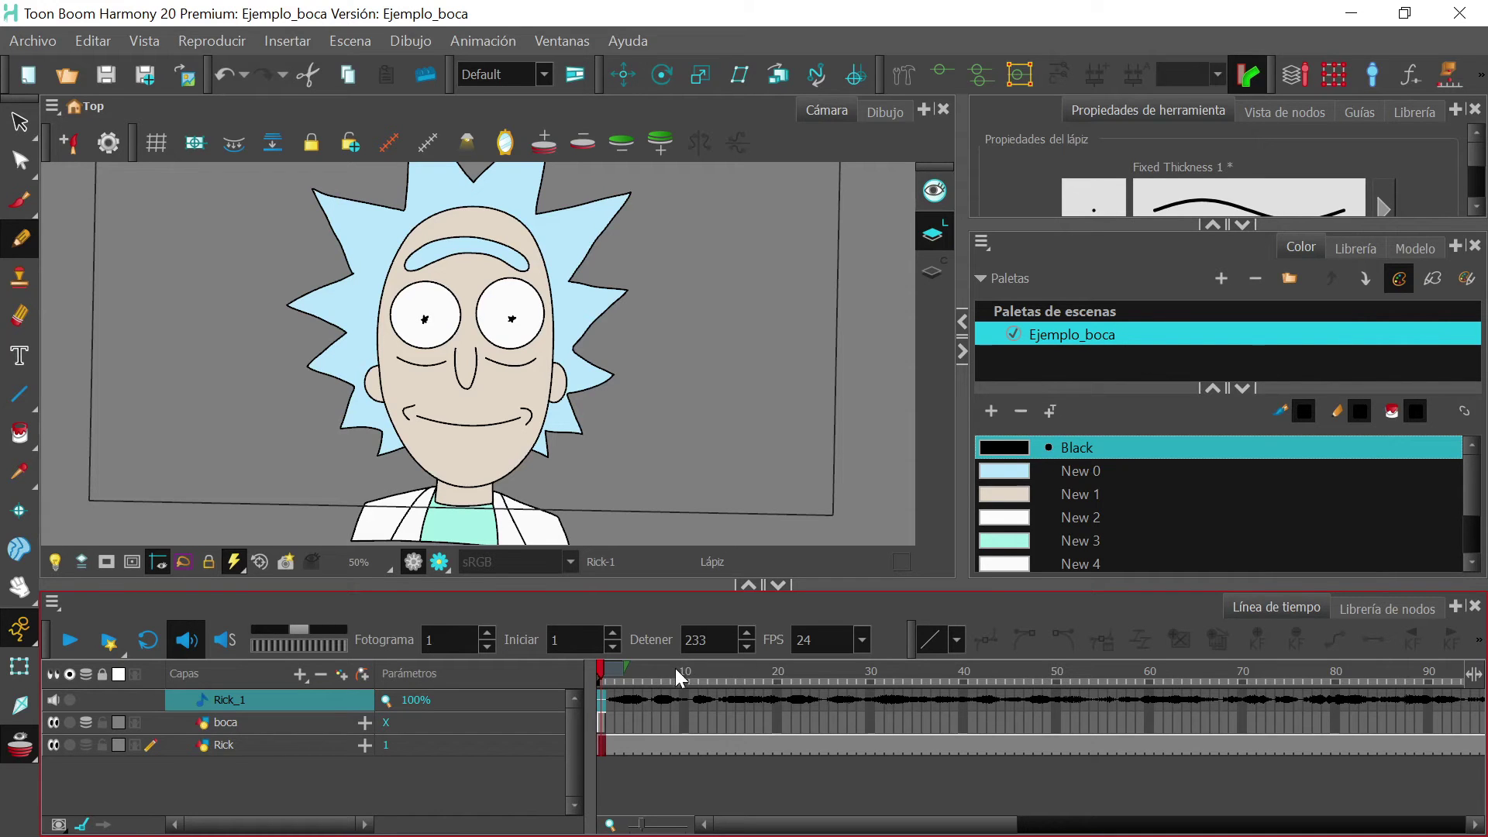
- Map the Rick_1 lip-sync to the boca layer, assigning phonemes A to G and X to the matching drawings
right_click(603, 696)
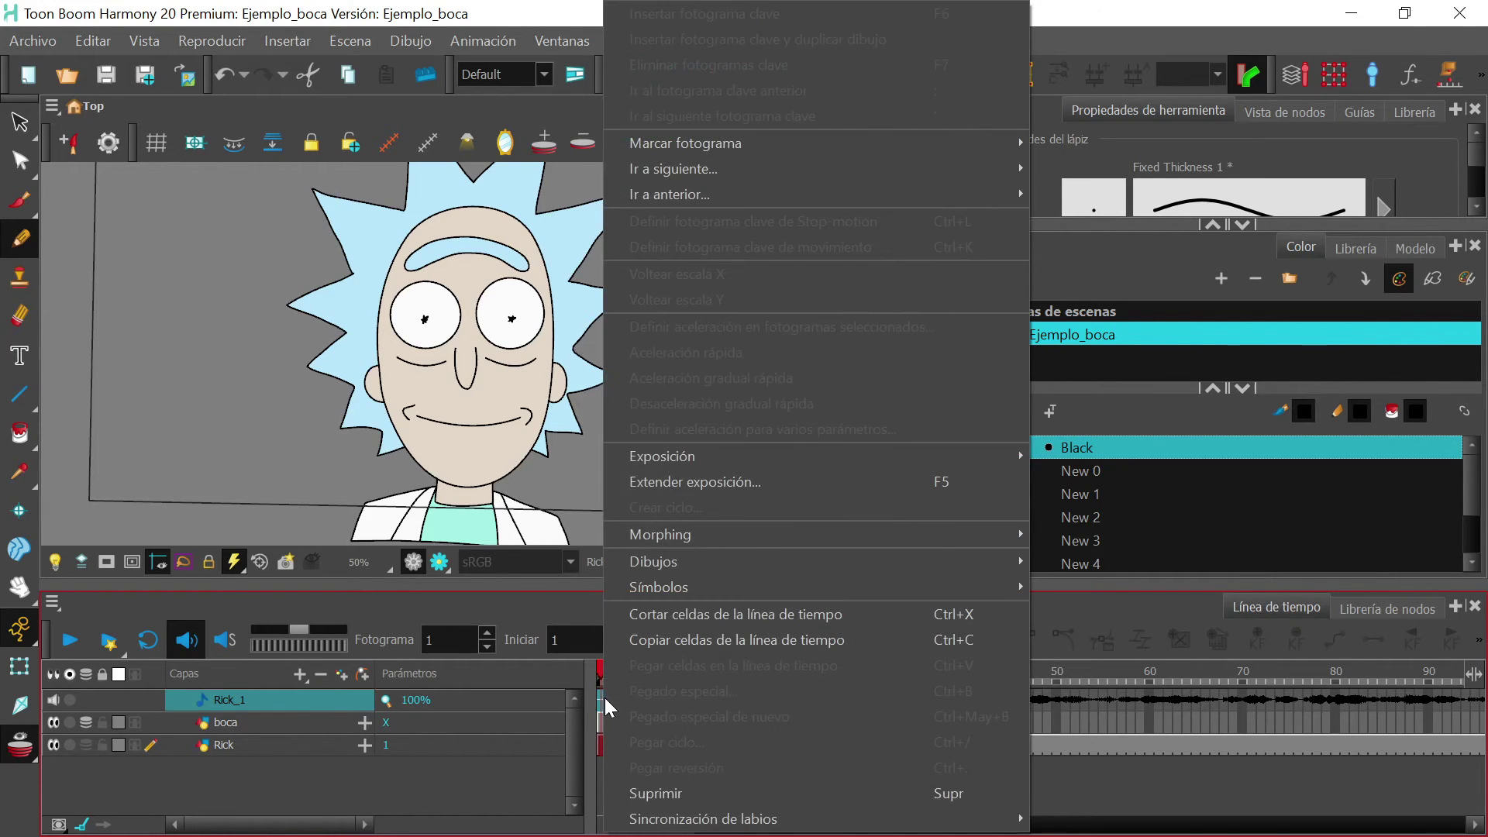
mouse_move(679, 820)
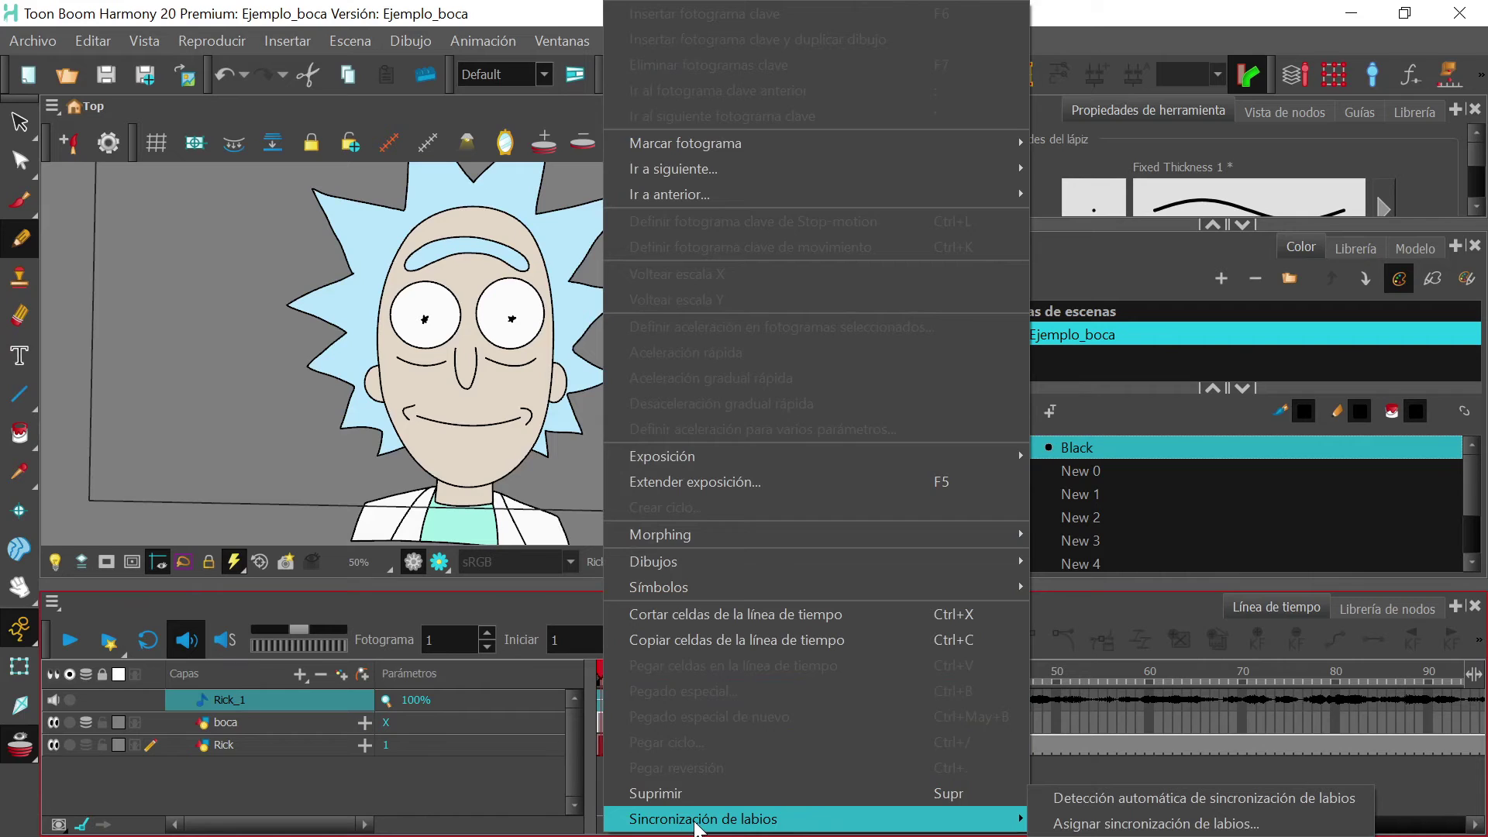
click(1083, 825)
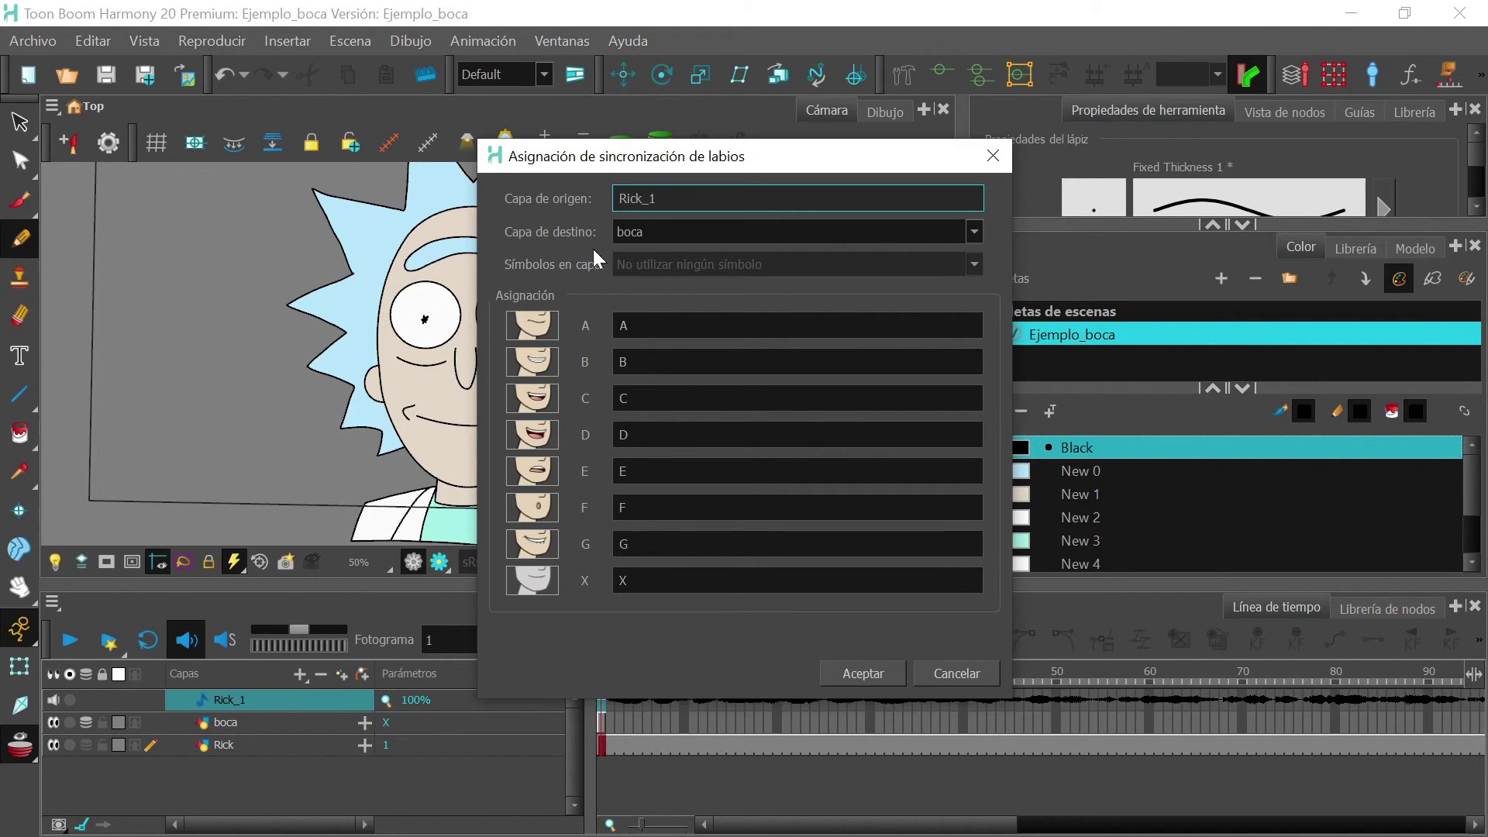
click(642, 236)
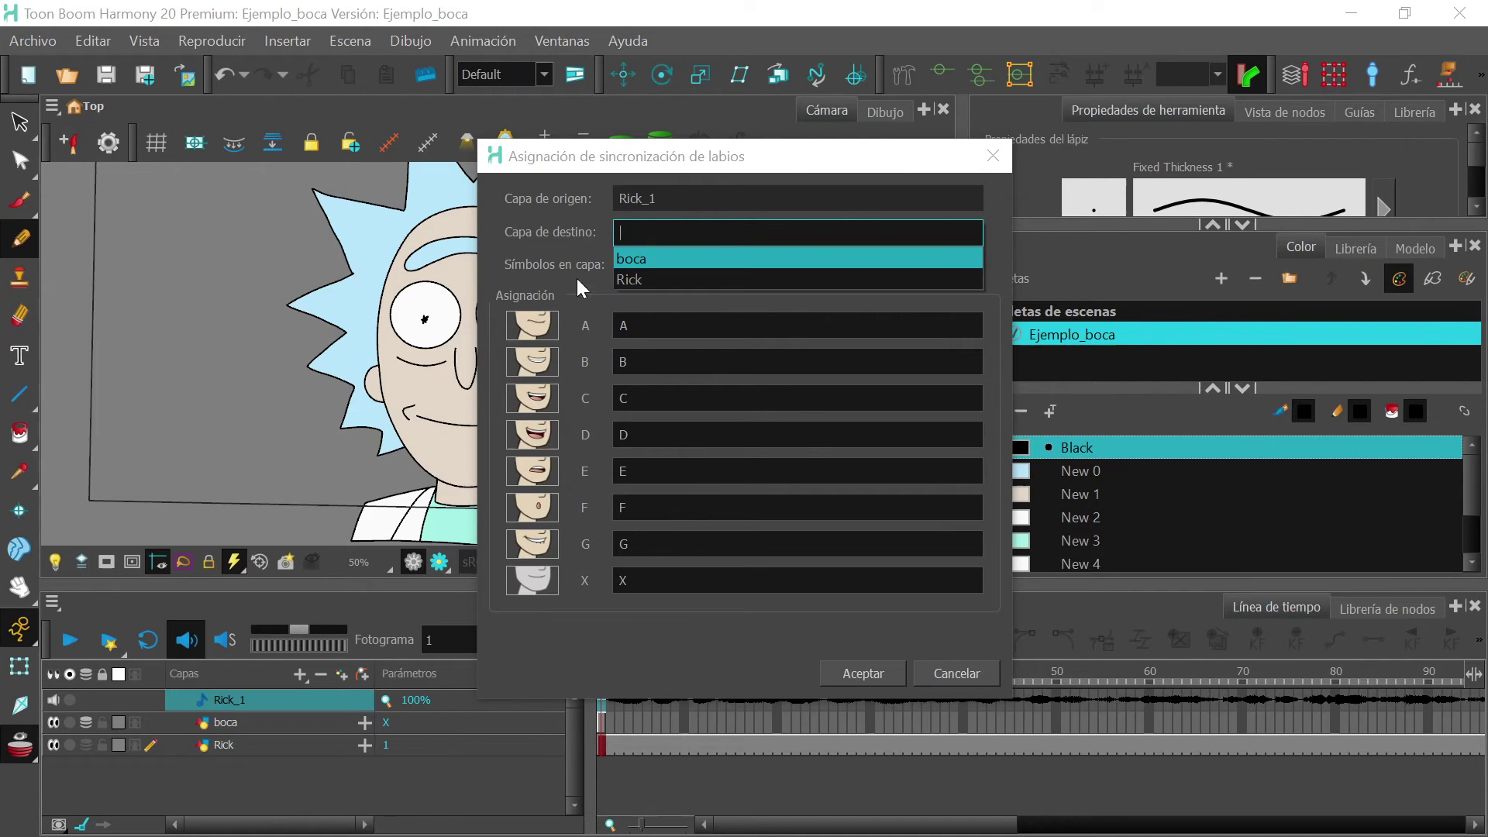
click(630, 257)
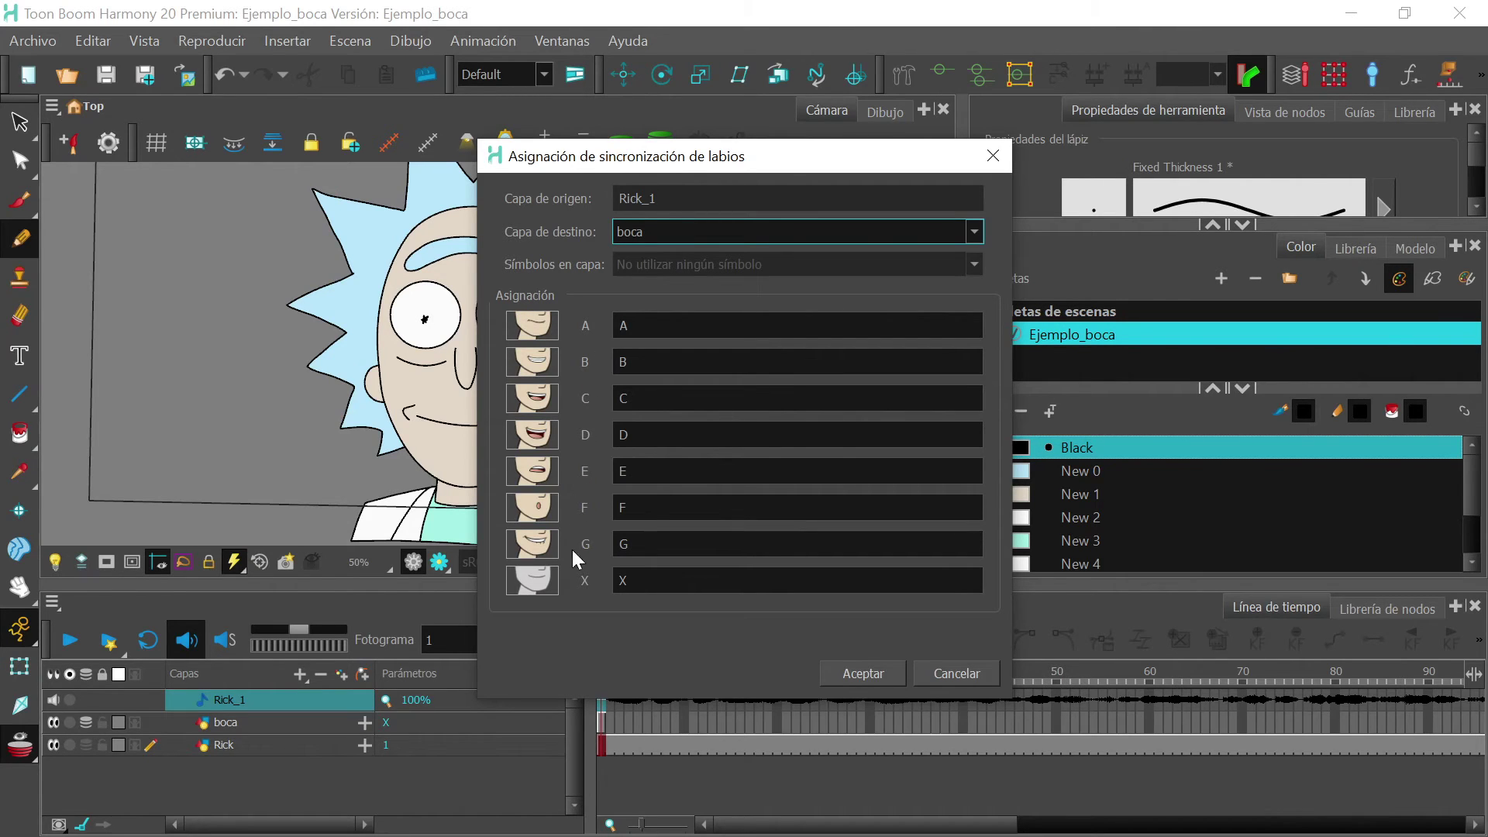
click(845, 672)
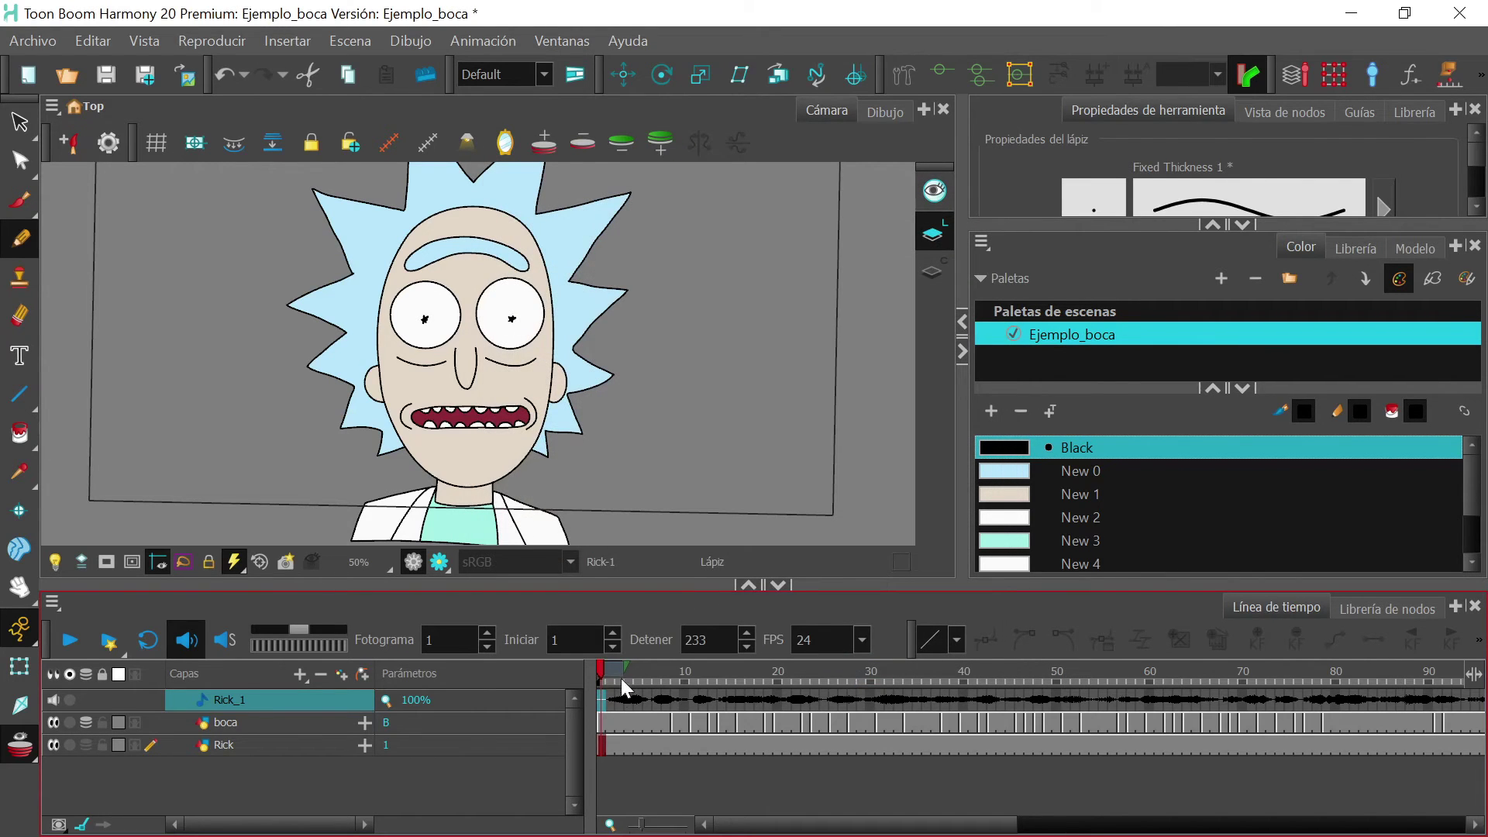
- Turn off onion skin for the boca layer while checking its mouth exposures around frame 54
drag(737, 827, 821, 831)
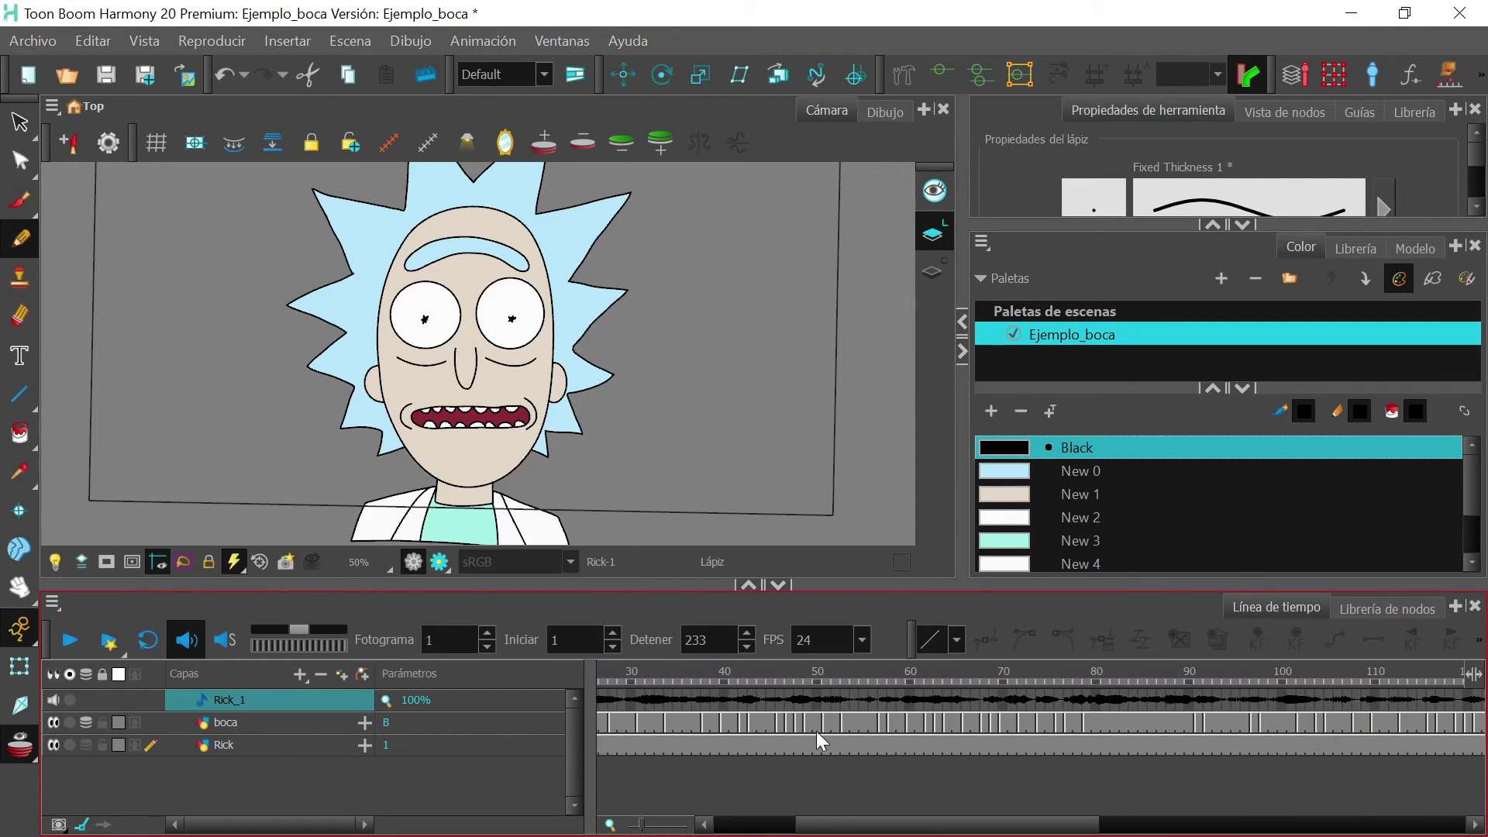
drag(816, 723, 855, 722)
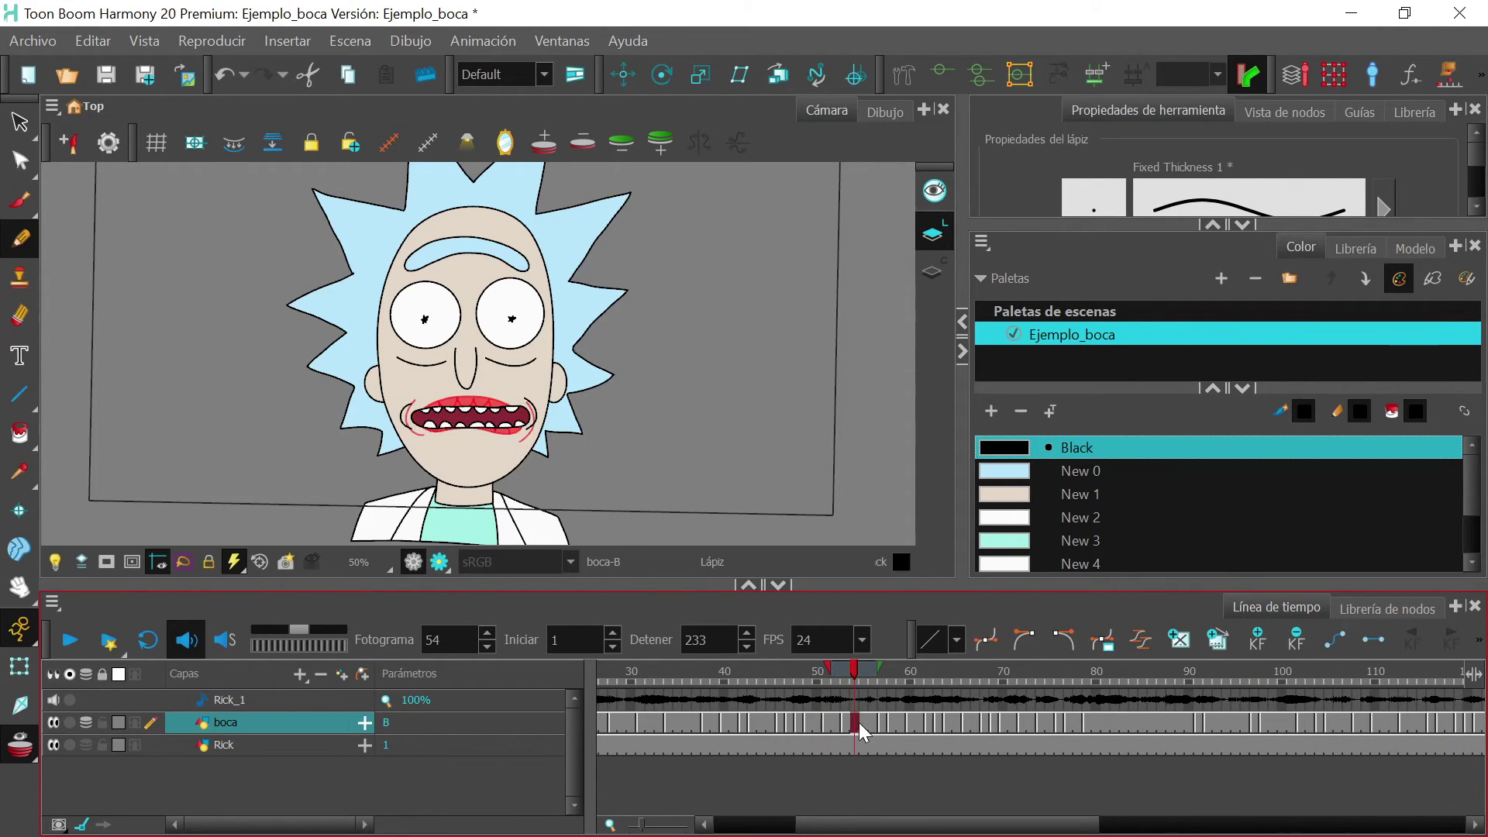
click(86, 723)
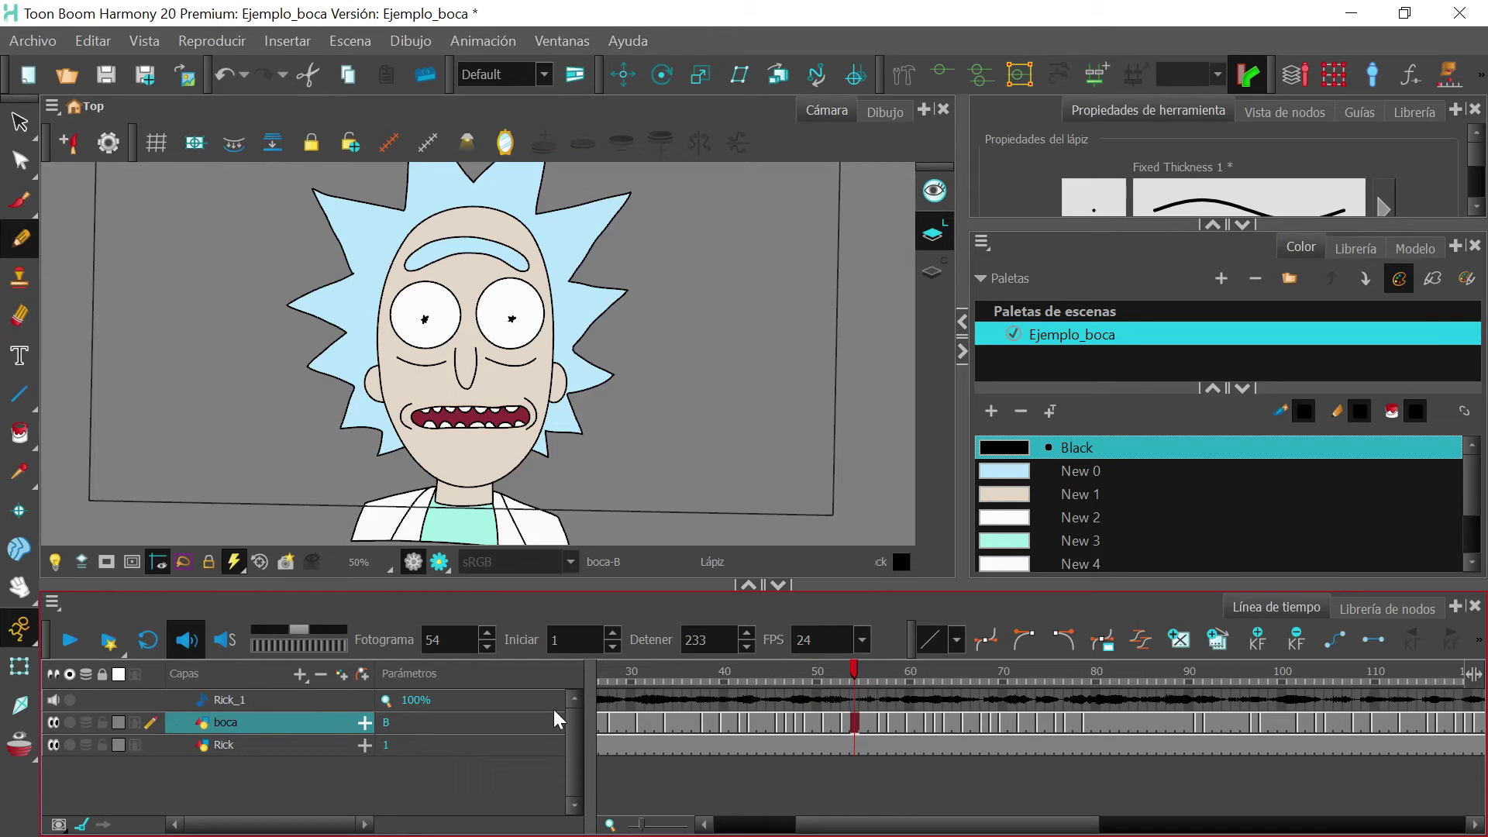
- Scrub the boca layer's mouth changes up to frame 71 and return the playhead to frame 1
drag(882, 722, 1016, 723)
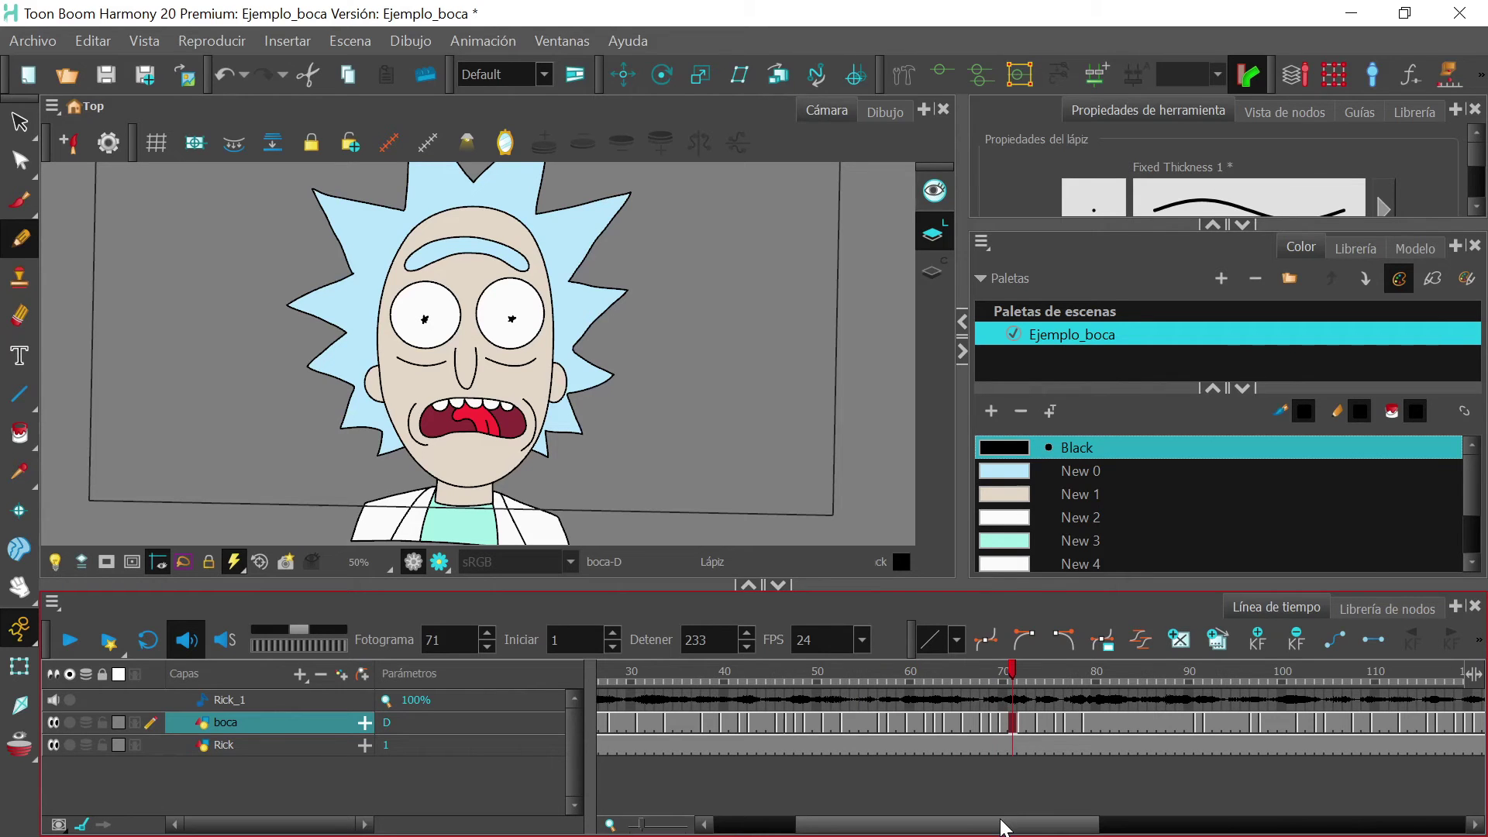
drag(1000, 826, 910, 827)
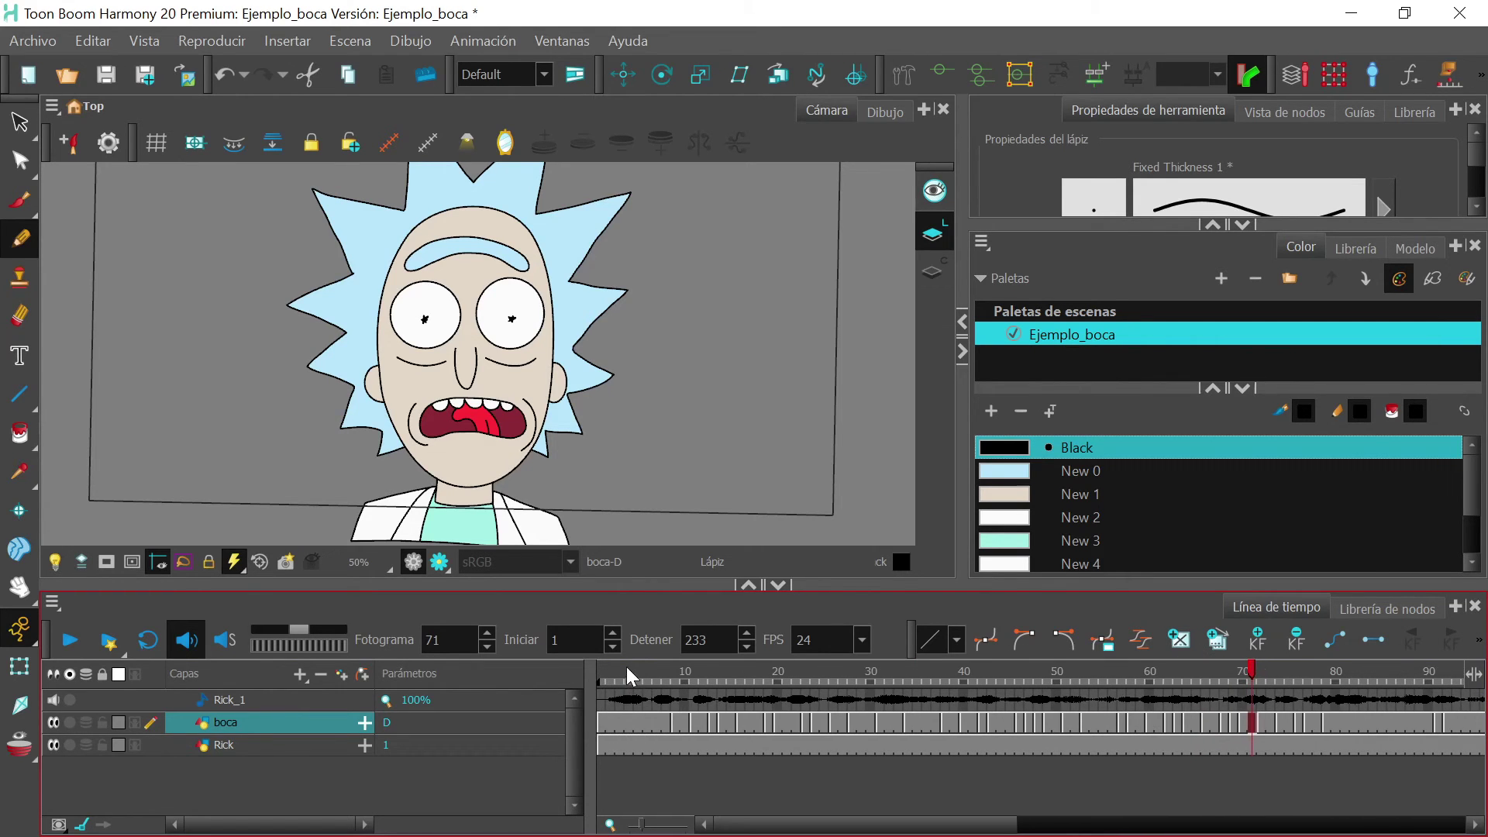
drag(632, 674, 599, 676)
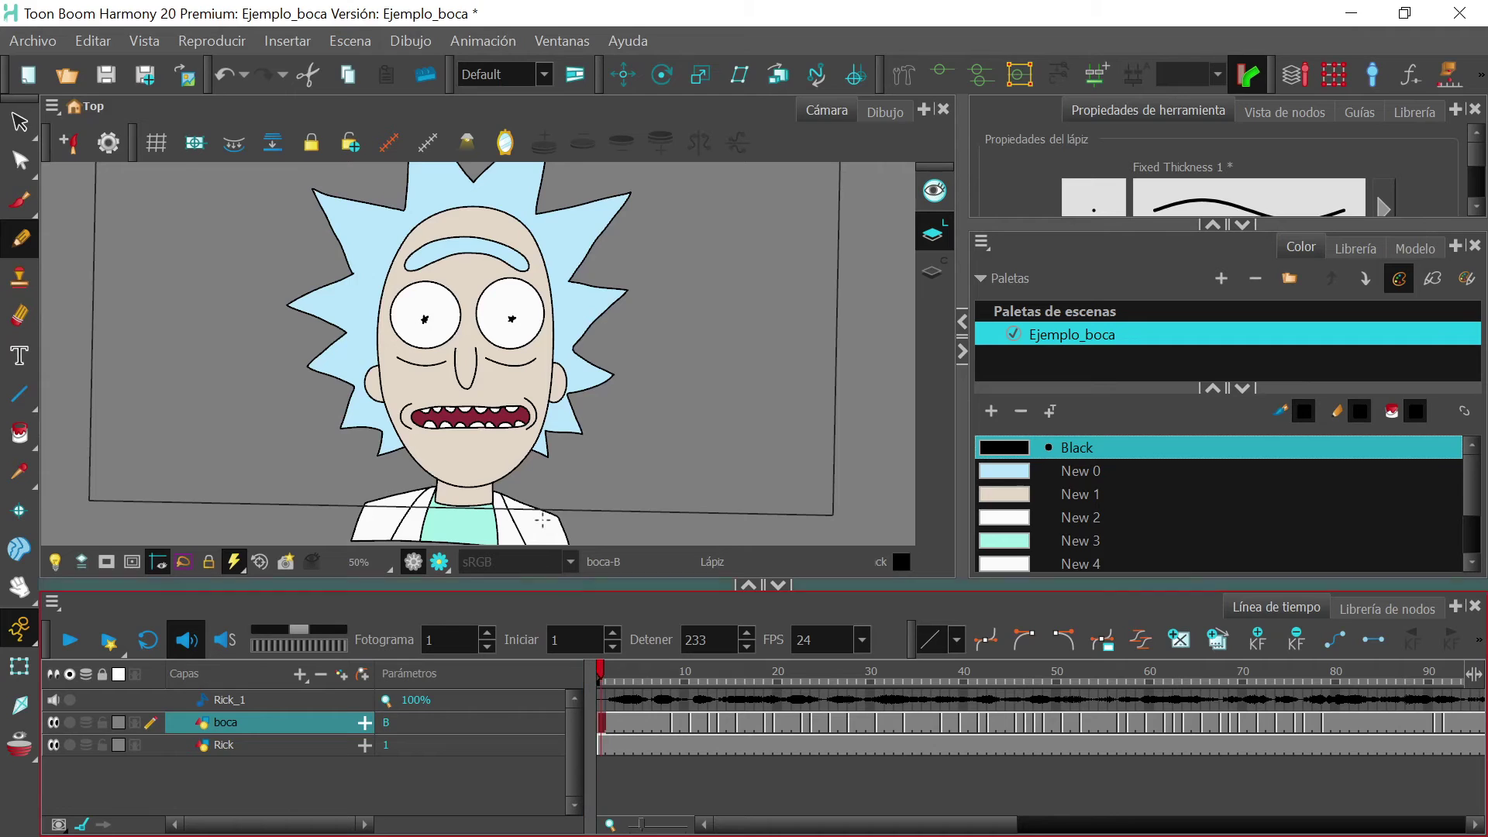
scroll(535, 453, down, 1)
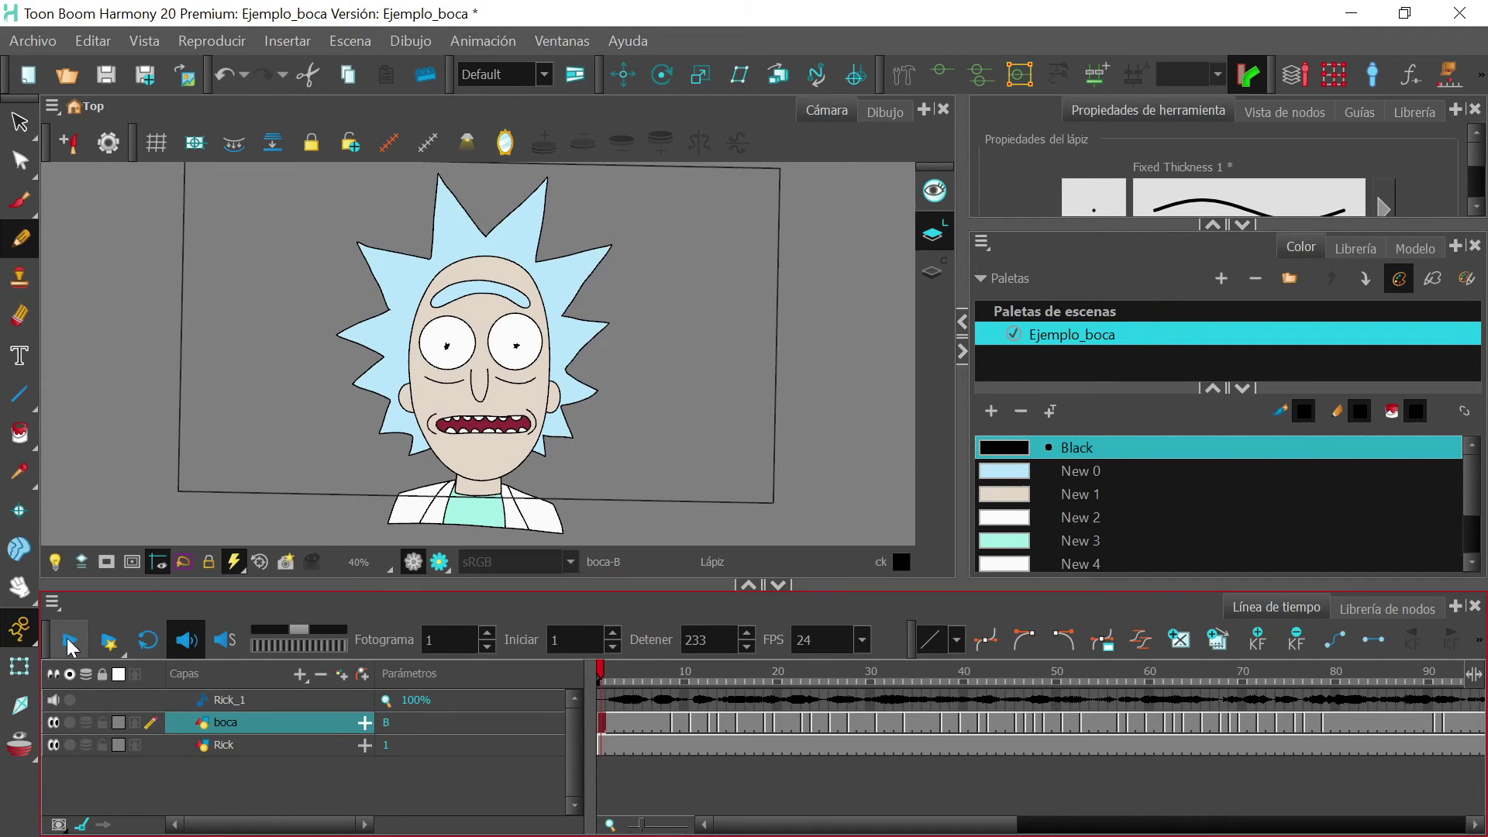
- Play the scene and extend mouth A on the boca layer from frame 227 through frame 233
click(71, 641)
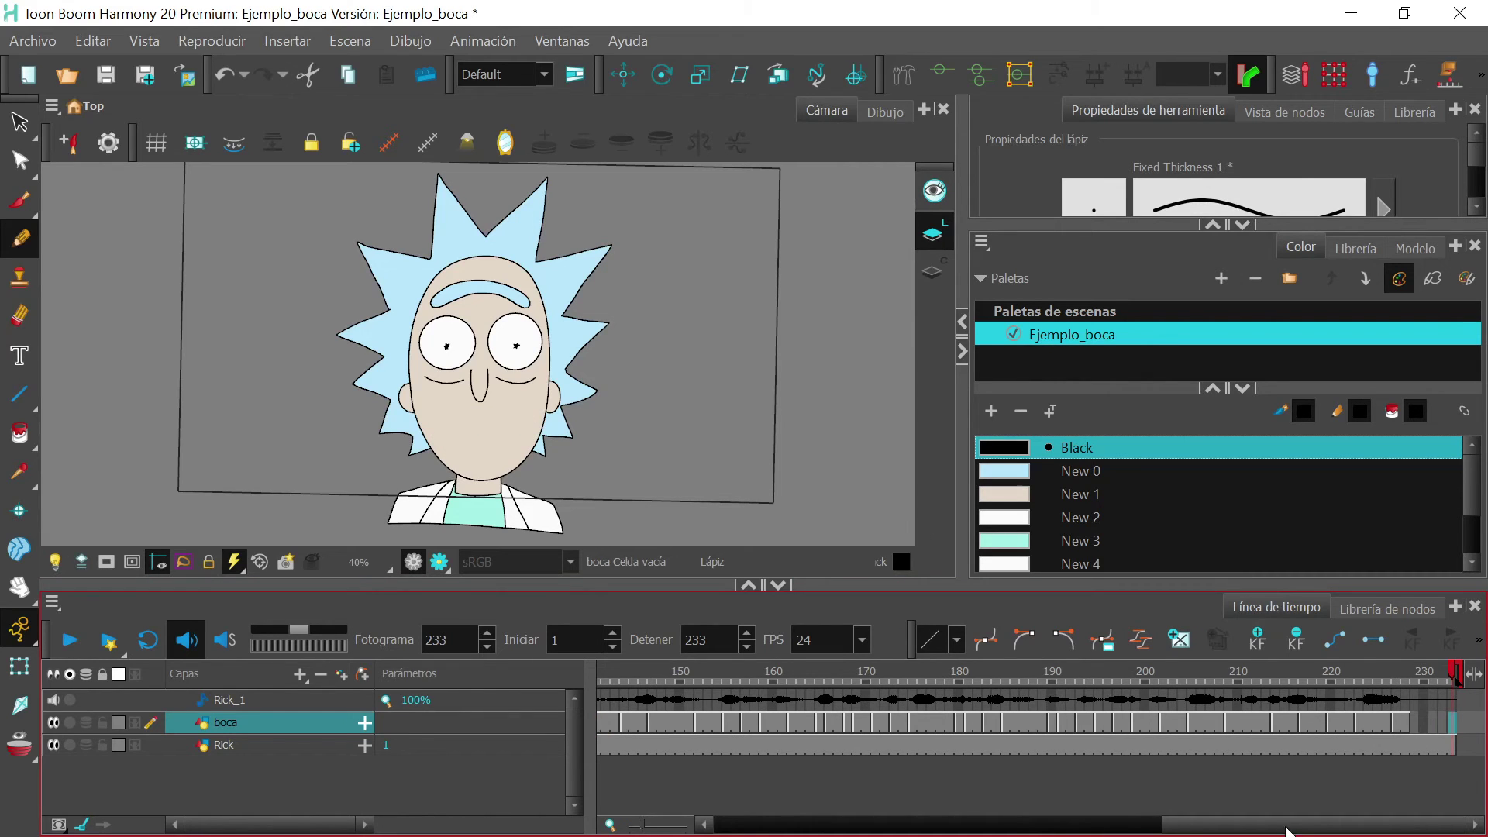
click(1405, 719)
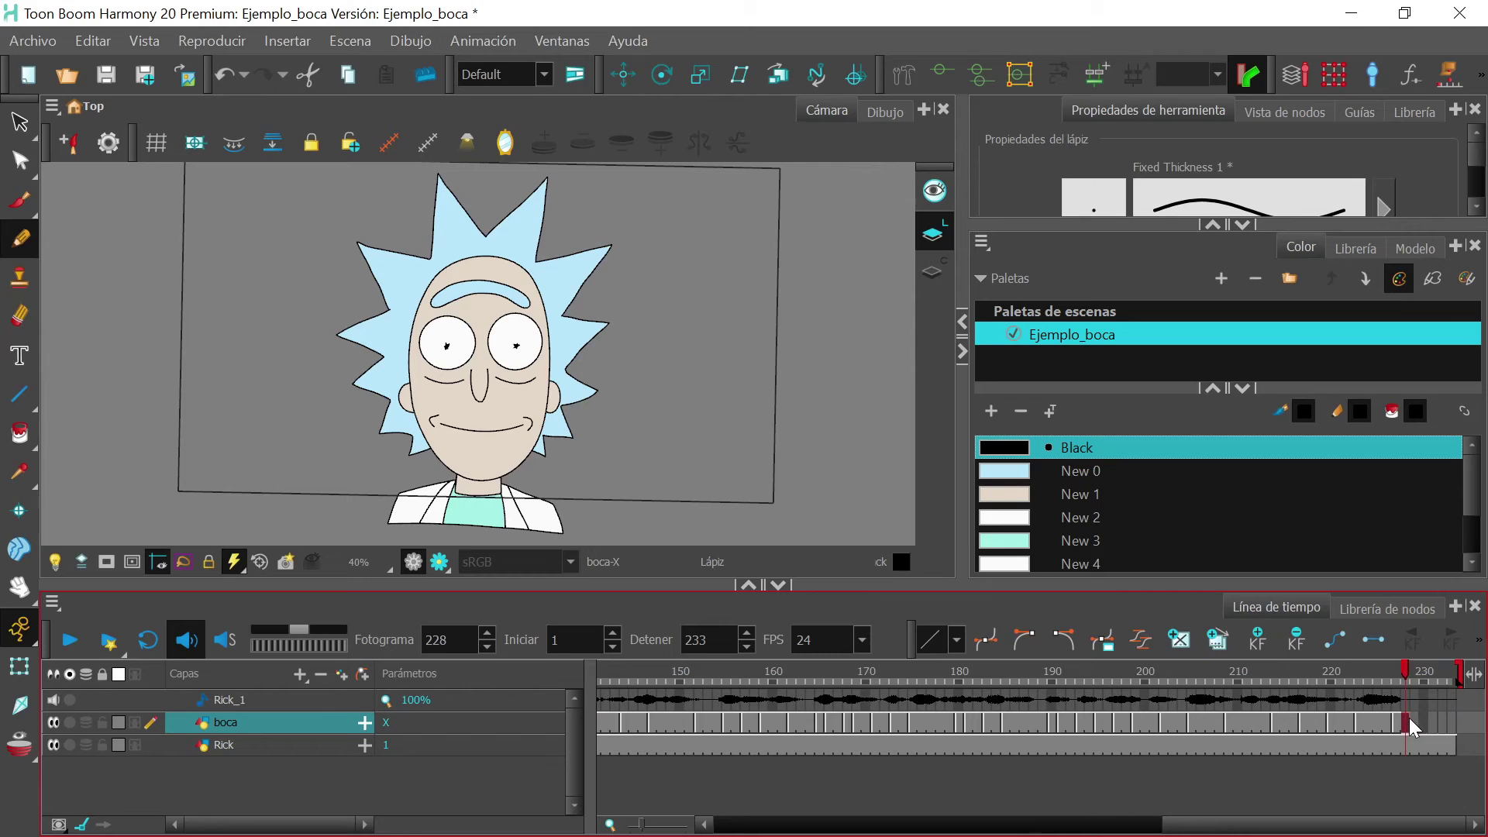
click(1389, 718)
click(1395, 719)
mouse_move(384, 731)
mouse_down()
mouse_move(327, 730)
mouse_move(347, 730)
mouse_up()
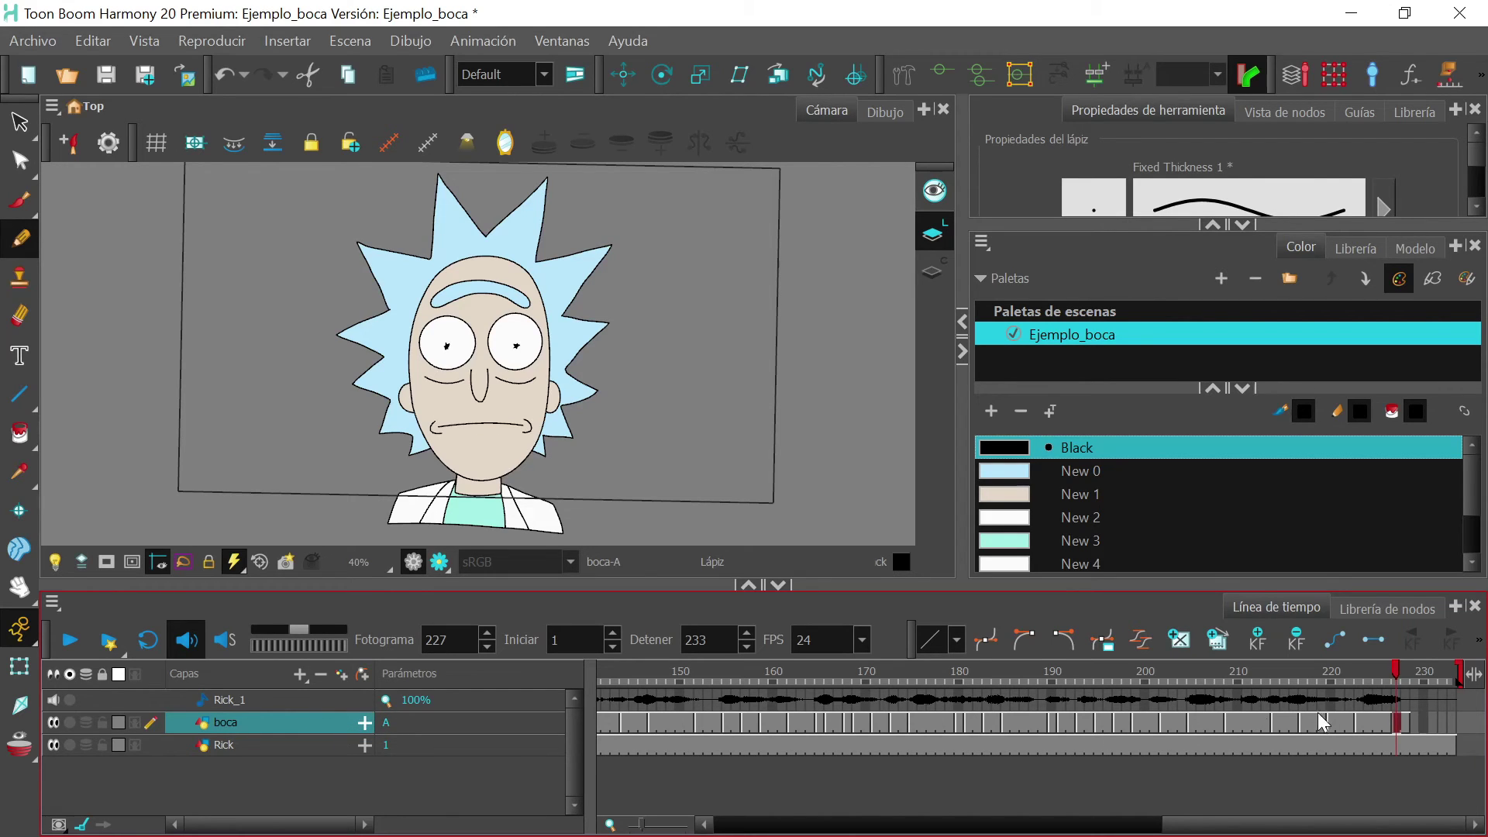
key(F5)
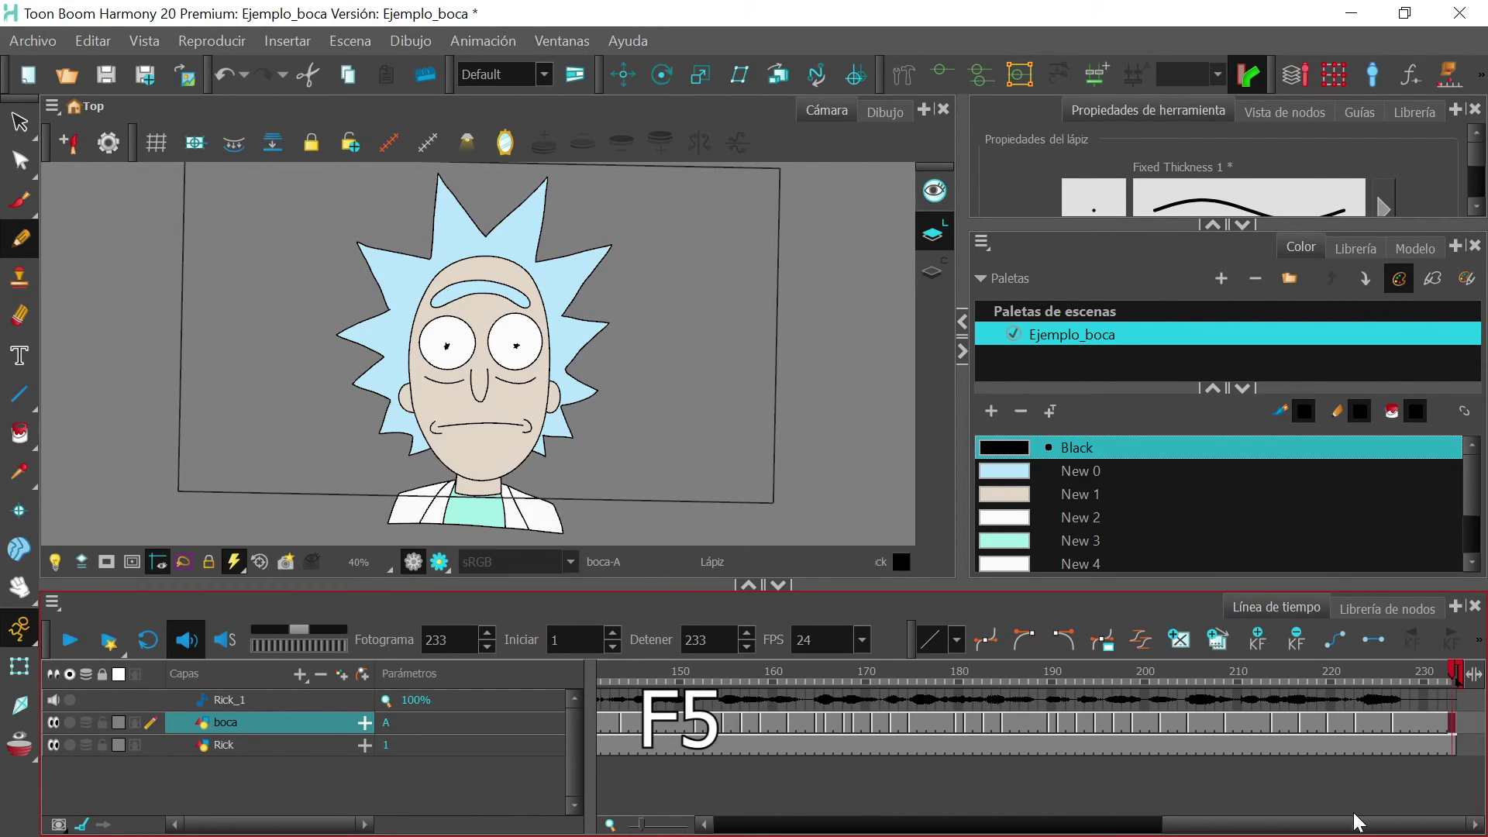
- Return the playhead to frame 1 and play the lip-sync through to the end of the scene
drag(1318, 827, 837, 828)
drag(624, 671, 601, 671)
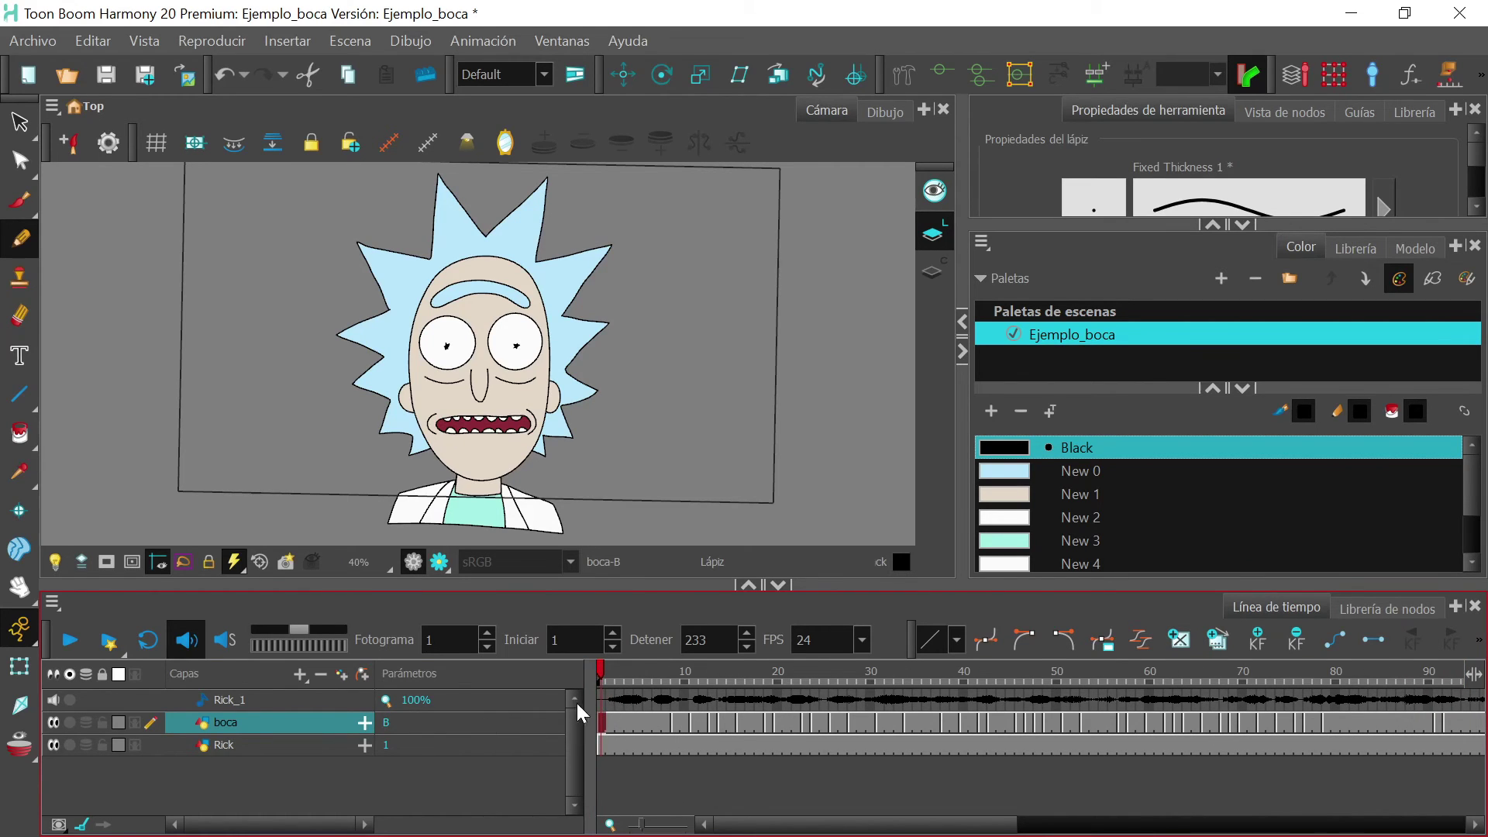
click(68, 644)
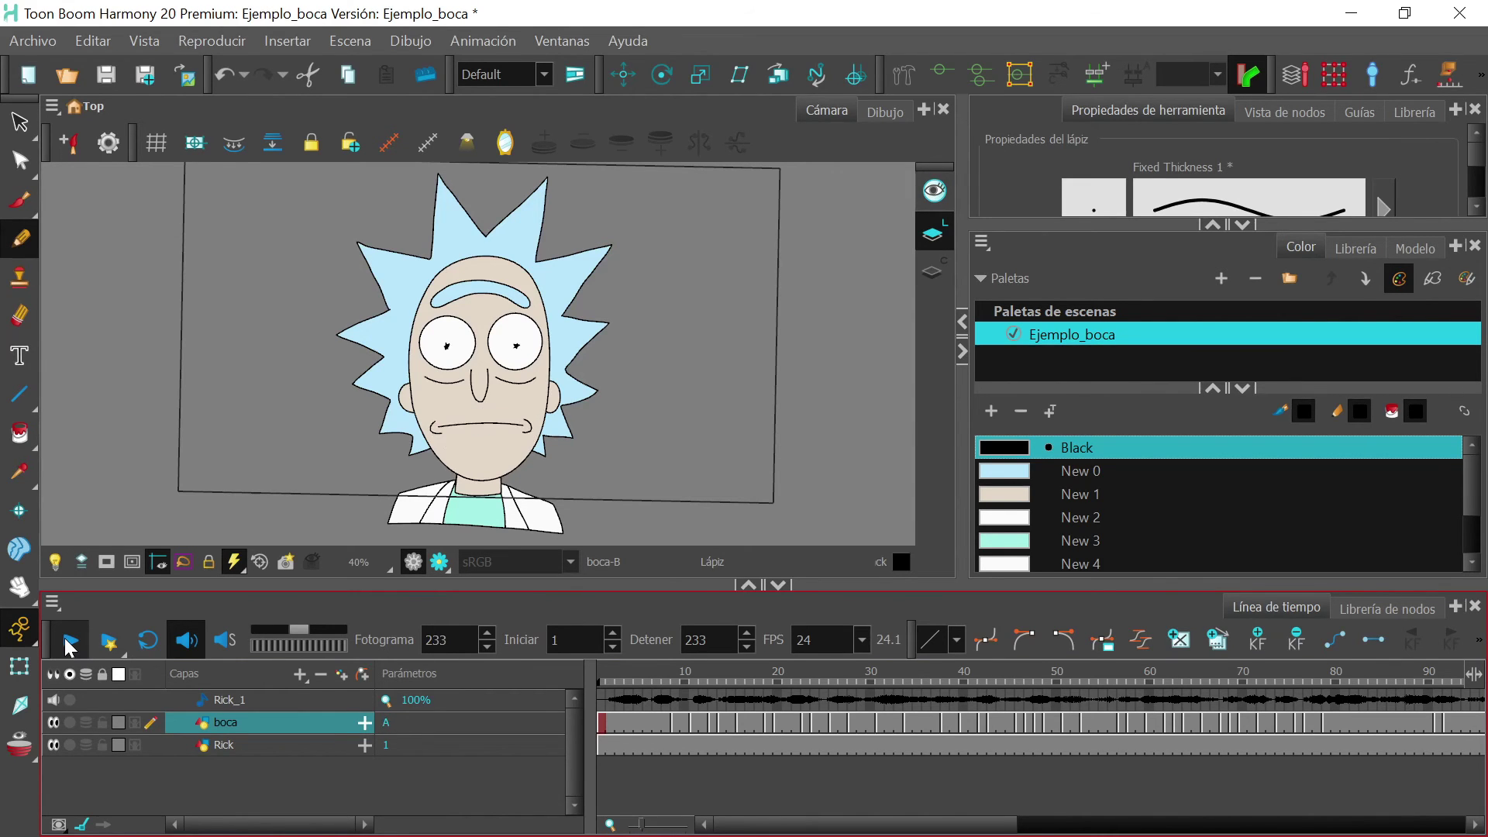
- Reframe the camera view on Rick and enlarge its area above the timeline
scroll(691, 418, down, 2)
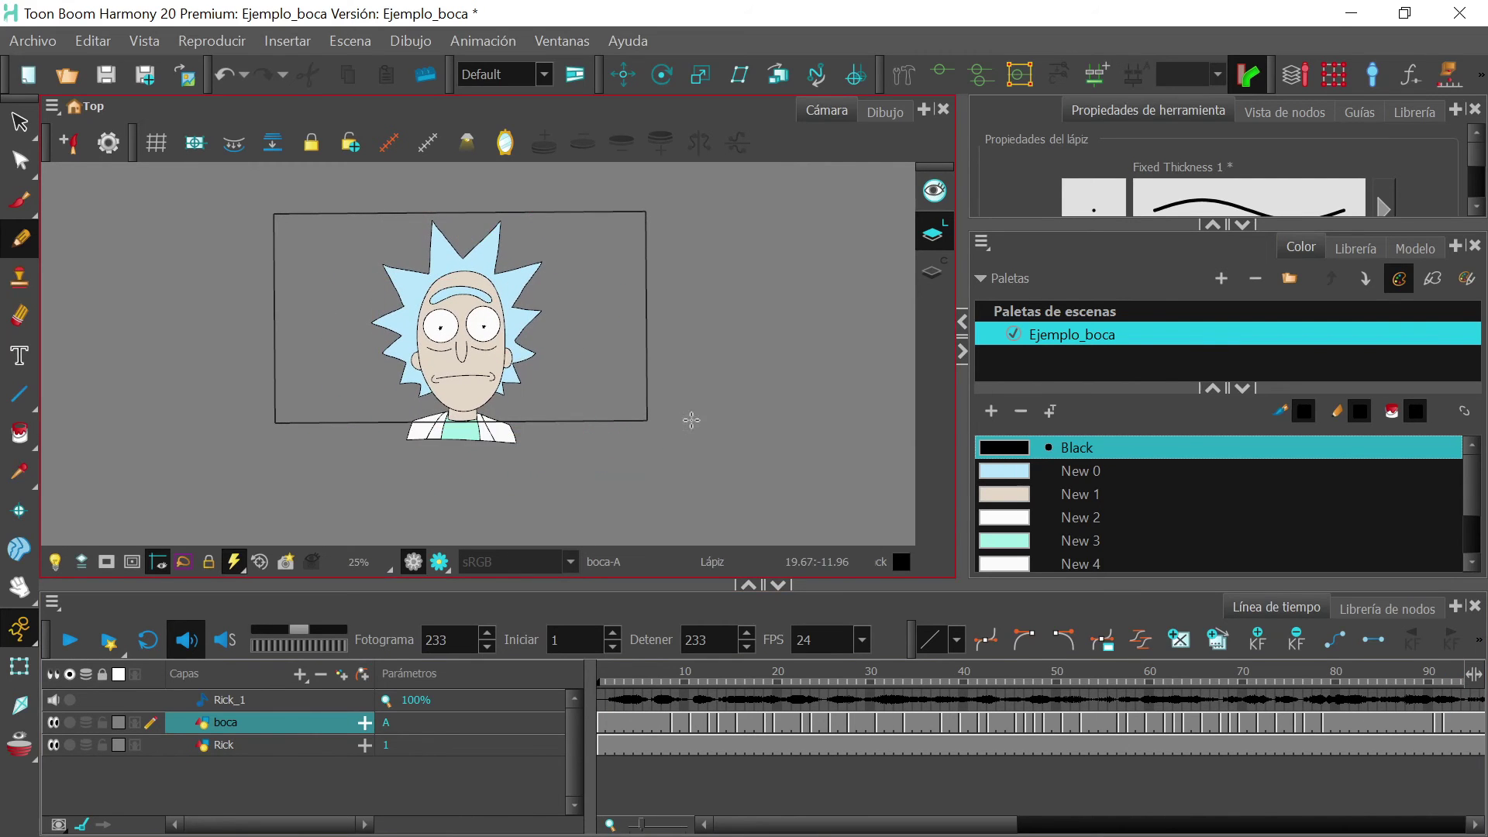
scroll(462, 368, up, 2)
key(space)
drag(616, 364, 619, 416)
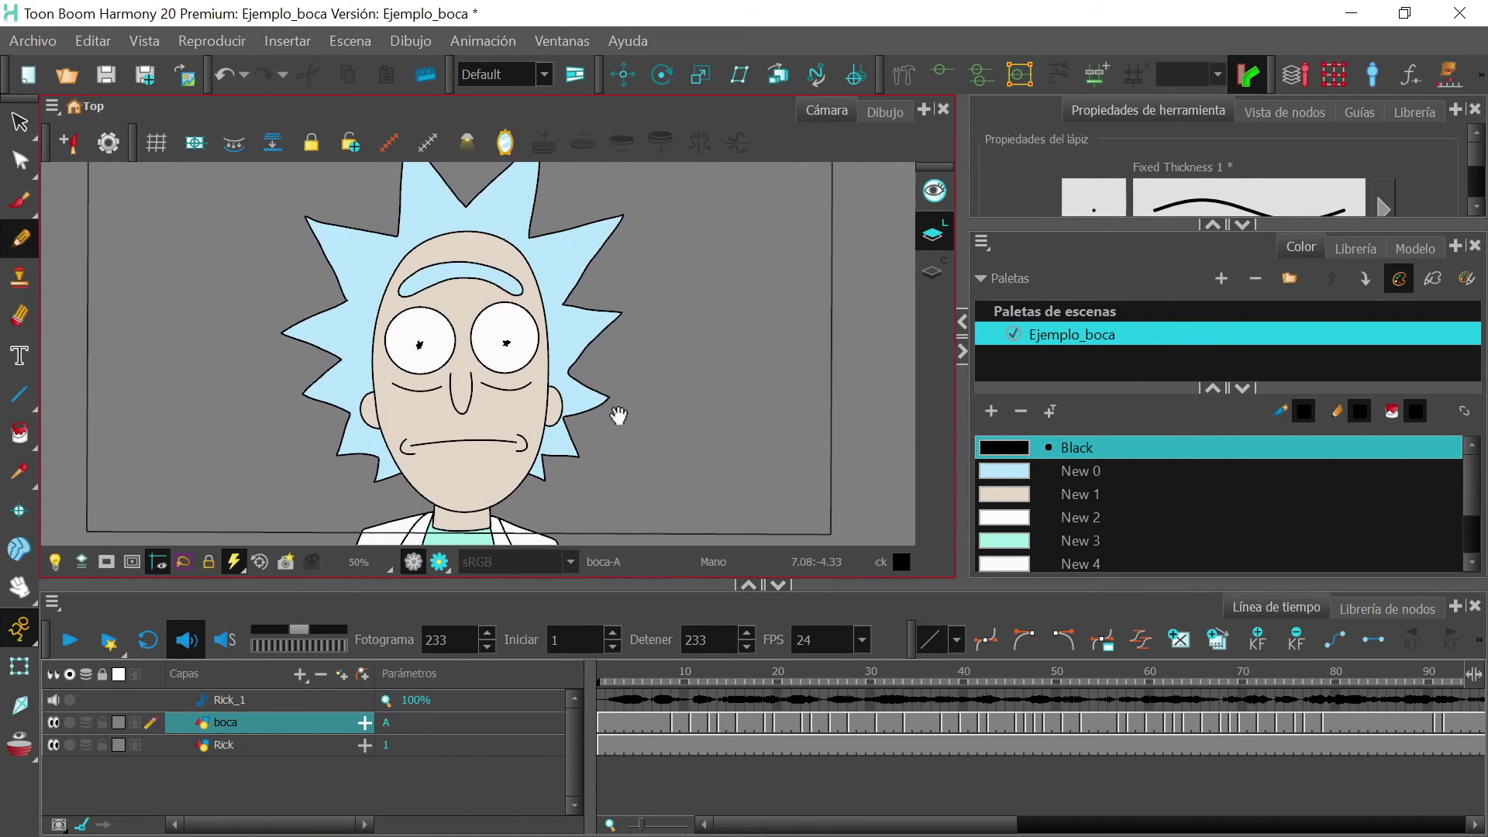
drag(605, 585, 595, 656)
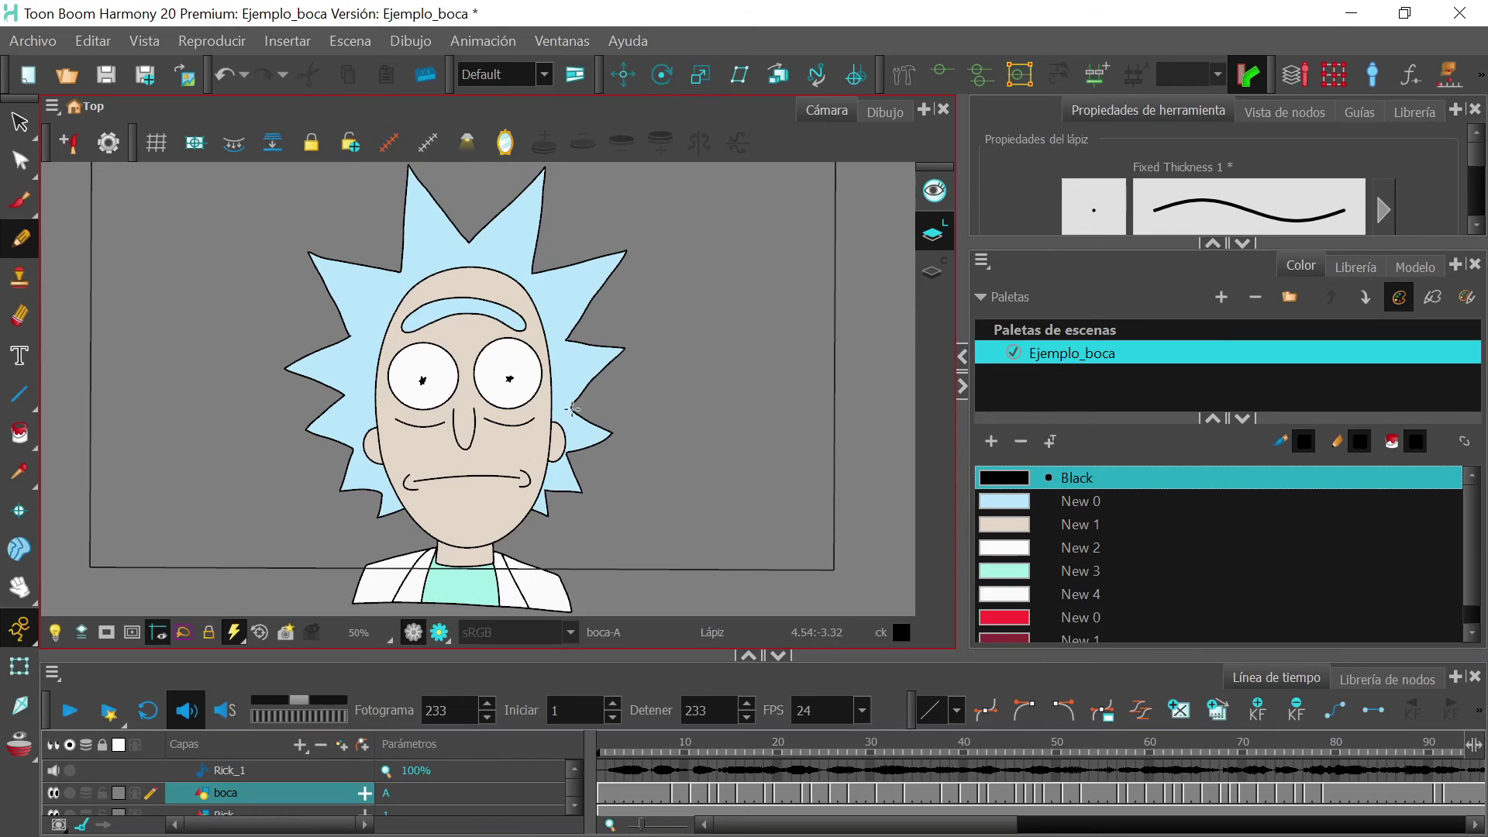
key(space)
drag(572, 409, 567, 445)
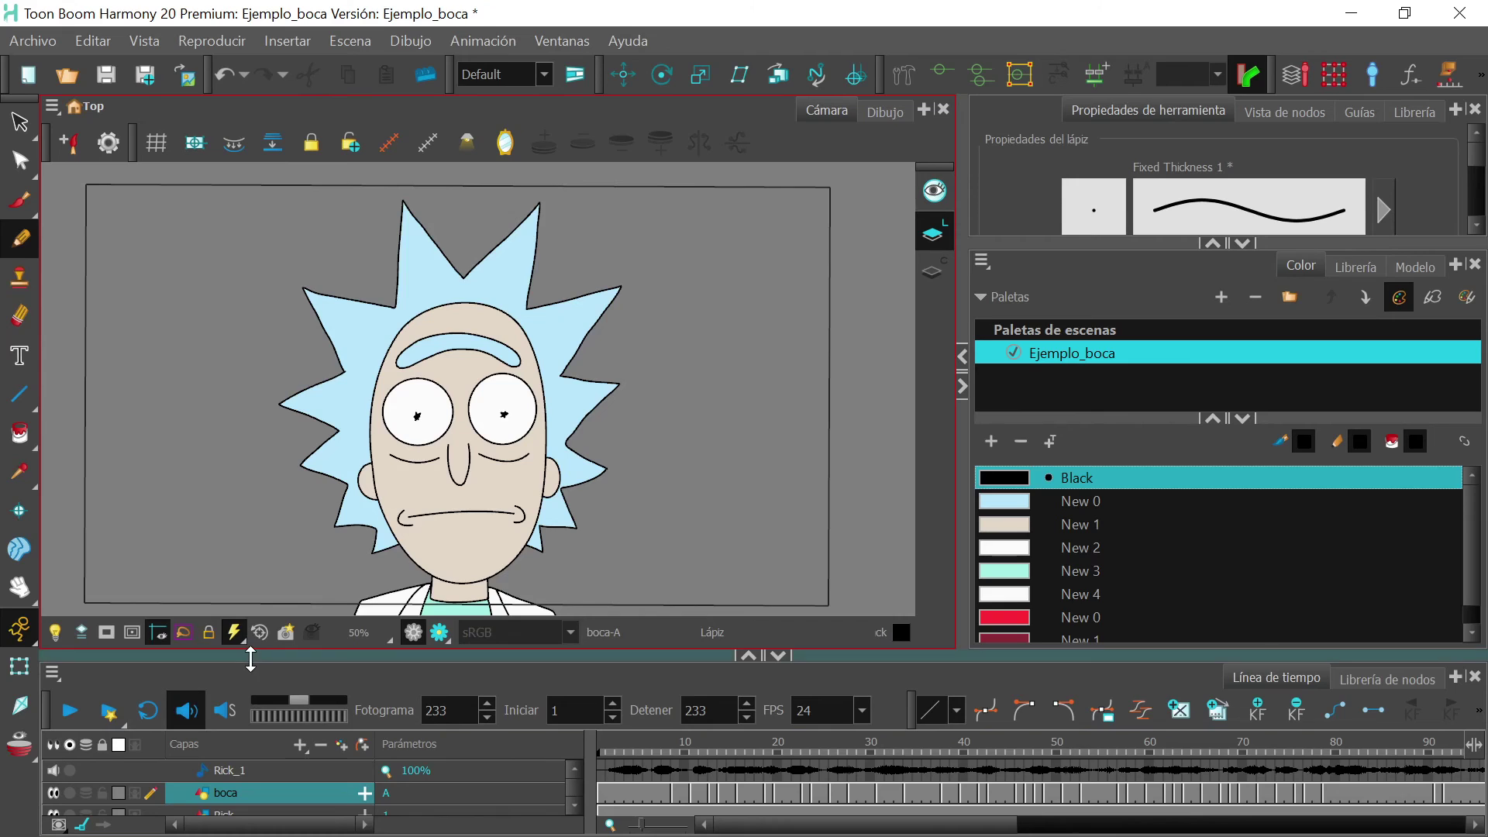
drag(245, 657, 243, 635)
- Switch to the node view and arrange the boca and Rick nodes side by side above the Composite, with boca on the left
click(262, 784)
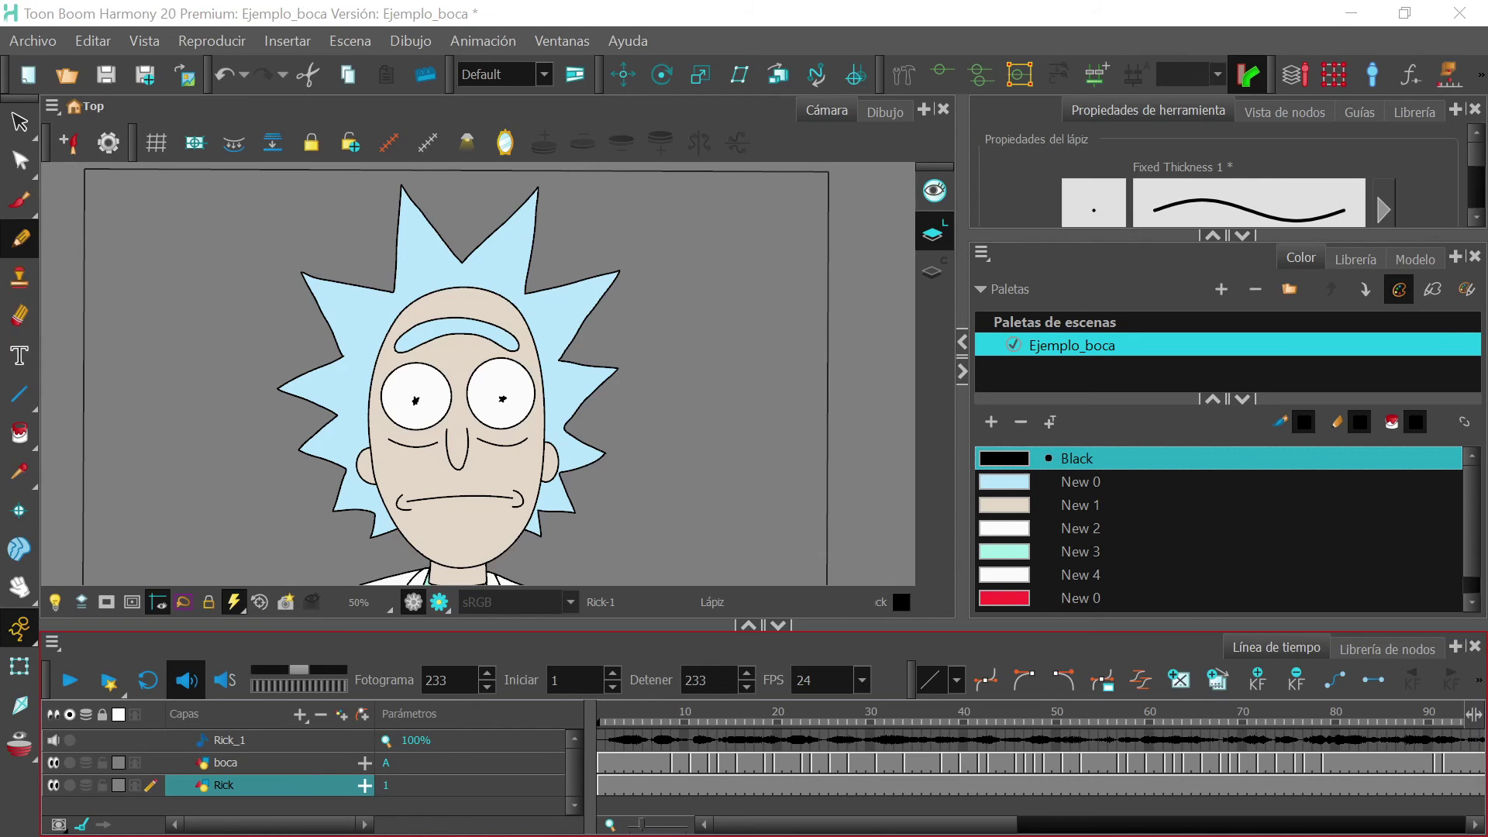
key(alt+Tab)
drag(820, 553, 615, 589)
drag(751, 432, 972, 281)
drag(785, 434, 752, 508)
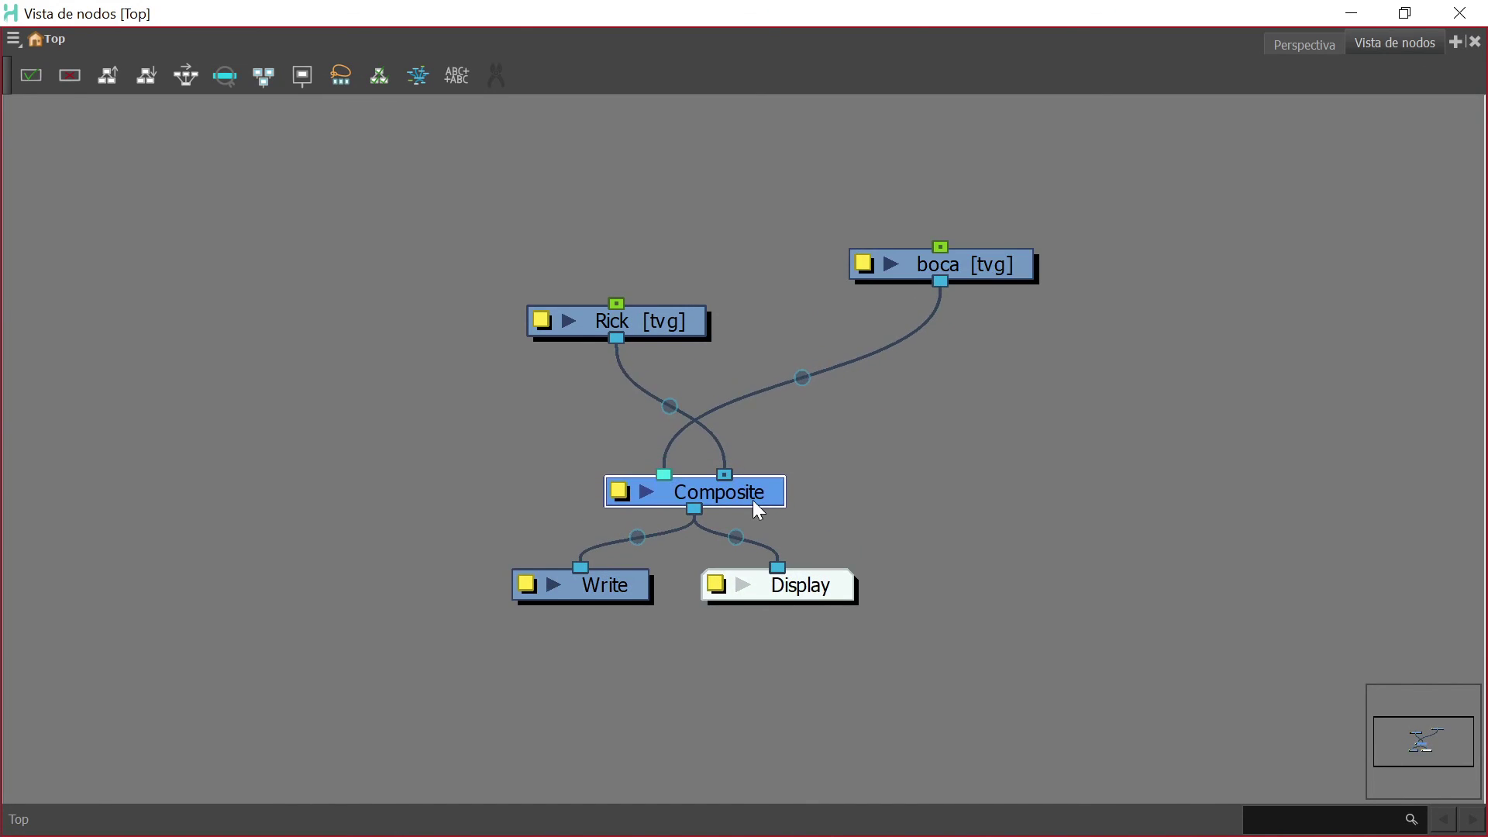
drag(649, 327, 748, 334)
drag(1008, 274, 568, 329)
drag(796, 332, 876, 335)
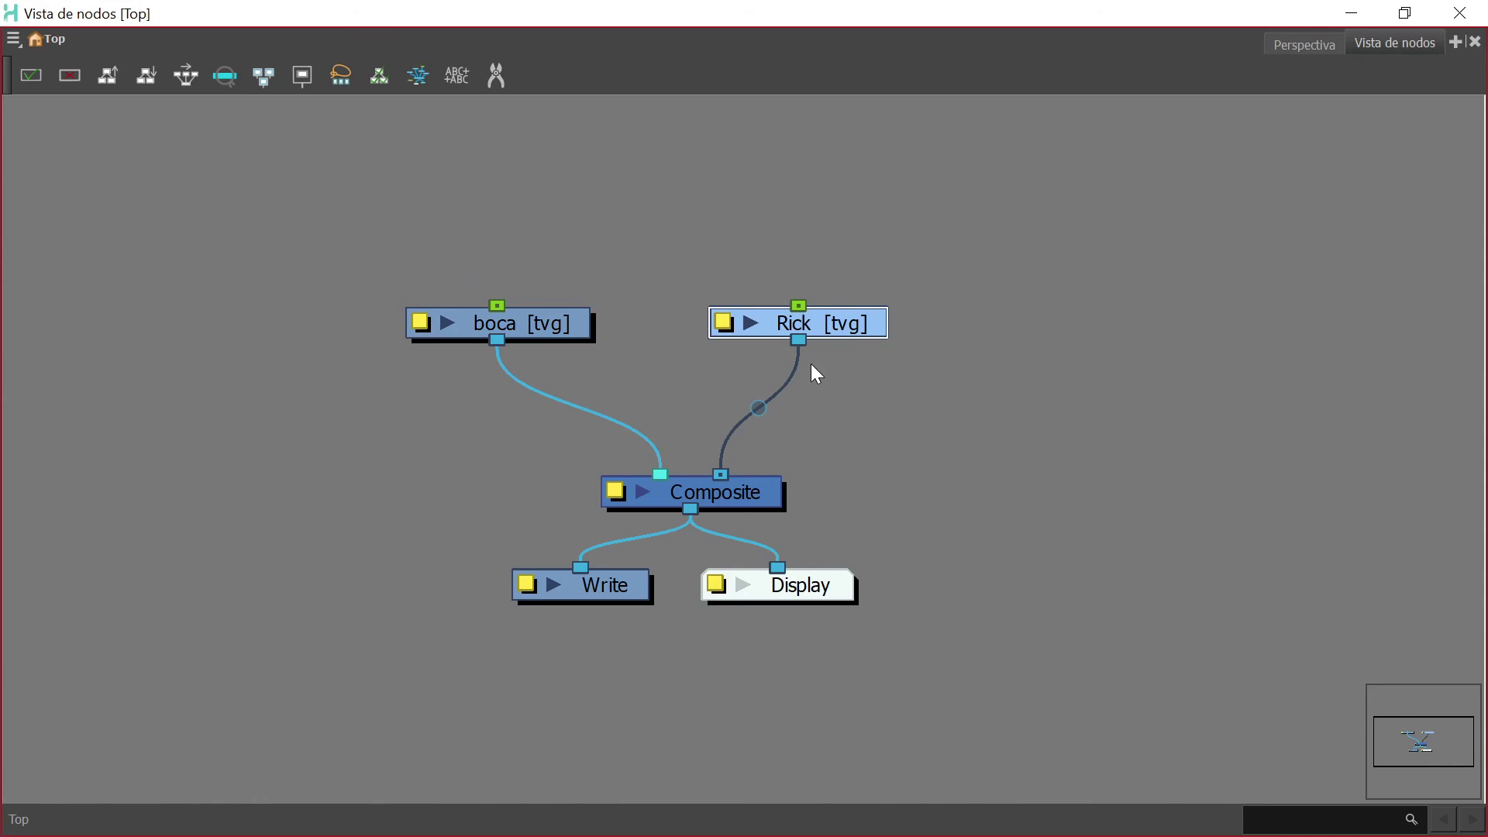
- Add a parent peg to the Rick drawing, connect boca to the same peg, and collapse the peg in the timeline
key(ctrl+p)
drag(805, 142, 644, 142)
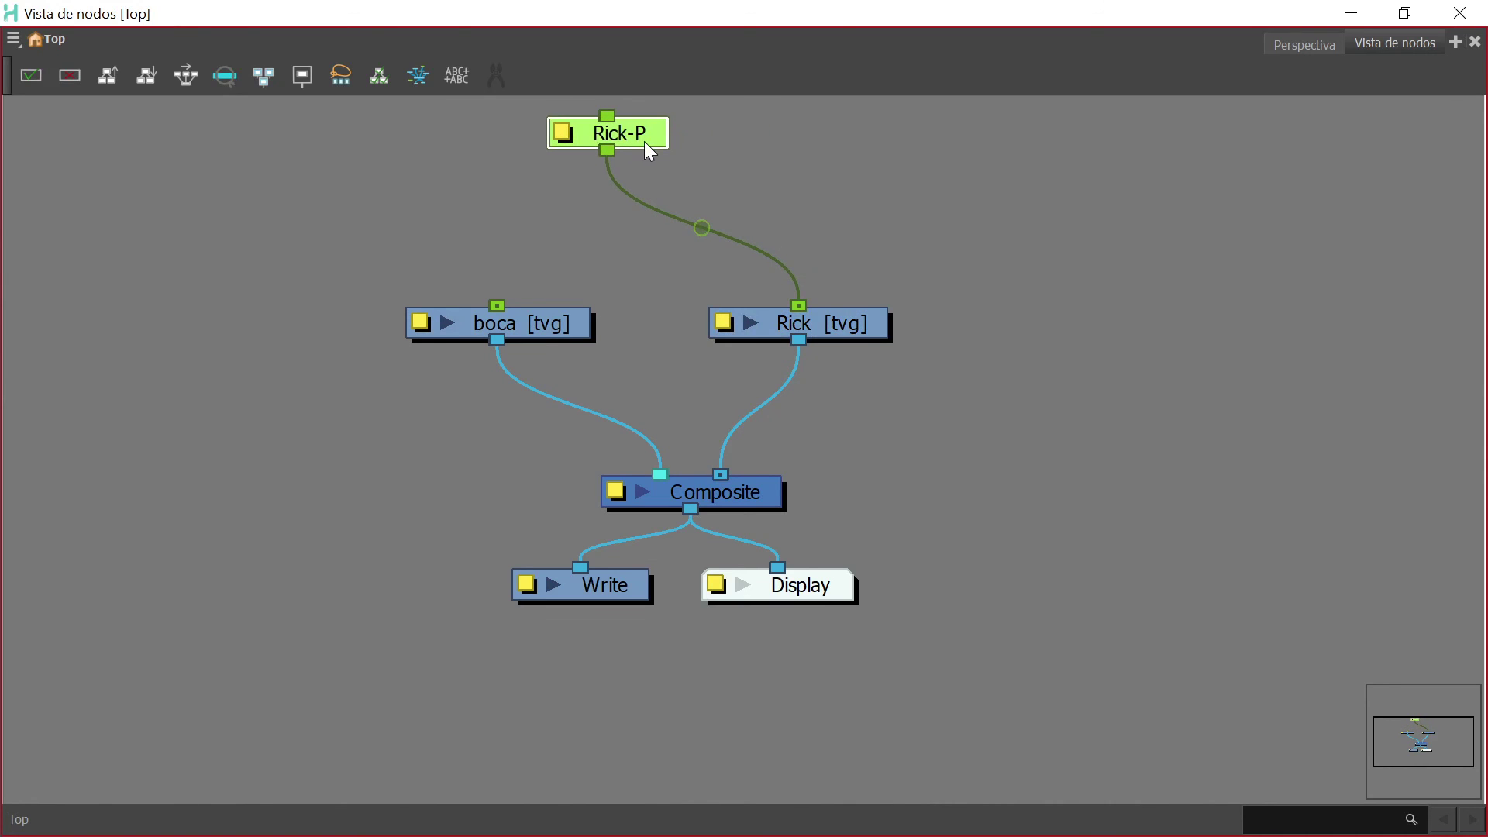
drag(498, 305, 674, 162)
click(1351, 13)
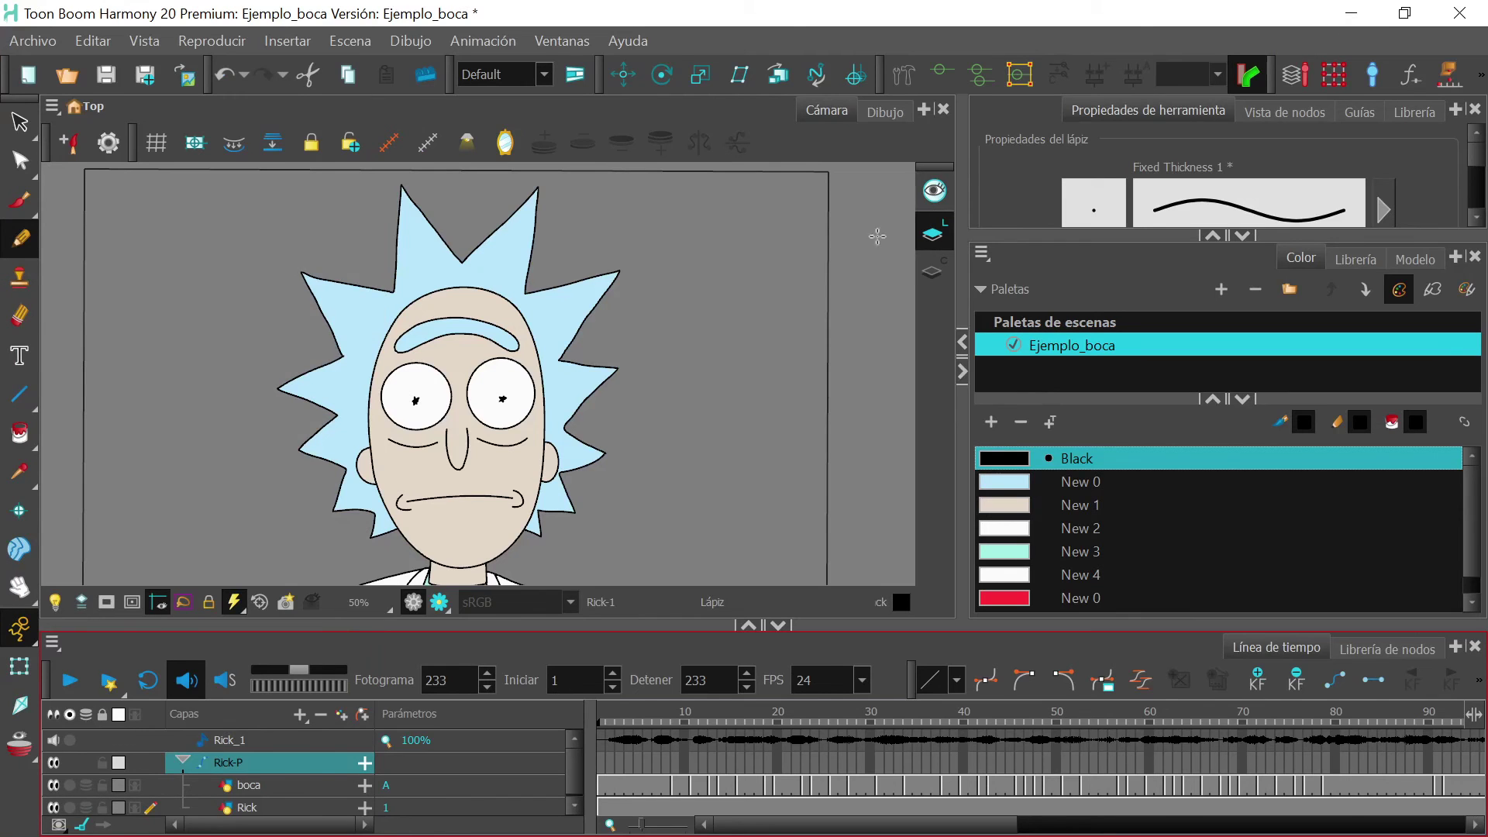
click(182, 763)
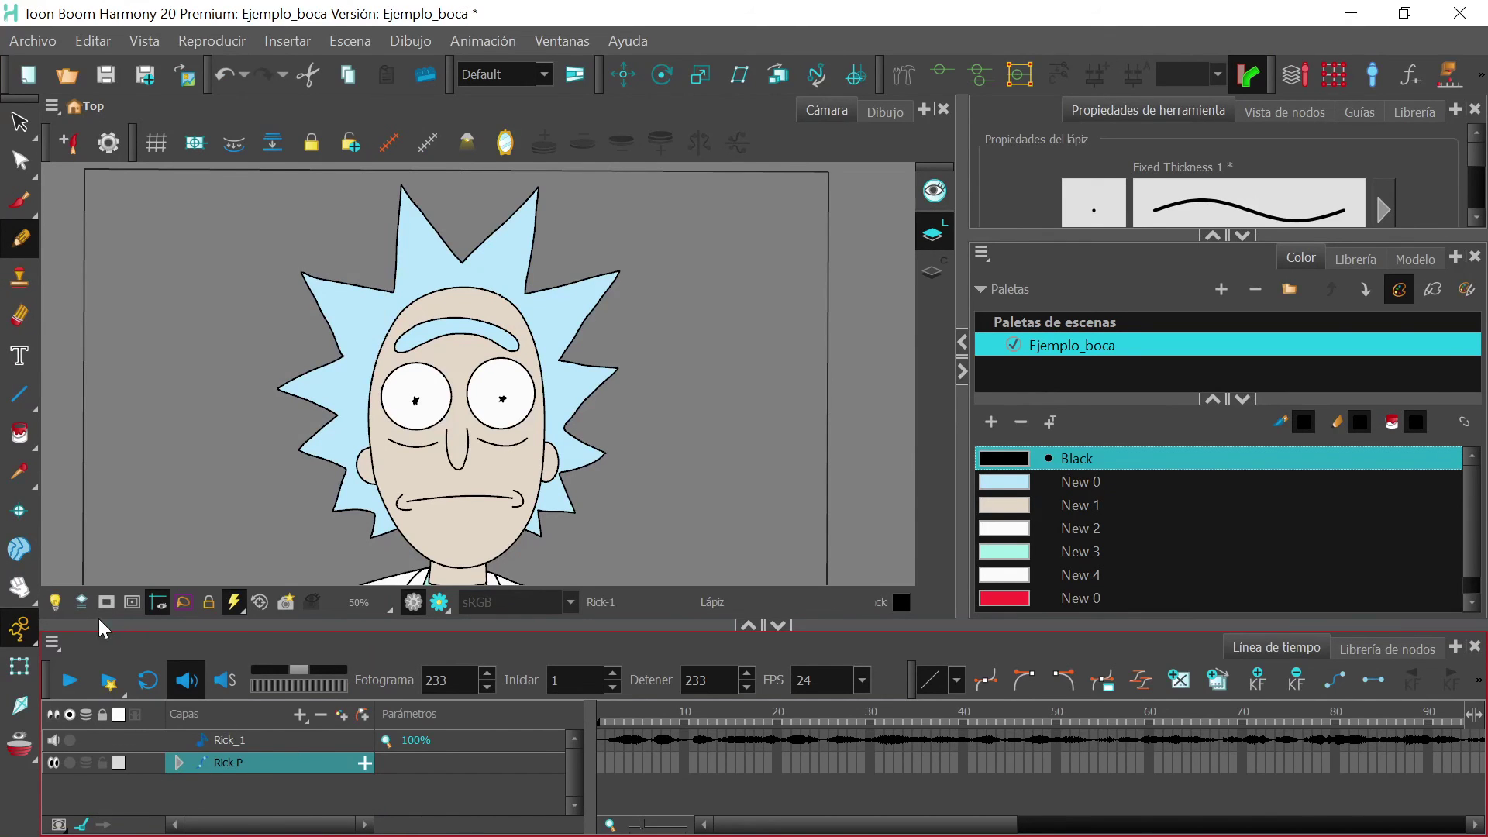
- Use Transform to move the Rick-P peg to the left side of the camera frame at frame 1
click(19, 667)
scroll(434, 388, down, 2)
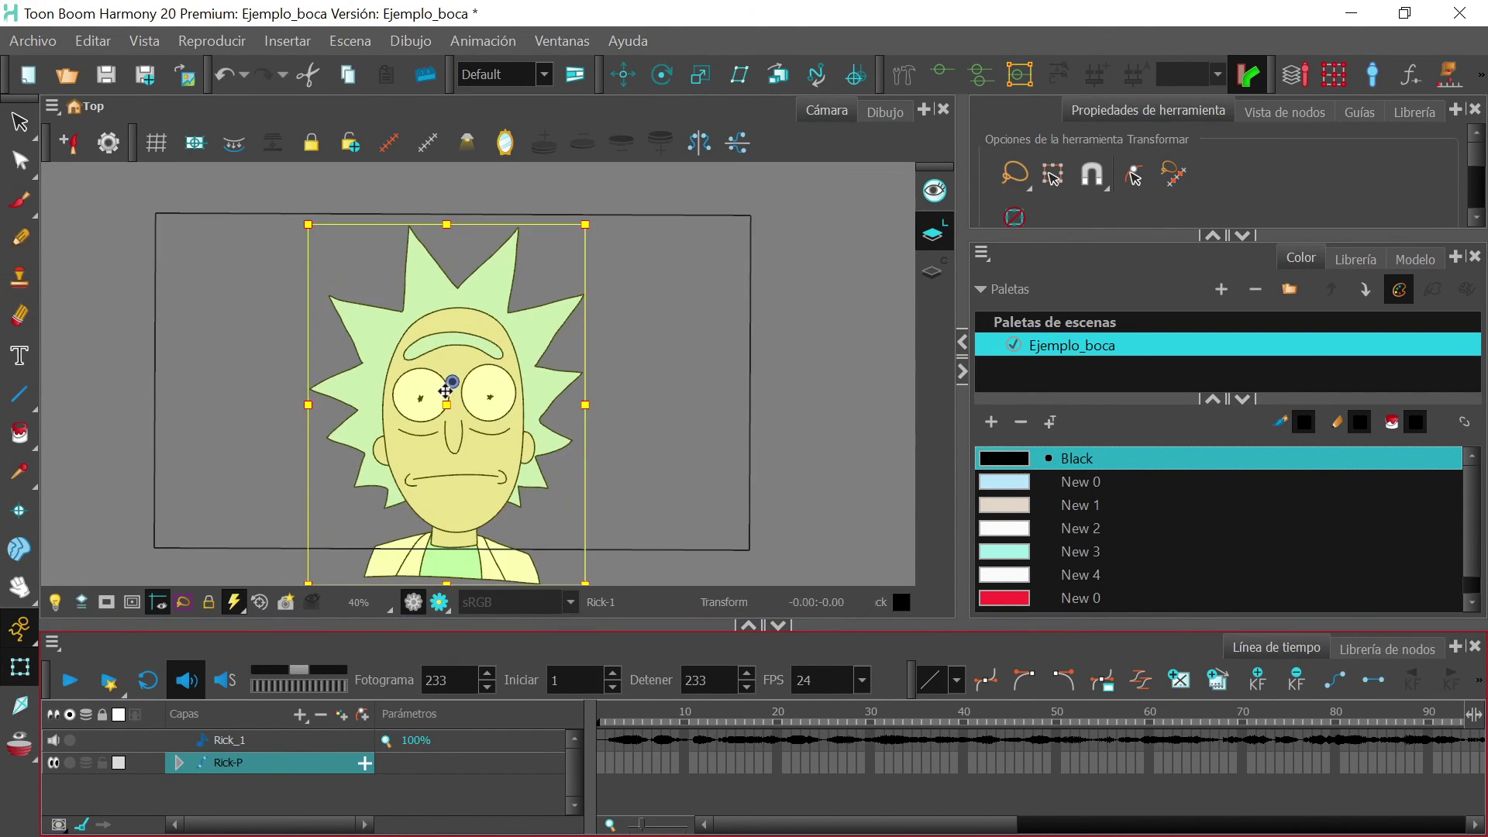
mouse_move(442, 387)
mouse_down()
mouse_move(388, 425)
mouse_move(270, 388)
mouse_up()
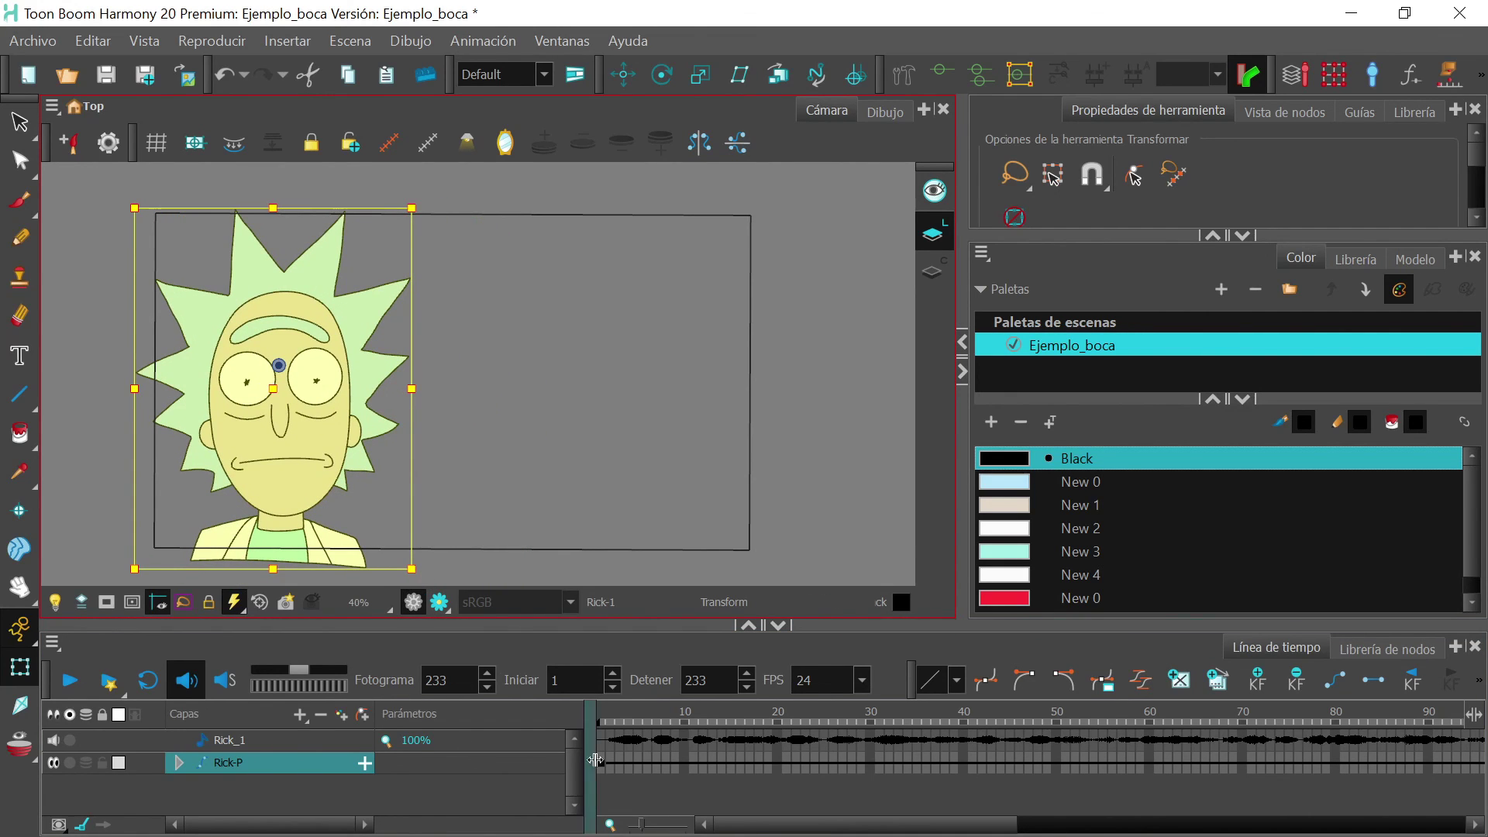
click(603, 766)
drag(453, 404, 249, 402)
- At frame 233, move the Rick-P peg to the right side of the camera frame
drag(806, 830, 1429, 779)
click(1452, 763)
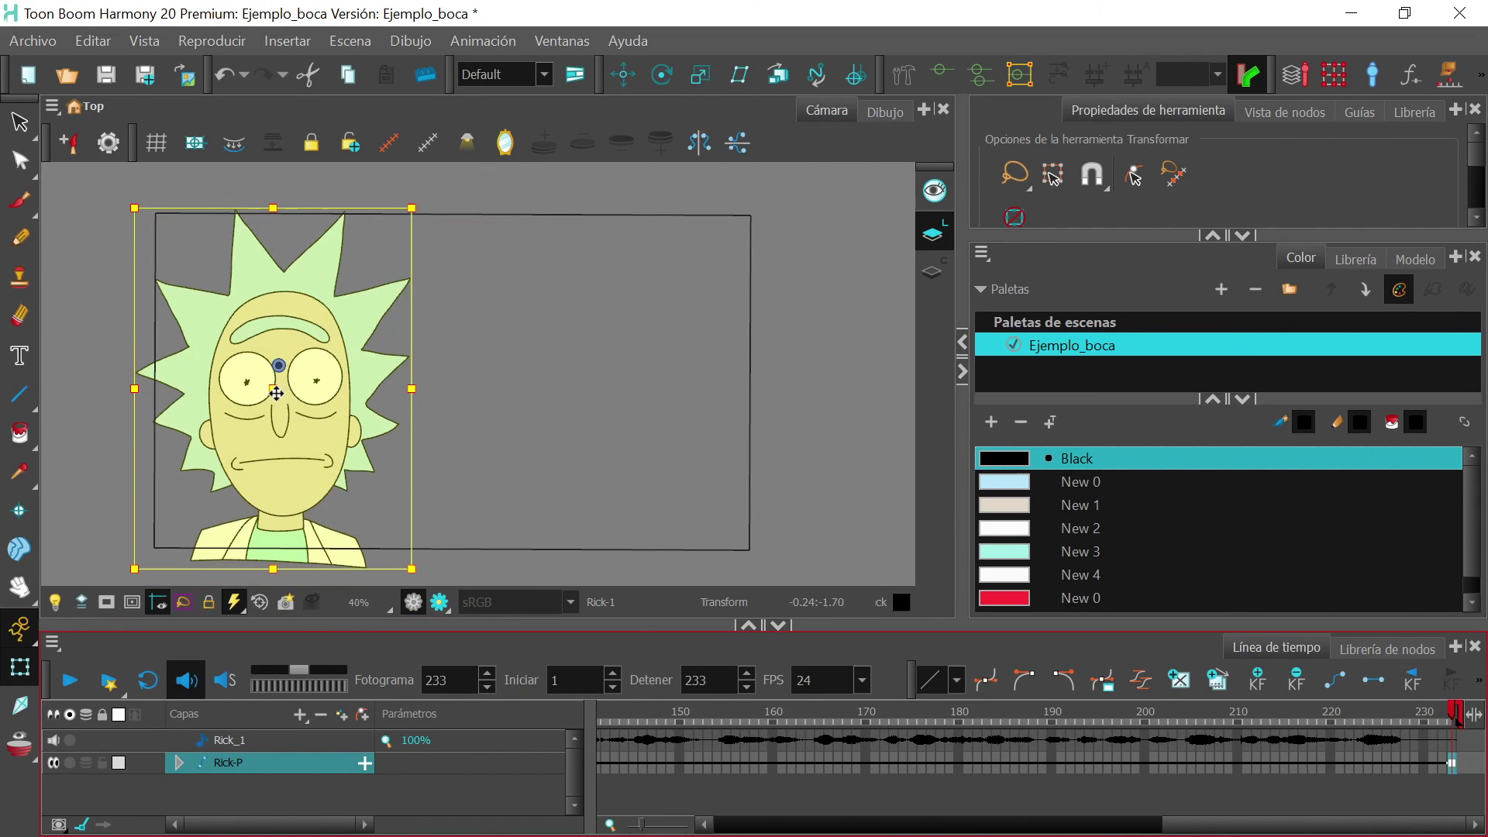
drag(276, 393, 631, 394)
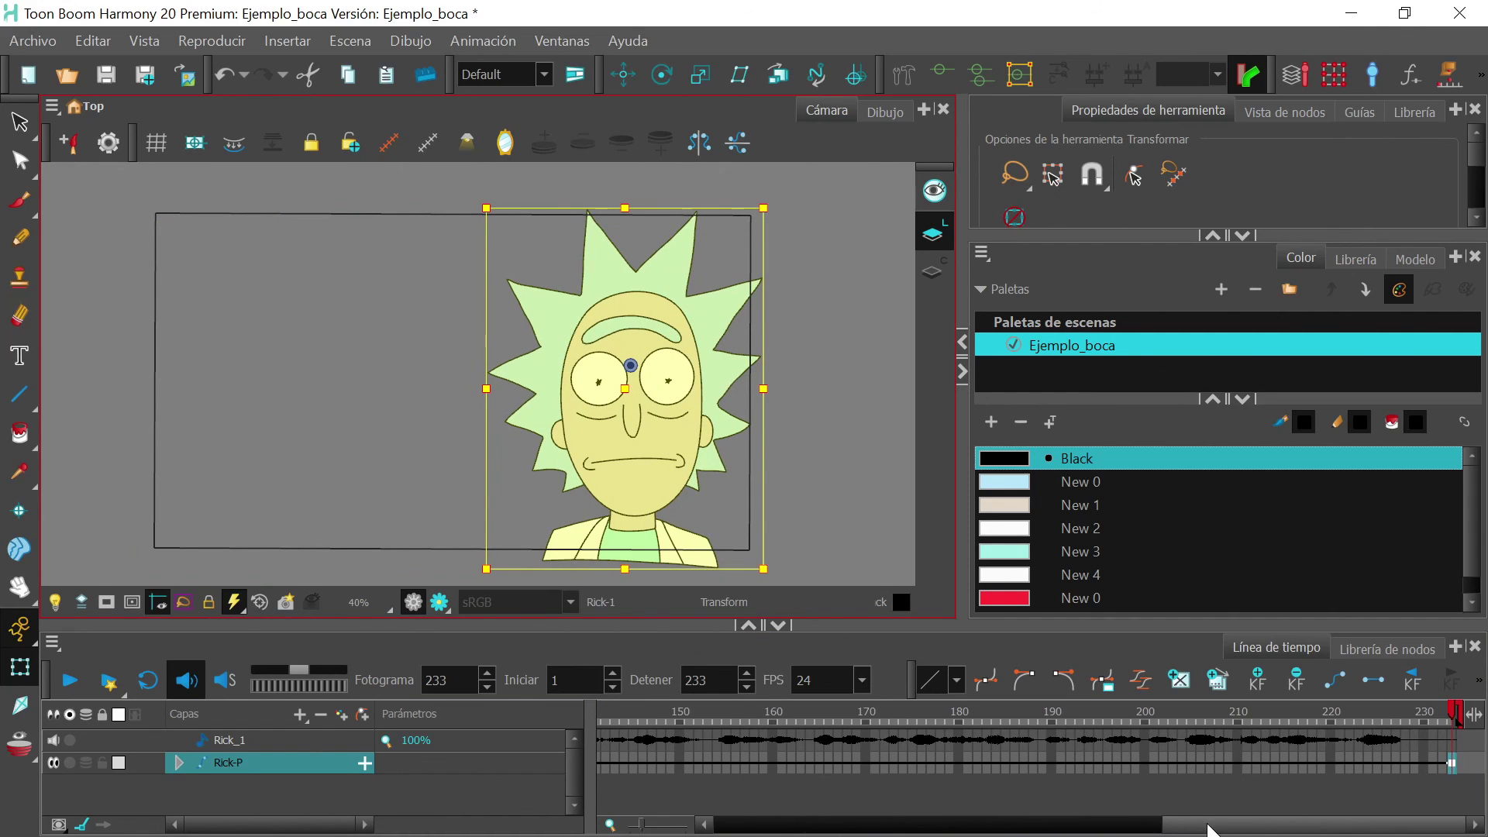
- Mask the area outside the camera frame and play the animation from frame 1
drag(1209, 825, 720, 806)
drag(613, 714, 572, 708)
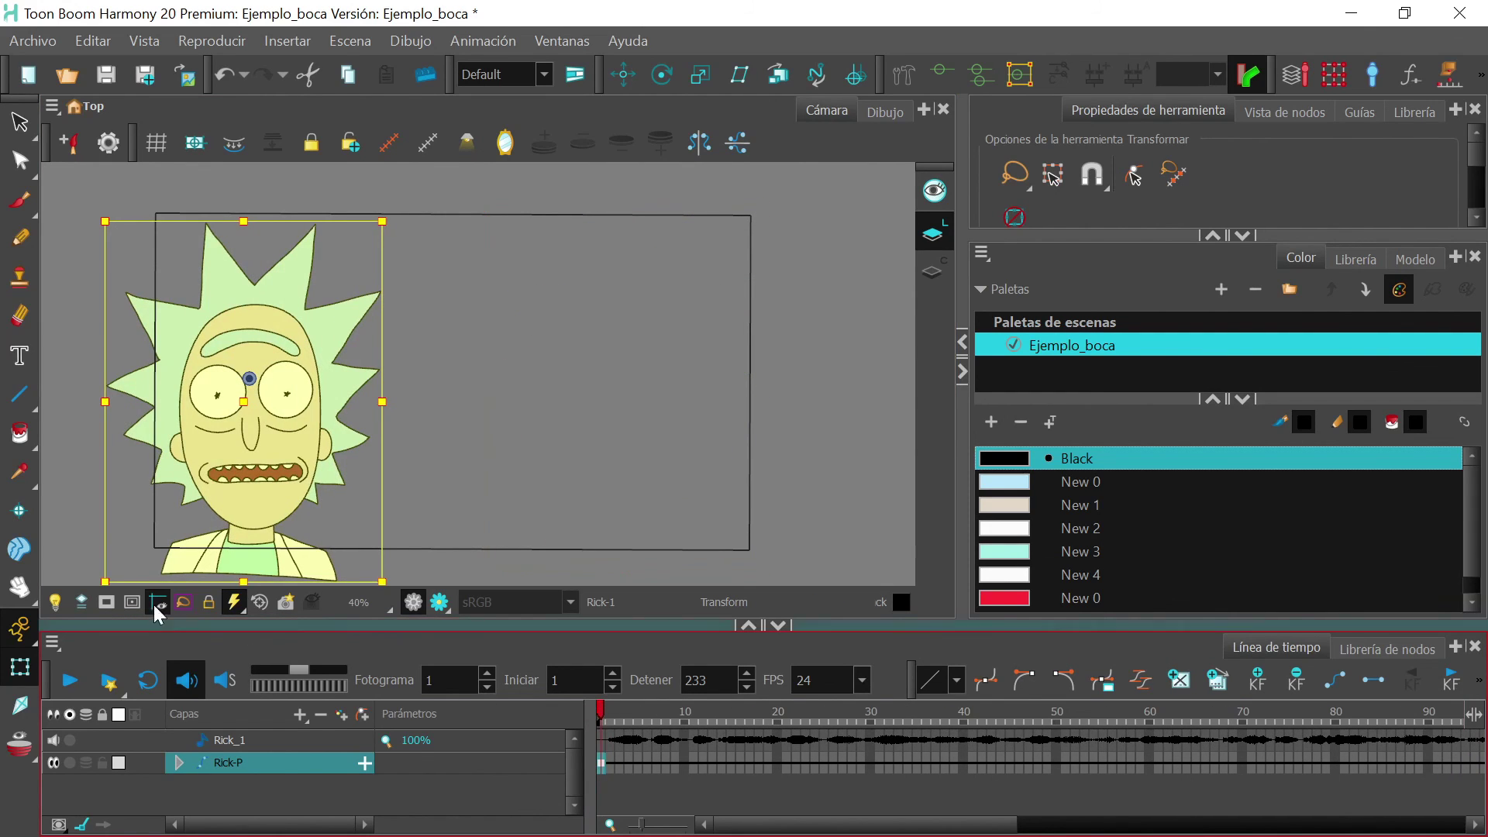
click(107, 602)
click(99, 560)
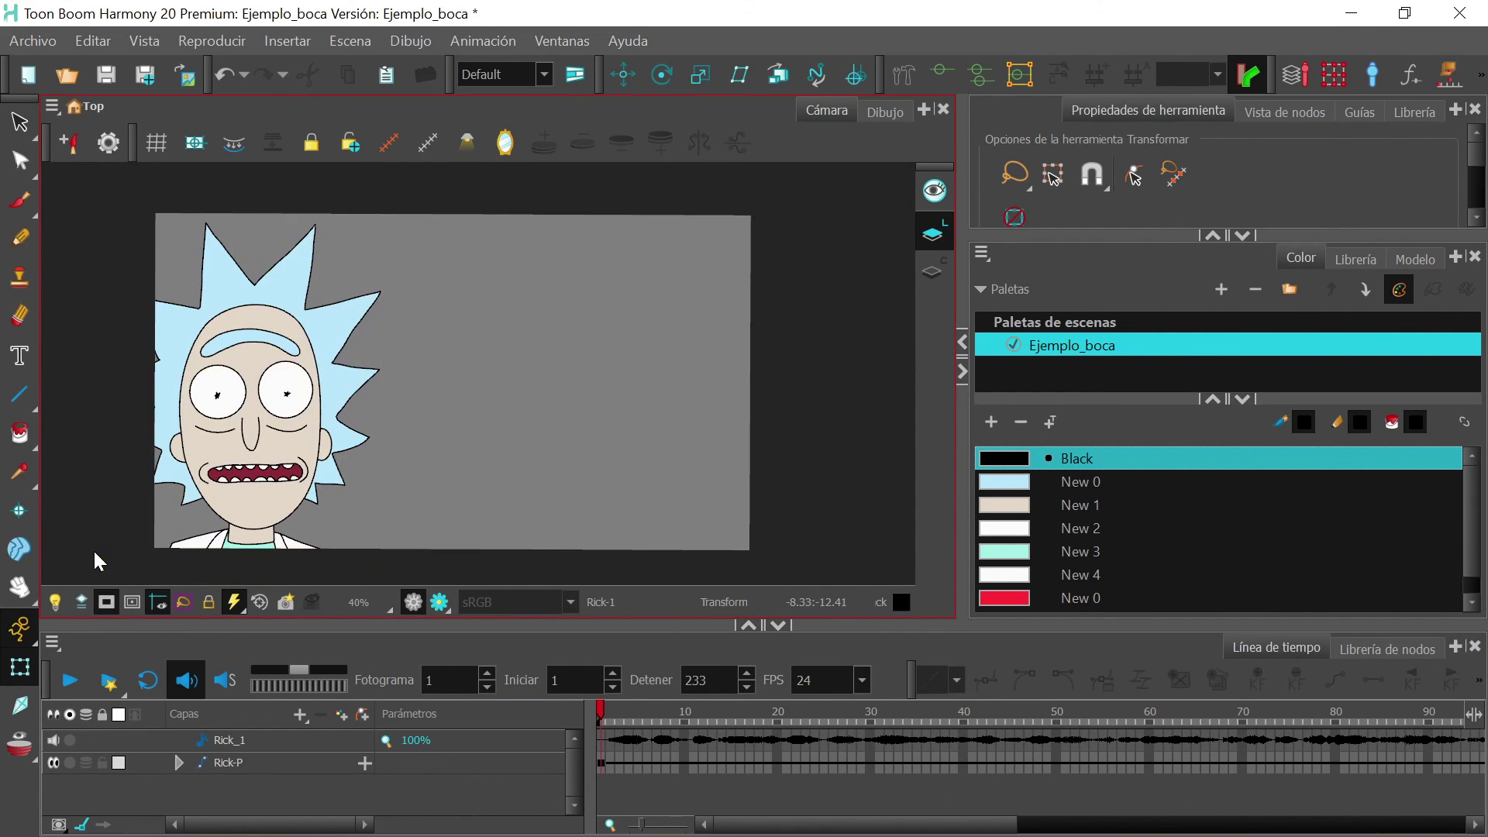
click(72, 681)
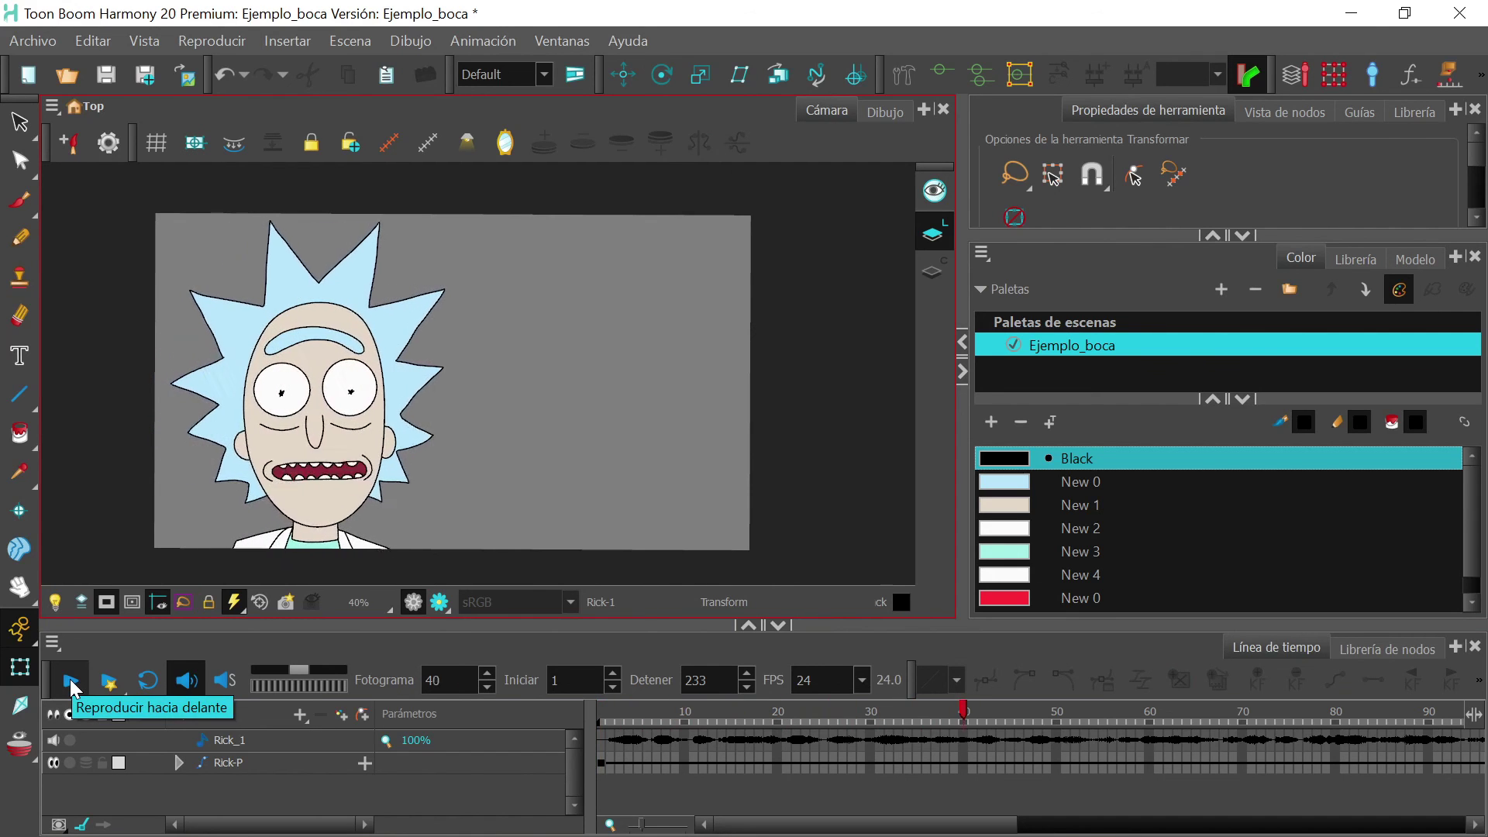